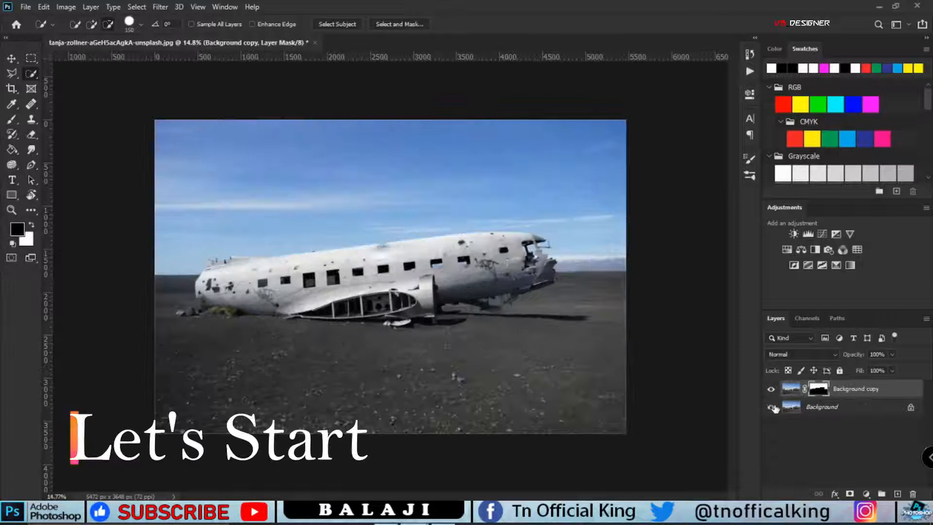
Duplicate the Background layer and apply the layer mask on the existing Background copy
{"action": "left_click_drag", "start_coordinate": [866, 407], "coordinate": [897, 494]}
{"action": "left_click", "coordinate": [818, 392]}
{"action": "right_click", "coordinate": [818, 390]}
{"action": "left_click", "coordinate": [836, 421]}
Bring the sunset sky photo into the airplane document as a new layer and close its source window
{"action": "mouse_move", "coordinate": [414, 514]}
{"action": "left_click", "coordinate": [583, 427]}
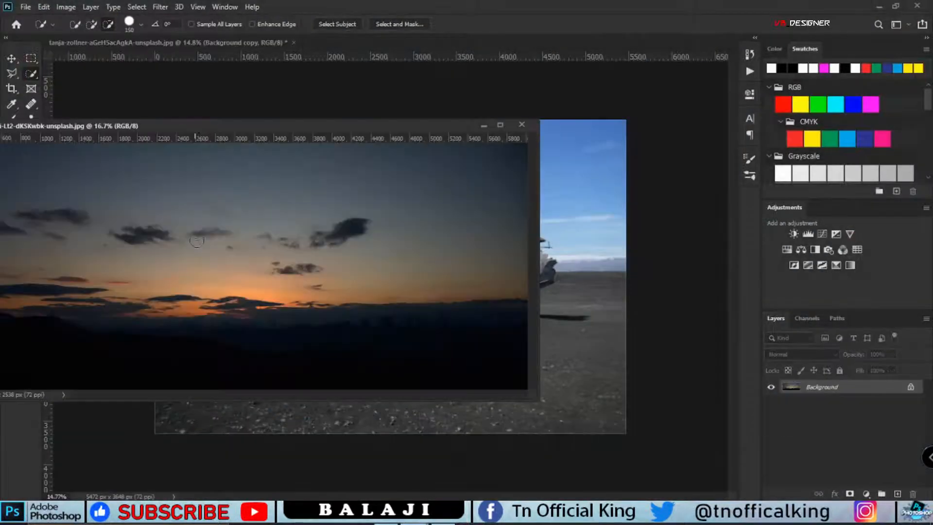
{"action": "key", "text": "v"}
{"action": "left_click_drag", "start_coordinate": [531, 225], "coordinate": [569, 225]}
{"action": "left_click", "coordinate": [522, 125]}
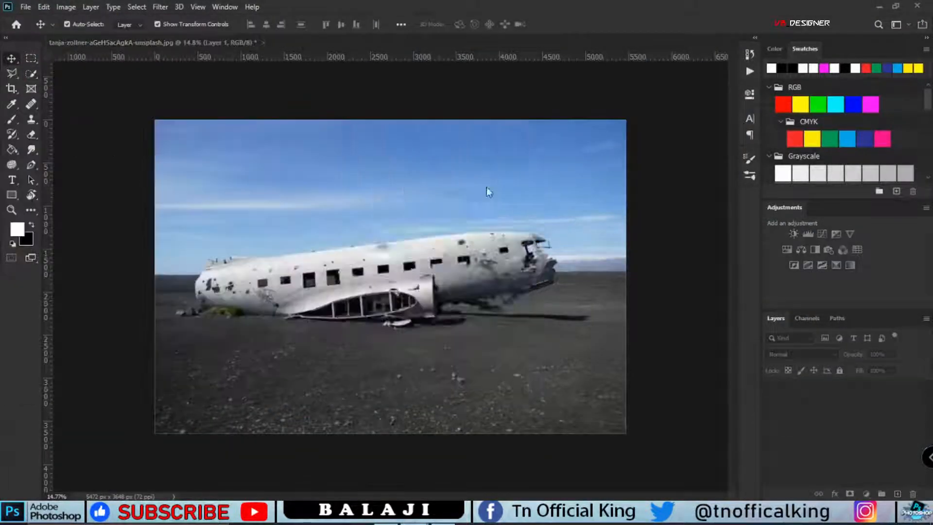
Try to position the sunset over the airplane's sky and reorder Layer 1 and Background copy
{"action": "left_click_drag", "start_coordinate": [529, 272], "coordinate": [313, 252]}
{"action": "left_click_drag", "start_coordinate": [888, 394], "coordinate": [864, 414]}
{"action": "left_click_drag", "start_coordinate": [469, 227], "coordinate": [858, 364]}
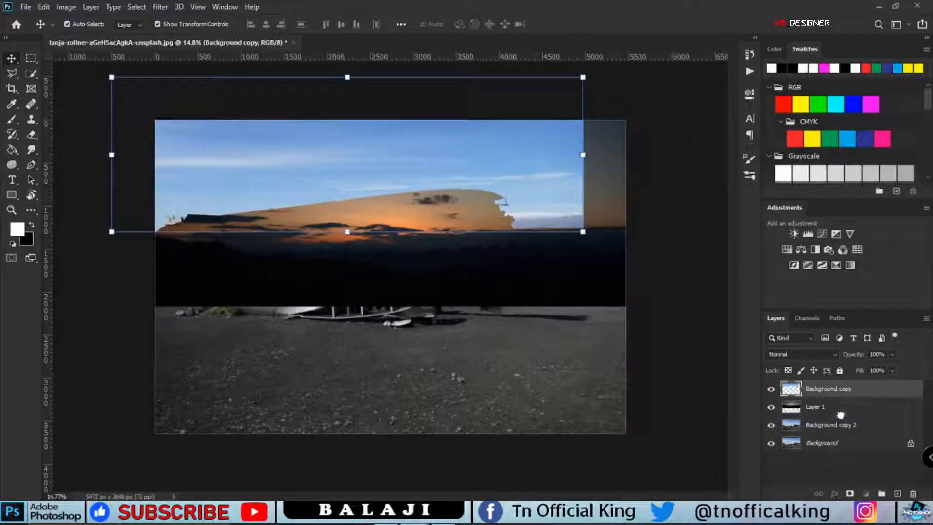
{"action": "left_click_drag", "start_coordinate": [840, 414], "coordinate": [823, 389]}
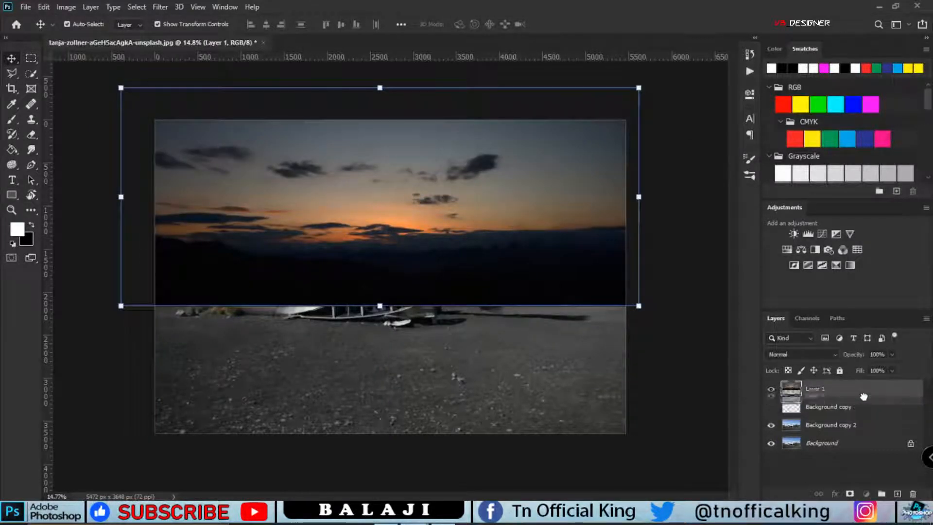
Undo the sunset placement and delete the Background copy layer, keeping Background copy 2 and Background
{"action": "key", "text": "ctrl+z"}
{"action": "key", "text": "ctrl+z"}
{"action": "key", "text": "ctrl+z"}
{"action": "key", "text": "ctrl+z"}
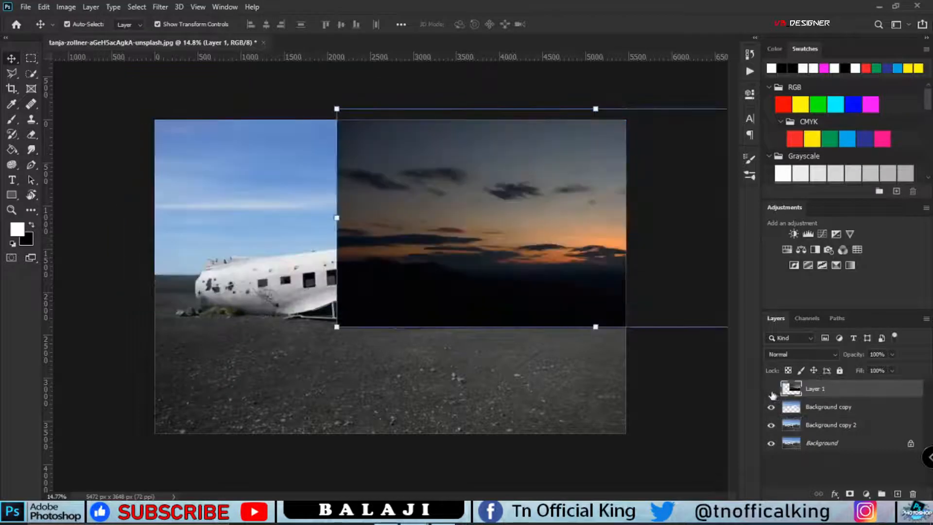
{"action": "left_click", "coordinate": [826, 410]}
{"action": "key", "text": "ctrl+z"}
{"action": "key", "text": "ctrl+z"}
{"action": "key", "text": "Delete"}
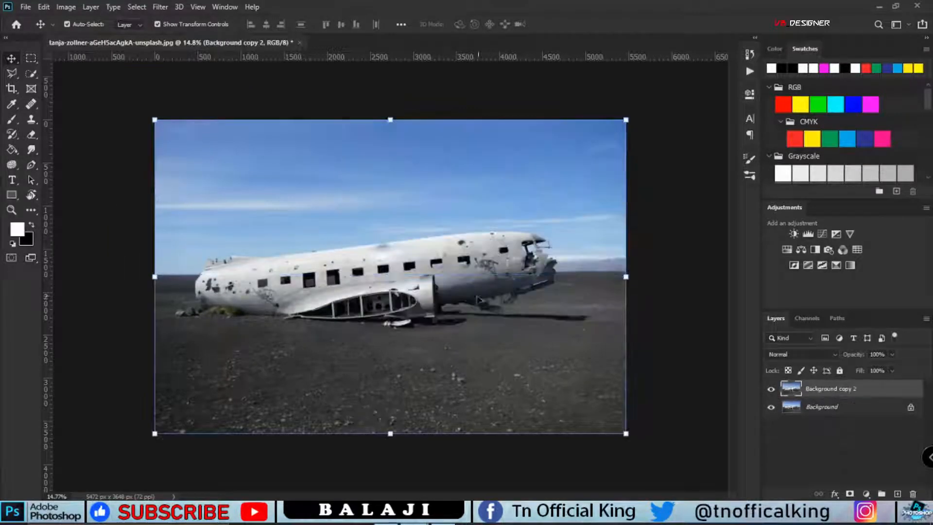
Select the sky on Background copy 2, invert the selection and add a layer mask that keeps the airplane and ground
{"action": "key", "text": "w"}
{"action": "right_click", "coordinate": [478, 223]}
{"action": "left_click", "coordinate": [501, 241]}
{"action": "left_click", "coordinate": [849, 493]}
{"action": "left_click", "coordinate": [771, 408]}
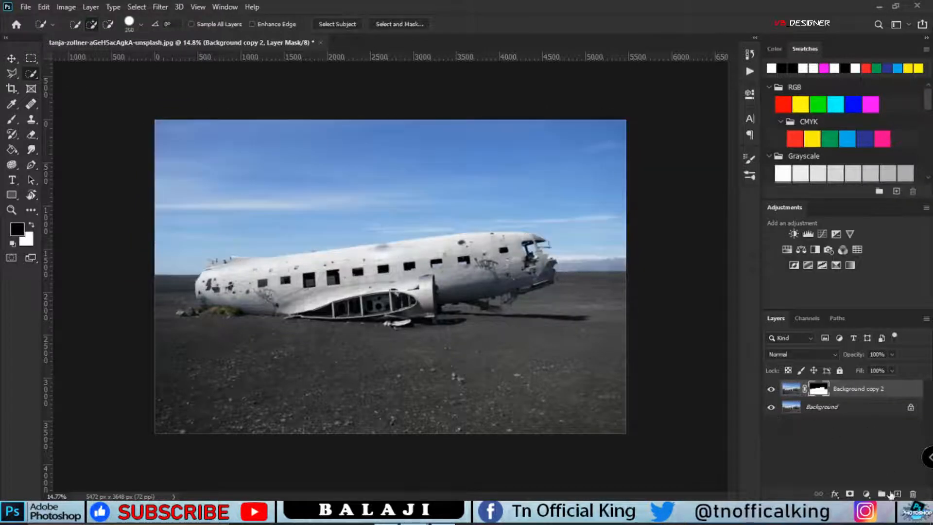
Open the sunset sky photo and move it into the airplane document as a new layer
{"action": "key", "text": "v"}
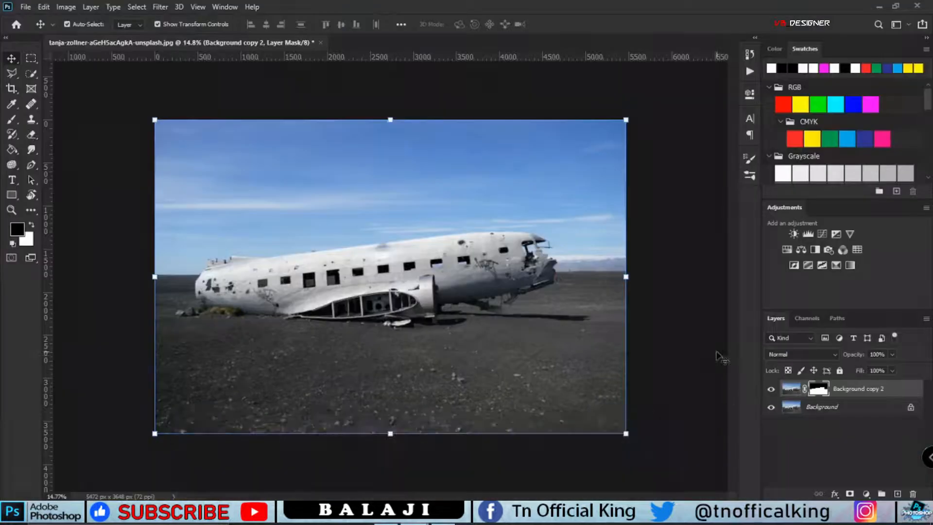
{"action": "key", "text": "ctrl+o"}
{"action": "scroll", "coordinate": [507, 337], "scroll_direction": "down", "scroll_amount": 15}
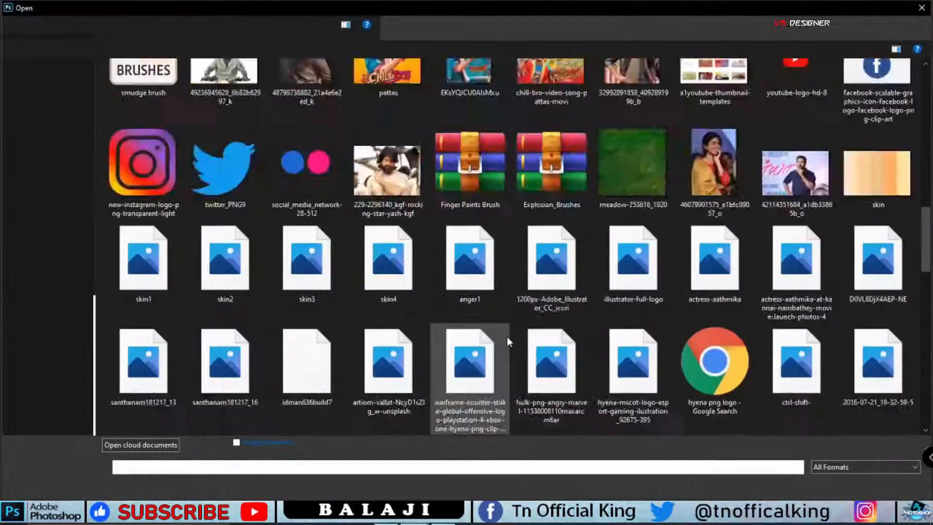
{"action": "double_click", "coordinate": [160, 384]}
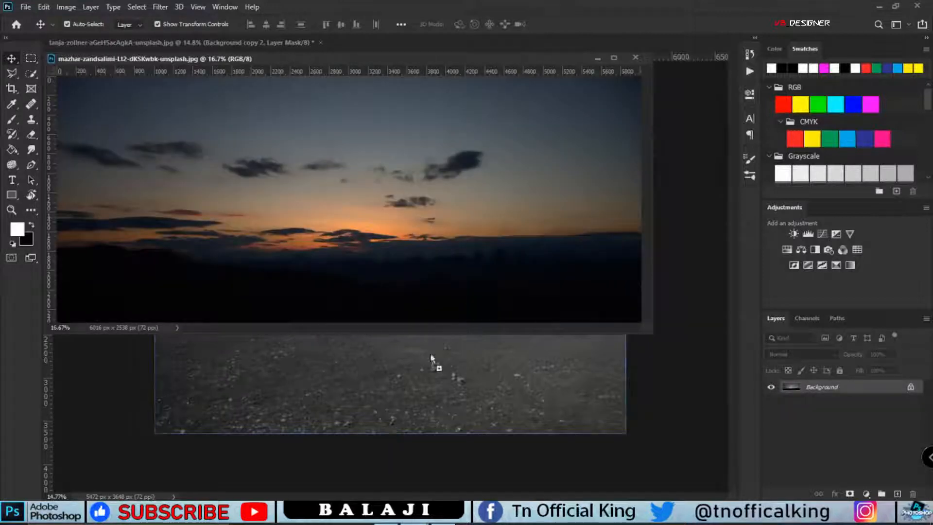
{"action": "left_click_drag", "start_coordinate": [433, 365], "coordinate": [431, 385]}
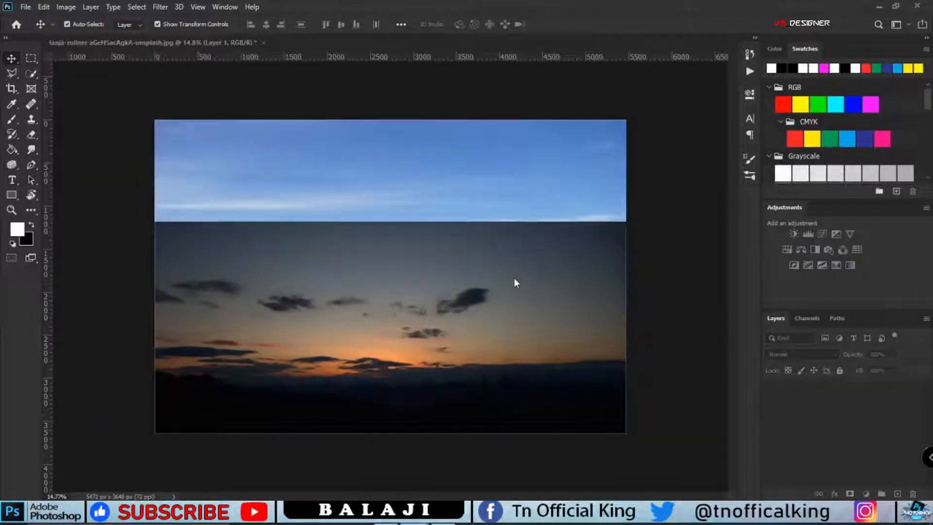
Place the sunset layer beneath Background copy 2 and position it to fill the sky behind the airplane
{"action": "left_click_drag", "start_coordinate": [514, 278], "coordinate": [479, 122]}
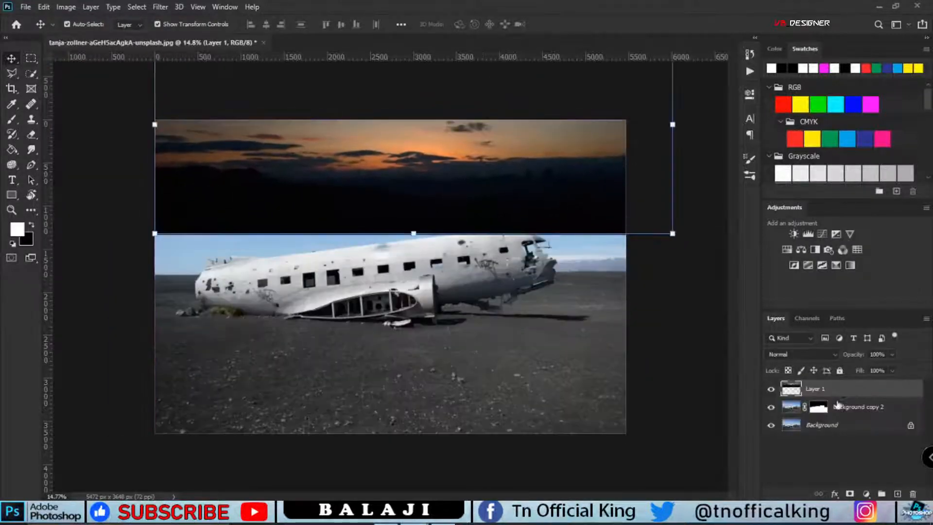
{"action": "left_click_drag", "start_coordinate": [837, 405], "coordinate": [838, 414]}
{"action": "left_click_drag", "start_coordinate": [506, 196], "coordinate": [507, 253]}
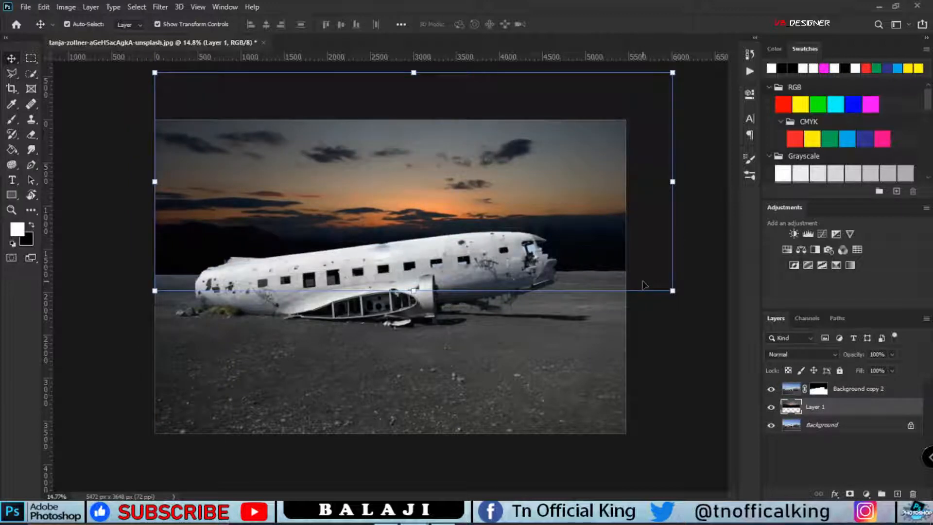
{"action": "left_click_drag", "start_coordinate": [602, 234], "coordinate": [586, 237]}
{"action": "left_click", "coordinate": [701, 381]}
{"action": "key", "text": "ctrl+z"}
{"action": "scroll", "coordinate": [433, 218], "scroll_direction": "up", "scroll_amount": 1}
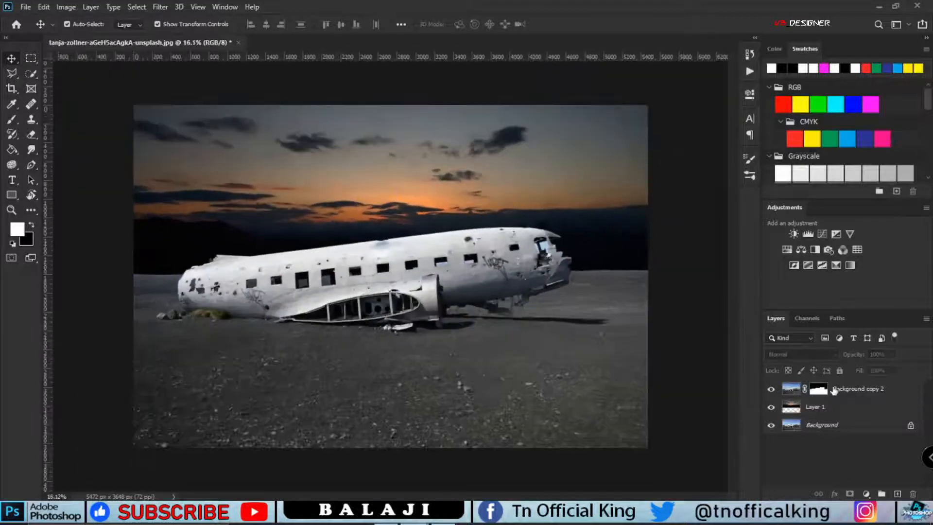
Apply a Levels adjustment to Layer 1 to increase the sunset sky's brightness and contrast
{"action": "left_click", "coordinate": [833, 410]}
{"action": "key", "text": "ctrl+l"}
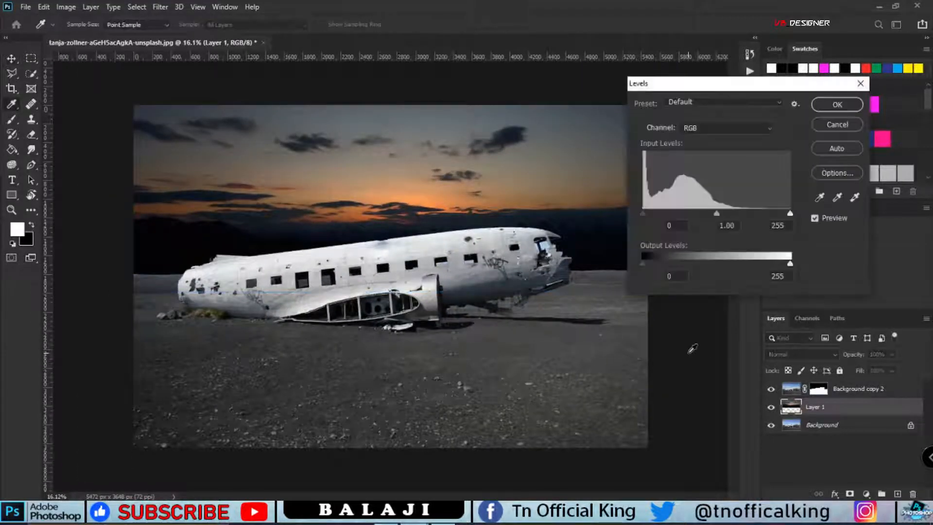
{"action": "left_click_drag", "start_coordinate": [718, 83], "coordinate": [768, 72]}
{"action": "left_click_drag", "start_coordinate": [766, 201], "coordinate": [793, 194]}
{"action": "key", "text": "Return"}
Try to darken the airplane and ground on Background copy 2 directly with Hue/Saturation
{"action": "left_click", "coordinate": [858, 388]}
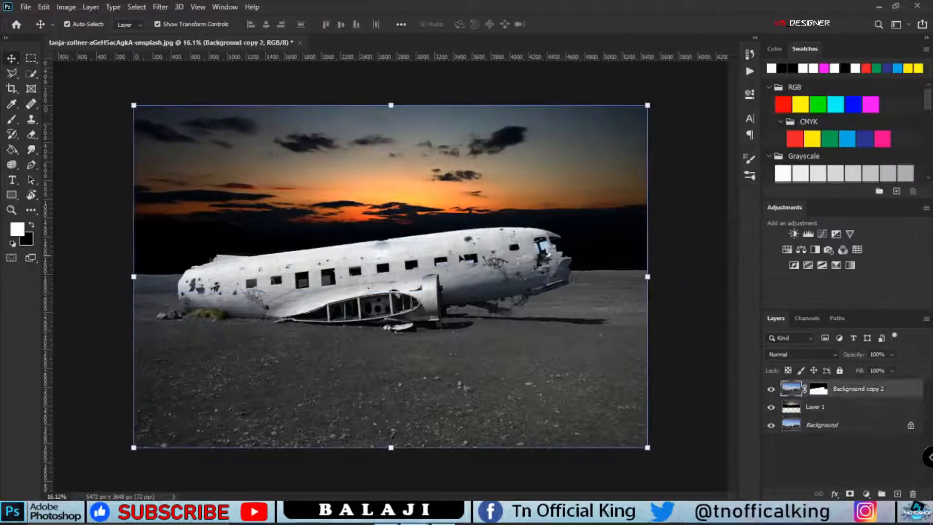
{"action": "key", "text": "ctrl+u"}
{"action": "left_click_drag", "start_coordinate": [679, 140], "coordinate": [651, 171]}
{"action": "key", "text": "Return"}
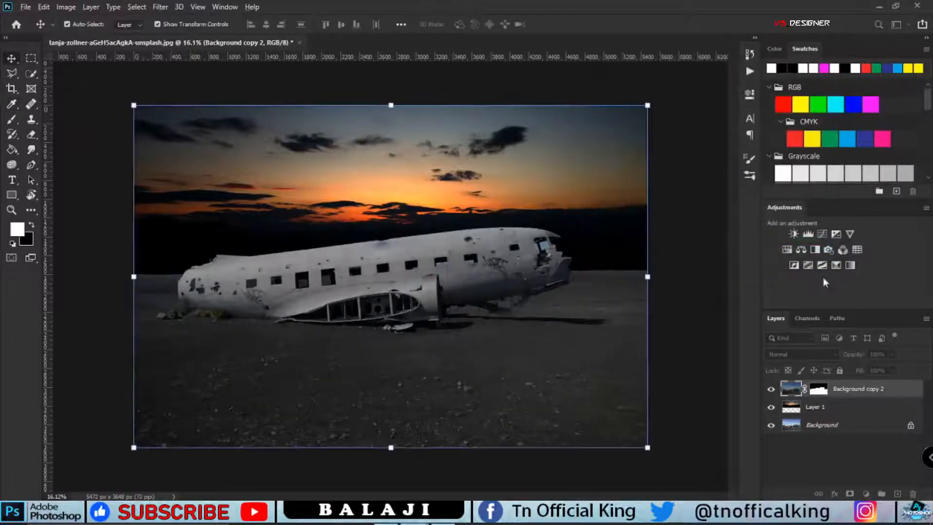
Paint black at 100% opacity on Background copy 2's mask to hide the blue sky in the cockpit opening
{"action": "scroll", "coordinate": [541, 248], "scroll_direction": "up", "scroll_amount": 5}
{"action": "scroll", "coordinate": [567, 241], "scroll_direction": "up", "scroll_amount": 1}
{"action": "key", "text": "b"}
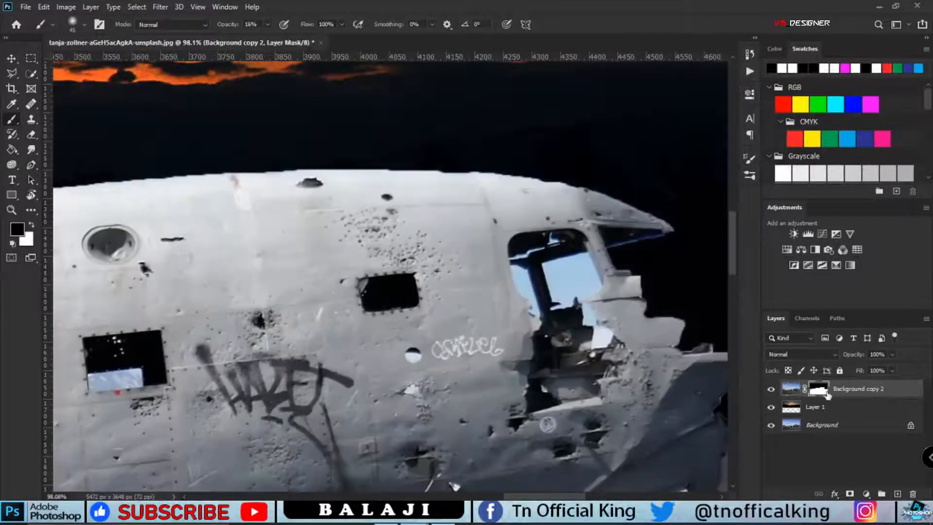
{"action": "scroll", "coordinate": [541, 336], "scroll_direction": "down", "scroll_amount": 5}
{"action": "scroll", "coordinate": [542, 335], "scroll_direction": "up", "scroll_amount": 3}
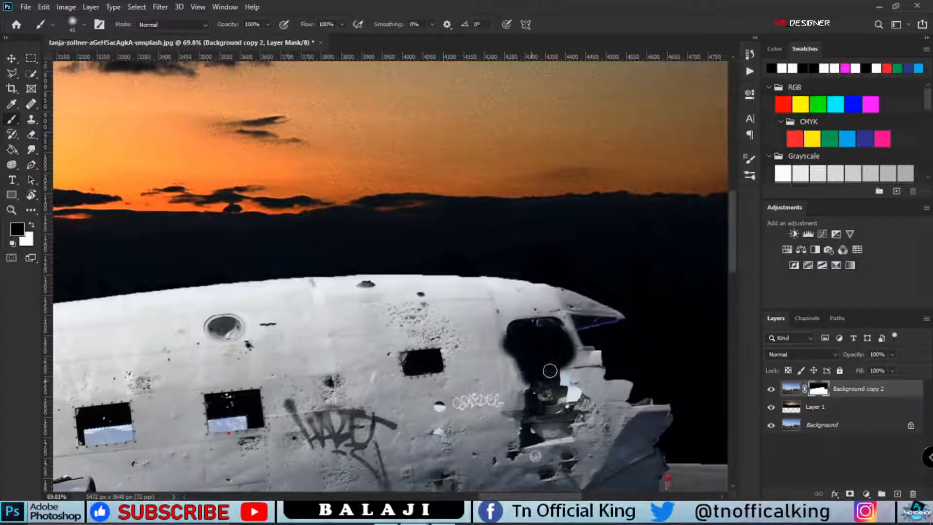
{"action": "scroll", "coordinate": [267, 365], "scroll_direction": "down", "scroll_amount": 5}
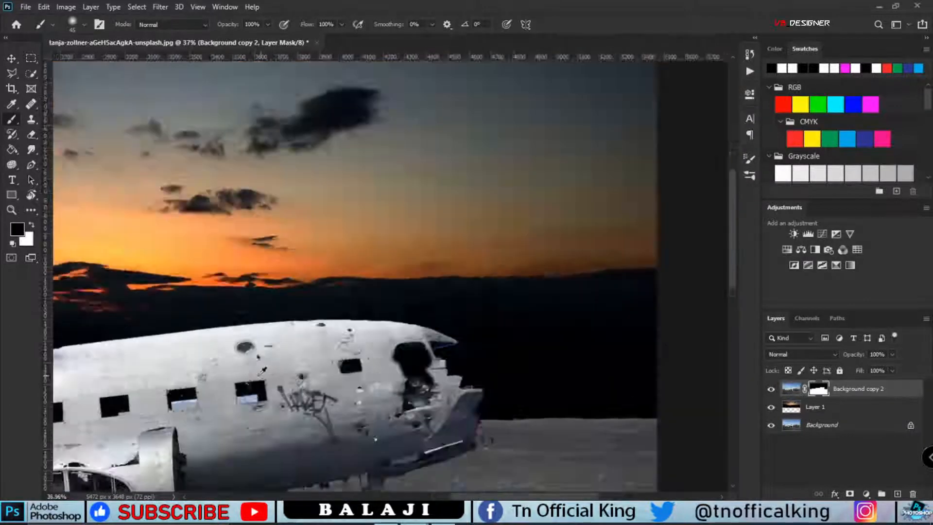
Paint black on the layer mask over the fuselage windows to remove the remaining blue sky patches
{"action": "scroll", "coordinate": [229, 391], "scroll_direction": "up", "scroll_amount": 12}
{"action": "mouse_move", "coordinate": [236, 379]}
{"action": "left_mouse_down"}
{"action": "mouse_move", "coordinate": [385, 377]}
{"action": "mouse_move", "coordinate": [266, 357]}
{"action": "mouse_move", "coordinate": [227, 388]}
{"action": "mouse_move", "coordinate": [235, 276]}
{"action": "mouse_move", "coordinate": [357, 276]}
{"action": "left_mouse_up"}
{"action": "left_click_drag", "start_coordinate": [182, 344], "coordinate": [664, 268]}
{"action": "mouse_move", "coordinate": [175, 340]}
{"action": "left_mouse_down"}
{"action": "mouse_move", "coordinate": [209, 357]}
{"action": "mouse_move", "coordinate": [336, 316]}
{"action": "mouse_move", "coordinate": [213, 280]}
{"action": "left_mouse_up"}
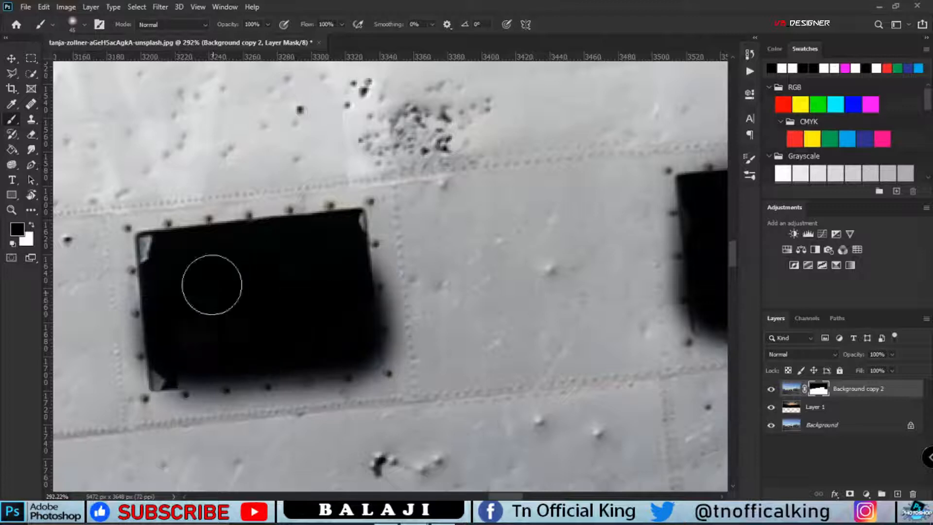
{"action": "scroll", "coordinate": [212, 281], "scroll_direction": "down", "scroll_amount": 6}
{"action": "scroll", "coordinate": [291, 308], "scroll_direction": "up", "scroll_amount": 6}
{"action": "left_click_drag", "start_coordinate": [291, 308], "coordinate": [111, 306]}
{"action": "scroll", "coordinate": [112, 306], "scroll_direction": "down", "scroll_amount": 10}
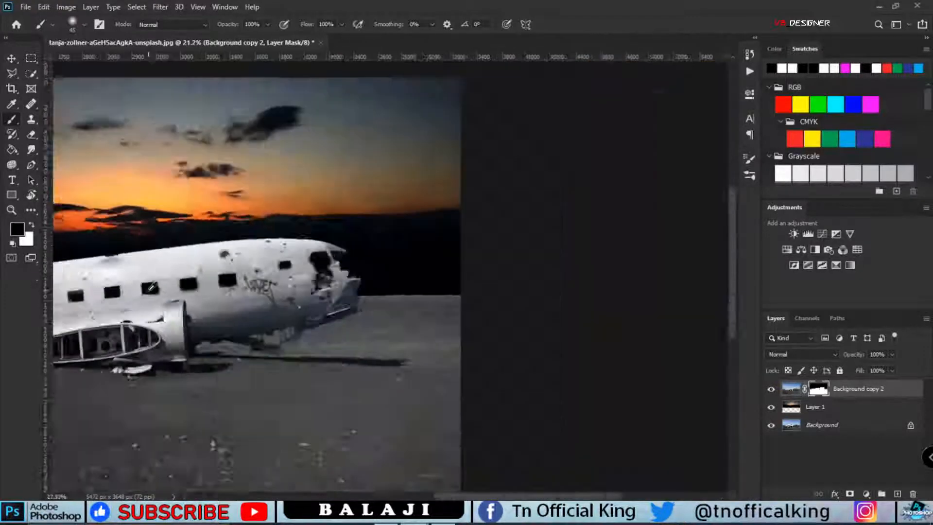
{"action": "scroll", "coordinate": [474, 263], "scroll_direction": "up", "scroll_amount": 2}
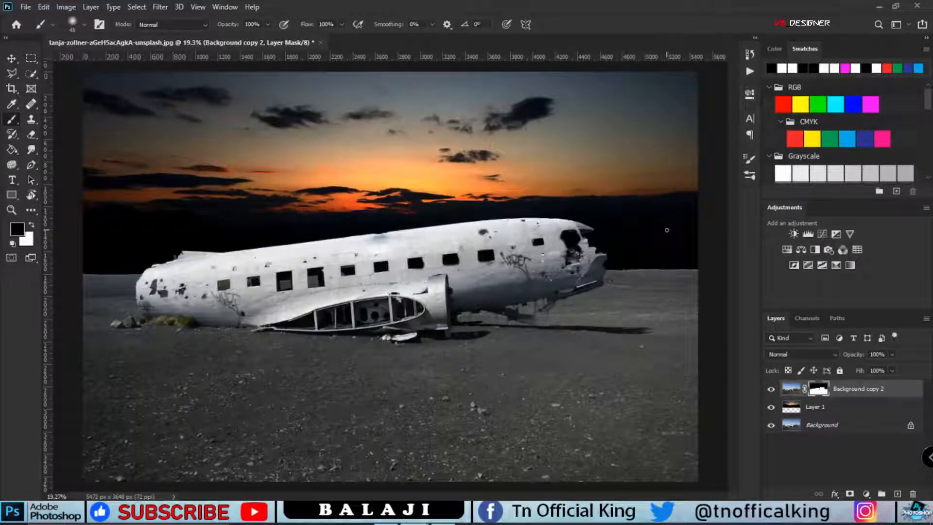
Add a Hue/Saturation adjustment layer clipped to Background copy 2 and lower its lightness to darken the airplane and ground
{"action": "left_click", "coordinate": [66, 7]}
{"action": "mouse_move", "coordinate": [85, 37]}
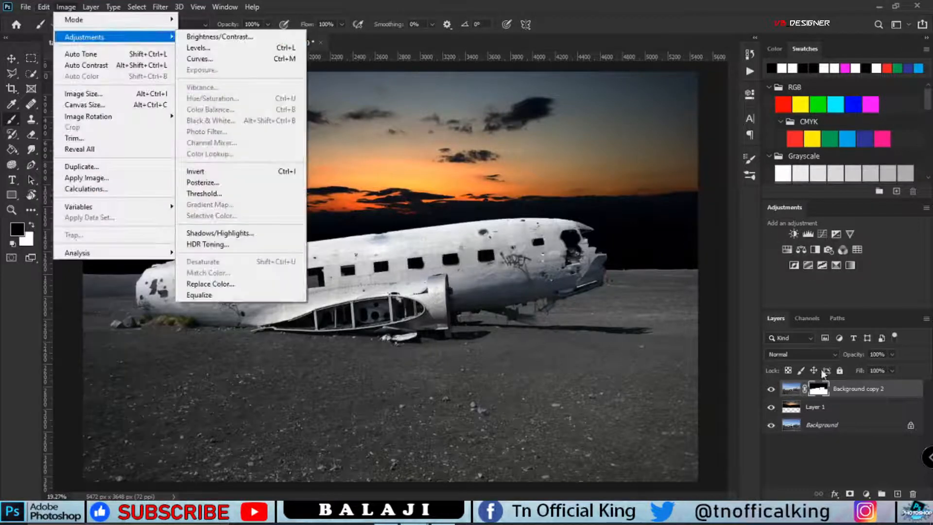
{"action": "left_click", "coordinate": [888, 389]}
{"action": "left_click", "coordinate": [866, 494]}
{"action": "left_click", "coordinate": [855, 380]}
{"action": "mouse_move", "coordinate": [650, 170]}
{"action": "left_mouse_down"}
{"action": "mouse_move", "coordinate": [640, 176]}
{"action": "mouse_move", "coordinate": [650, 171]}
{"action": "left_mouse_up"}
{"action": "mouse_move", "coordinate": [651, 217]}
{"action": "left_mouse_down"}
{"action": "mouse_move", "coordinate": [612, 218]}
{"action": "mouse_move", "coordinate": [633, 220]}
{"action": "left_mouse_up"}
{"action": "left_click", "coordinate": [837, 397], "text": "alt"}
{"action": "left_click", "coordinate": [717, 90]}
{"action": "scroll", "coordinate": [450, 256], "scroll_direction": "up", "scroll_amount": 6}
{"action": "scroll", "coordinate": [450, 256], "scroll_direction": "down", "scroll_amount": 5}
{"action": "scroll", "coordinate": [452, 252], "scroll_direction": "up", "scroll_amount": 5}
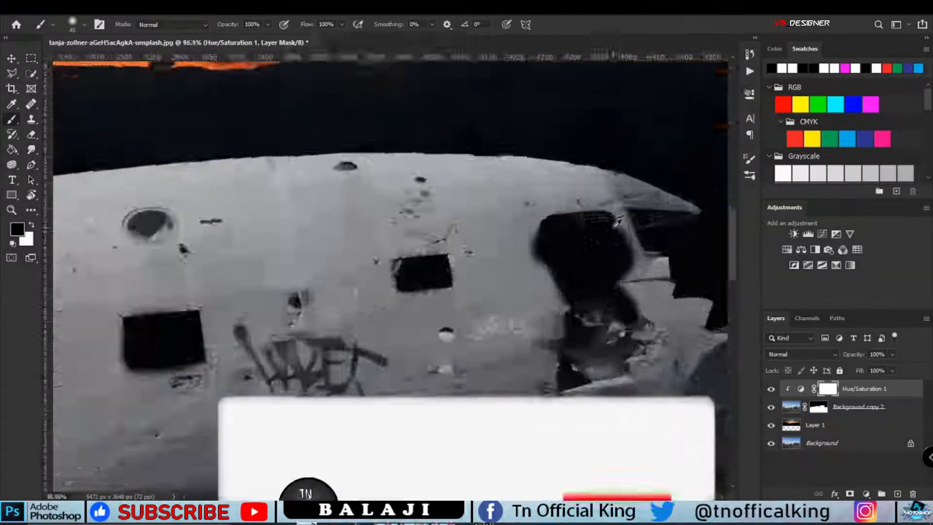
{"action": "scroll", "coordinate": [453, 251], "scroll_direction": "down", "scroll_amount": 7}
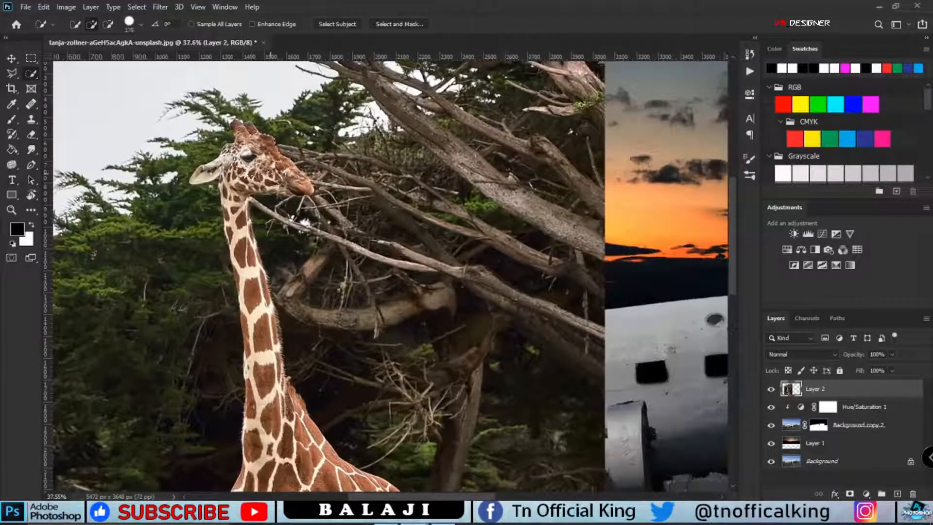
Select the giraffe's head, neck and body on Layer 2 with the Quick Selection tool, reducing the brush size for detail
{"action": "scroll", "coordinate": [216, 245], "scroll_direction": "up", "scroll_amount": 6}
{"action": "mouse_move", "coordinate": [216, 259]}
{"action": "left_mouse_down"}
{"action": "mouse_move", "coordinate": [236, 333]}
{"action": "mouse_move", "coordinate": [266, 170]}
{"action": "left_mouse_up"}
{"action": "scroll", "coordinate": [243, 301], "scroll_direction": "down", "scroll_amount": 5}
{"action": "key", "text": "bracketleft"}
{"action": "key", "text": "bracketleft"}
{"action": "key", "text": "bracketleft"}
{"action": "left_click_drag", "start_coordinate": [255, 257], "coordinate": [263, 301]}
{"action": "mouse_move", "coordinate": [298, 335]}
{"action": "left_mouse_down"}
{"action": "mouse_move", "coordinate": [269, 192]}
{"action": "mouse_move", "coordinate": [336, 290]}
{"action": "left_mouse_up"}
{"action": "mouse_move", "coordinate": [336, 289]}
{"action": "left_mouse_down"}
{"action": "mouse_move", "coordinate": [339, 186]}
{"action": "mouse_move", "coordinate": [407, 279]}
{"action": "left_mouse_up"}
{"action": "mouse_move", "coordinate": [407, 279]}
{"action": "left_mouse_down"}
{"action": "mouse_move", "coordinate": [422, 222]}
{"action": "mouse_move", "coordinate": [426, 100]}
{"action": "left_mouse_up"}
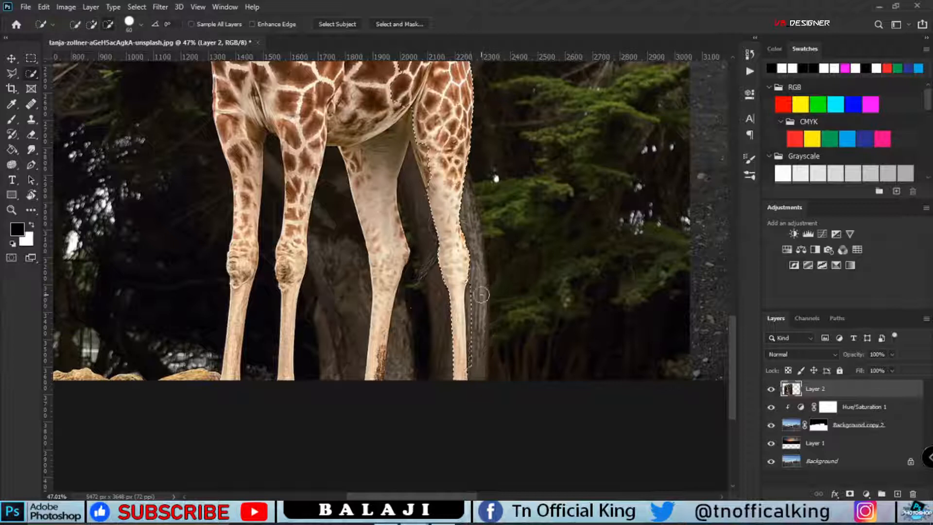
Refine the selection around the giraffe's legs and belly, excluding the foliage behind and between the legs
{"action": "left_click_drag", "start_coordinate": [492, 288], "coordinate": [491, 362]}
{"action": "left_click_drag", "start_coordinate": [382, 210], "coordinate": [385, 404]}
{"action": "mouse_move", "coordinate": [405, 413]}
{"action": "left_mouse_down"}
{"action": "mouse_move", "coordinate": [462, 350]}
{"action": "mouse_move", "coordinate": [485, 399]}
{"action": "left_mouse_up"}
{"action": "left_click_drag", "start_coordinate": [437, 160], "coordinate": [391, 153]}
{"action": "scroll", "coordinate": [388, 155], "scroll_direction": "up", "scroll_amount": 3}
{"action": "scroll", "coordinate": [389, 157], "scroll_direction": "down", "scroll_amount": 6}
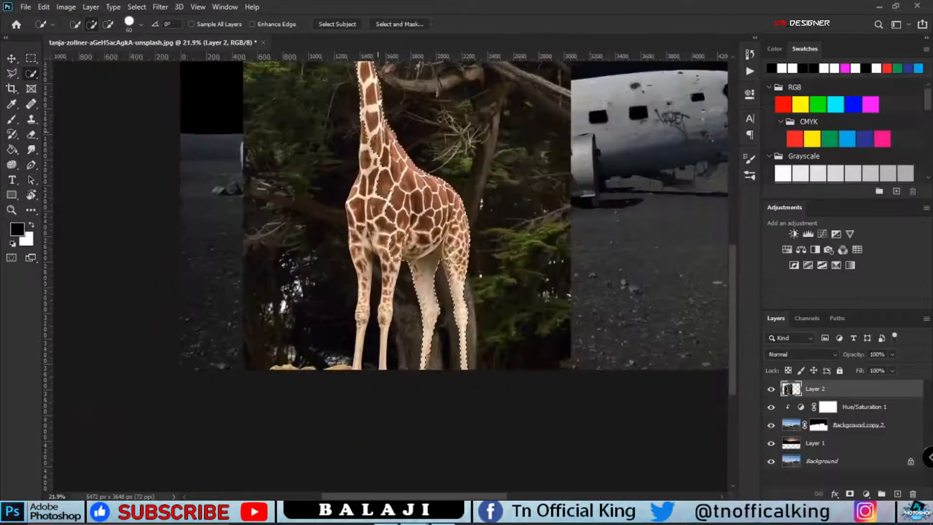
{"action": "scroll", "coordinate": [371, 116], "scroll_direction": "up", "scroll_amount": 2}
{"action": "scroll", "coordinate": [348, 255], "scroll_direction": "down", "scroll_amount": 2}
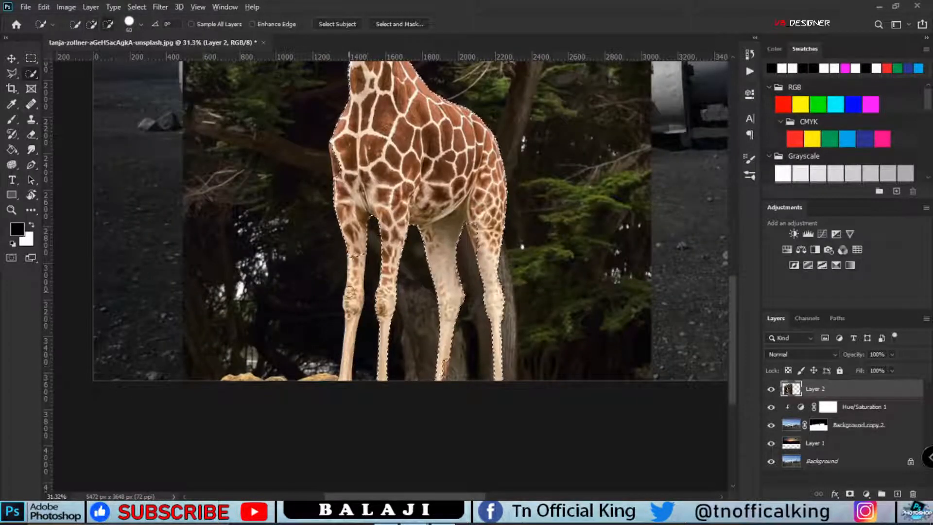
{"action": "scroll", "coordinate": [349, 291], "scroll_direction": "up", "scroll_amount": 3}
{"action": "scroll", "coordinate": [249, 173], "scroll_direction": "down", "scroll_amount": 5}
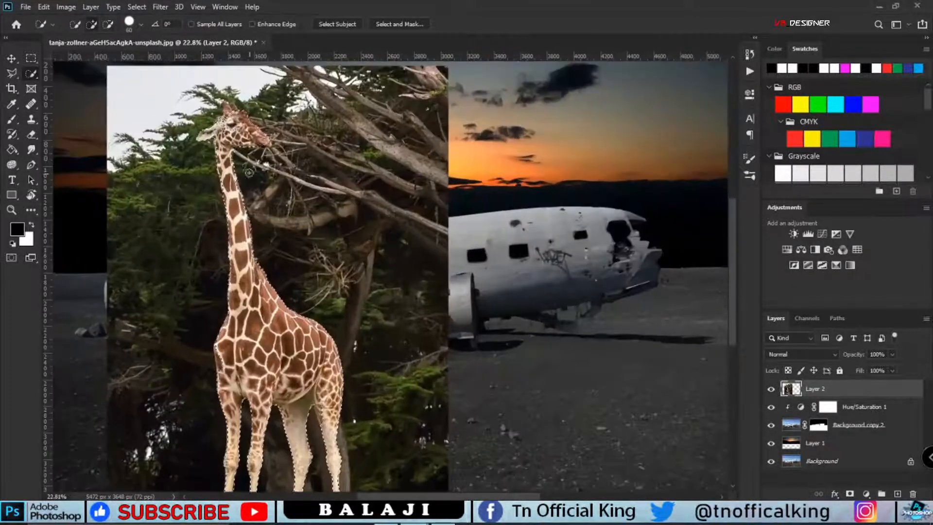
Refine the selection around the giraffe's head and neck, and turn it into a layer mask on Layer 2
{"action": "scroll", "coordinate": [249, 173], "scroll_direction": "up", "scroll_amount": 4}
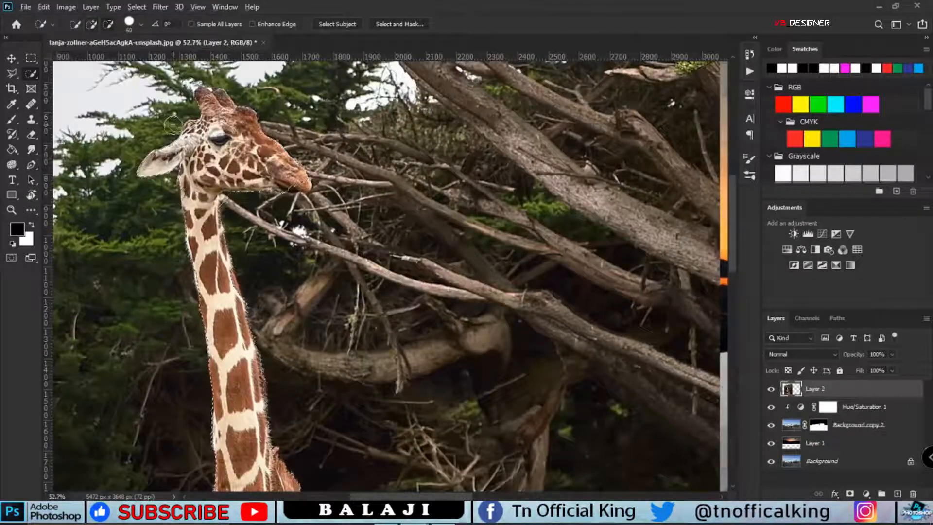
{"action": "left_click_drag", "start_coordinate": [170, 179], "coordinate": [211, 294]}
{"action": "scroll", "coordinate": [228, 291], "scroll_direction": "down", "scroll_amount": 3}
{"action": "scroll", "coordinate": [238, 291], "scroll_direction": "up", "scroll_amount": 5}
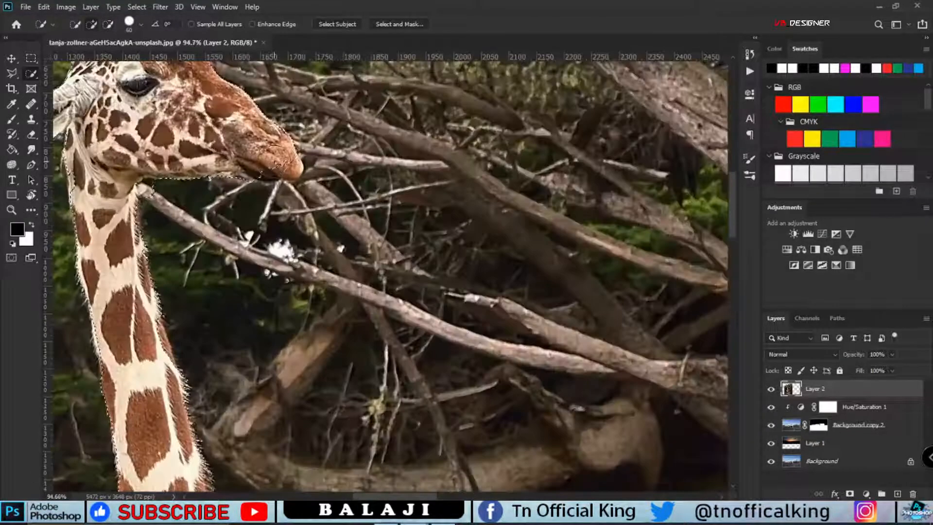
{"action": "scroll", "coordinate": [229, 272], "scroll_direction": "down", "scroll_amount": 7}
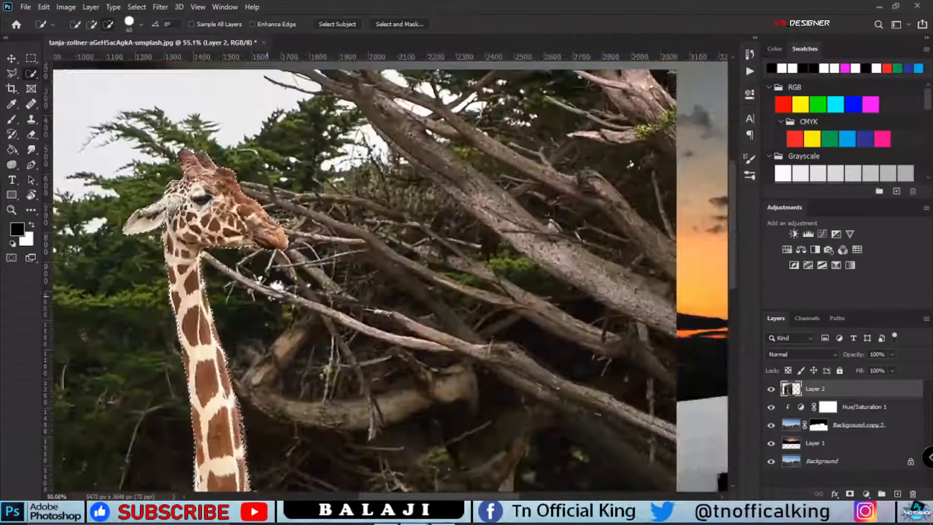
{"action": "left_click", "coordinate": [850, 494]}
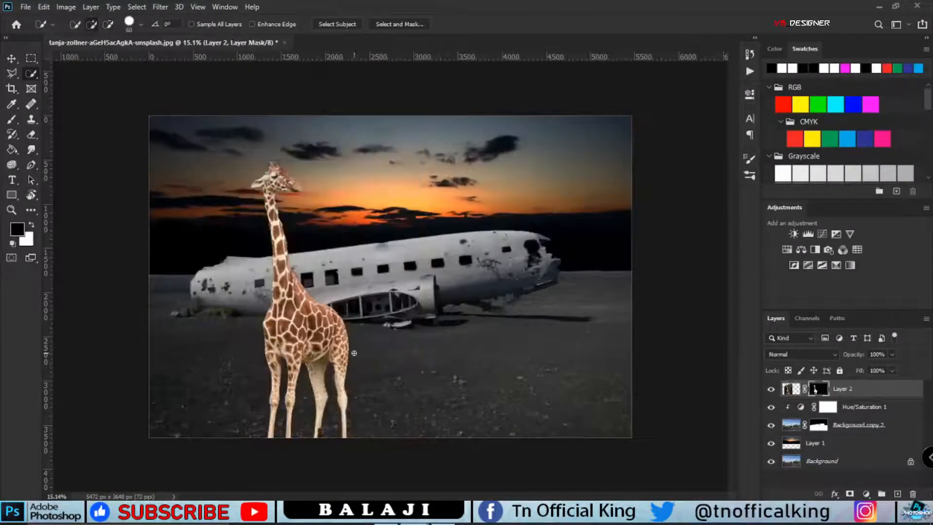
Move Layer 2 beneath Background copy 2, scale the giraffe down and place it behind the front part of the fuselage
{"action": "key", "text": "v"}
{"action": "left_click_drag", "start_coordinate": [873, 394], "coordinate": [866, 432]}
{"action": "left_click_drag", "start_coordinate": [277, 226], "coordinate": [310, 195]}
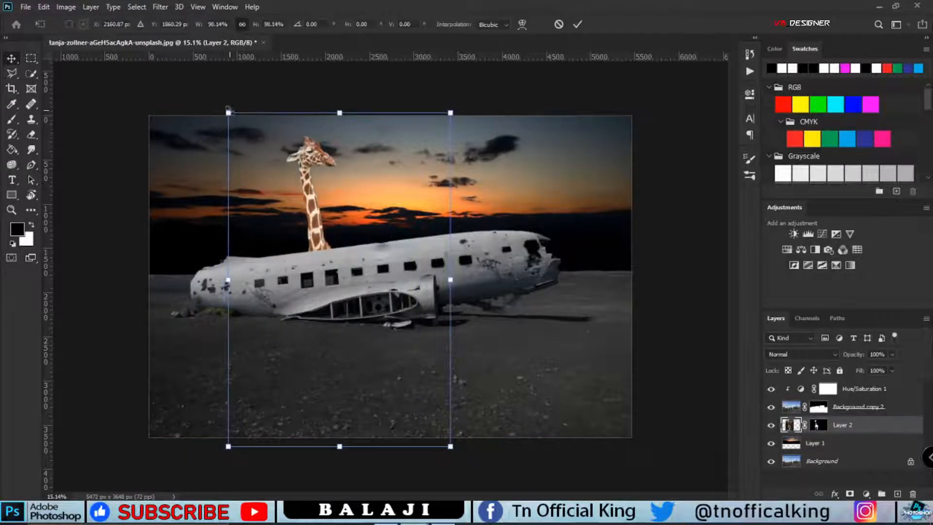
{"action": "left_click_drag", "start_coordinate": [223, 106], "coordinate": [271, 177]}
{"action": "left_click_drag", "start_coordinate": [323, 221], "coordinate": [470, 181]}
{"action": "left_click", "coordinate": [707, 196]}
Scale the giraffe down further and position it behind the middle of the fuselage
{"action": "scroll", "coordinate": [499, 169], "scroll_direction": "up", "scroll_amount": 4}
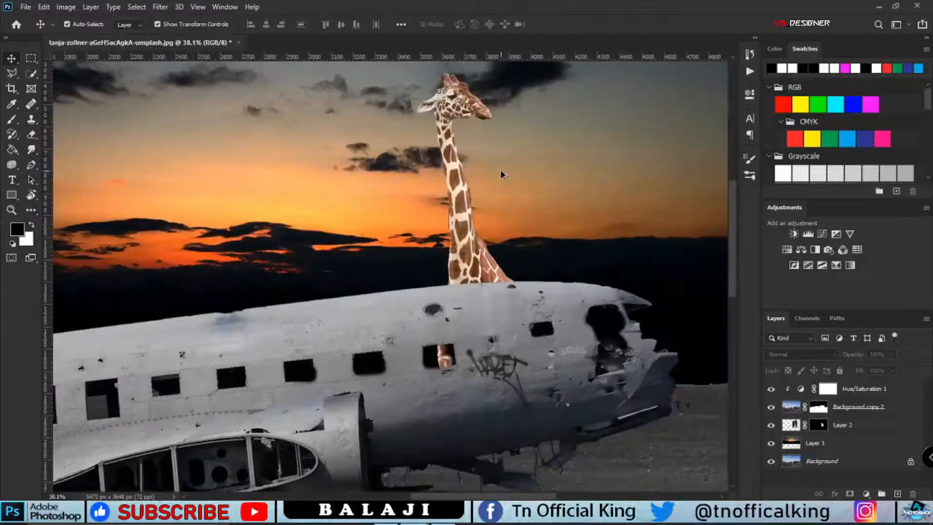
{"action": "scroll", "coordinate": [500, 170], "scroll_direction": "down", "scroll_amount": 3}
{"action": "left_click", "coordinate": [490, 187]}
{"action": "left_click_drag", "start_coordinate": [586, 106], "coordinate": [572, 128]}
{"action": "left_click_drag", "start_coordinate": [494, 197], "coordinate": [400, 209]}
{"action": "left_click", "coordinate": [579, 20]}
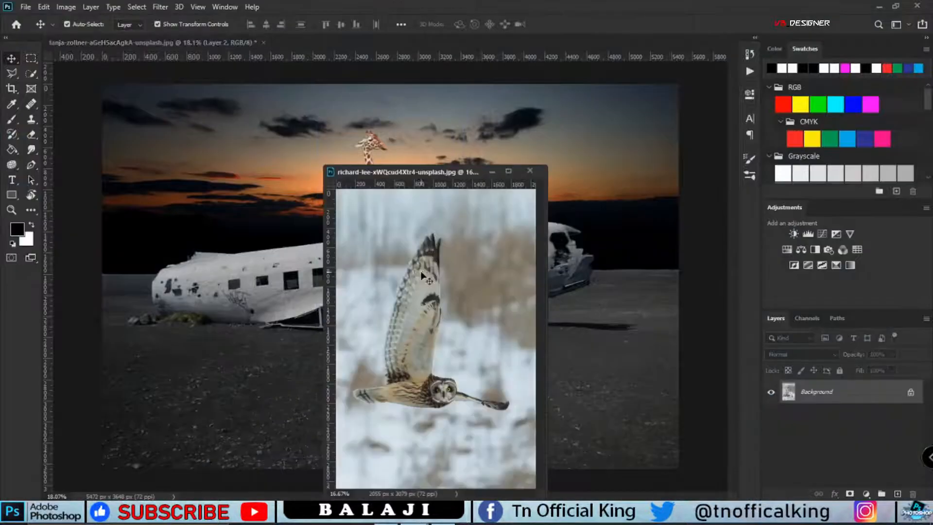
Select the flying owl's wings, body and tail with the Quick Selection tool, refining the edges around the tail
{"action": "key", "text": "w"}
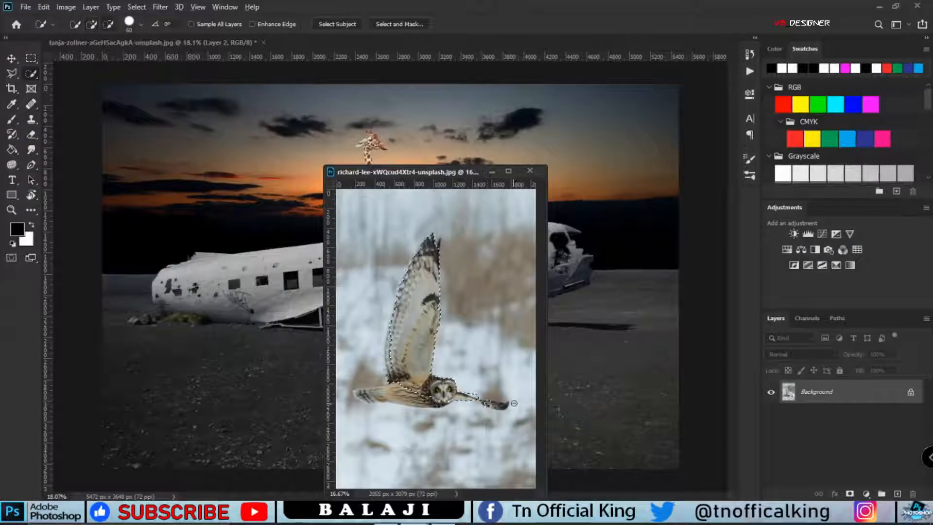
{"action": "scroll", "coordinate": [500, 384], "scroll_direction": "up", "scroll_amount": 2}
{"action": "left_click_drag", "start_coordinate": [501, 360], "coordinate": [453, 302]}
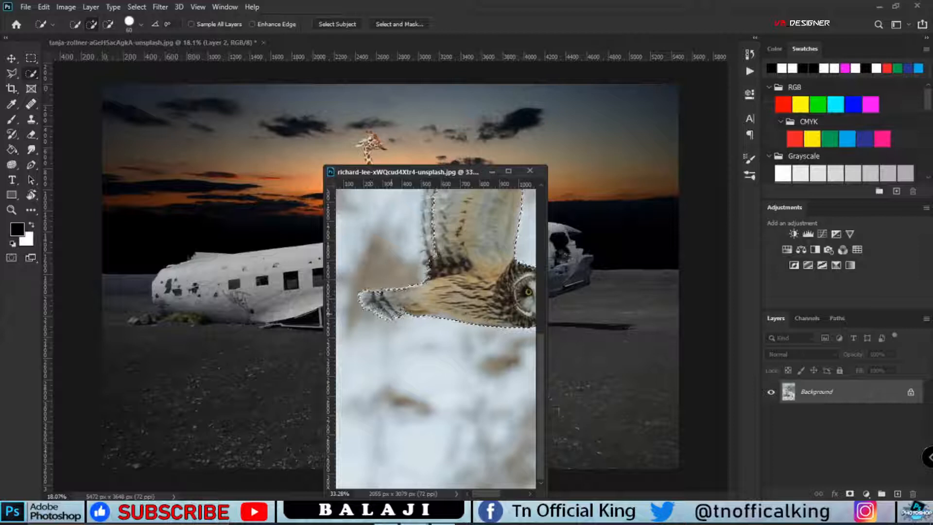
{"action": "scroll", "coordinate": [392, 314], "scroll_direction": "down", "scroll_amount": 5}
{"action": "scroll", "coordinate": [391, 337], "scroll_direction": "up", "scroll_amount": 4}
{"action": "scroll", "coordinate": [399, 340], "scroll_direction": "down", "scroll_amount": 5}
{"action": "scroll", "coordinate": [429, 341], "scroll_direction": "up", "scroll_amount": 1}
Copy the selected owl into the airplane composition over the tail section and close the owl photo
{"action": "key", "text": "v"}
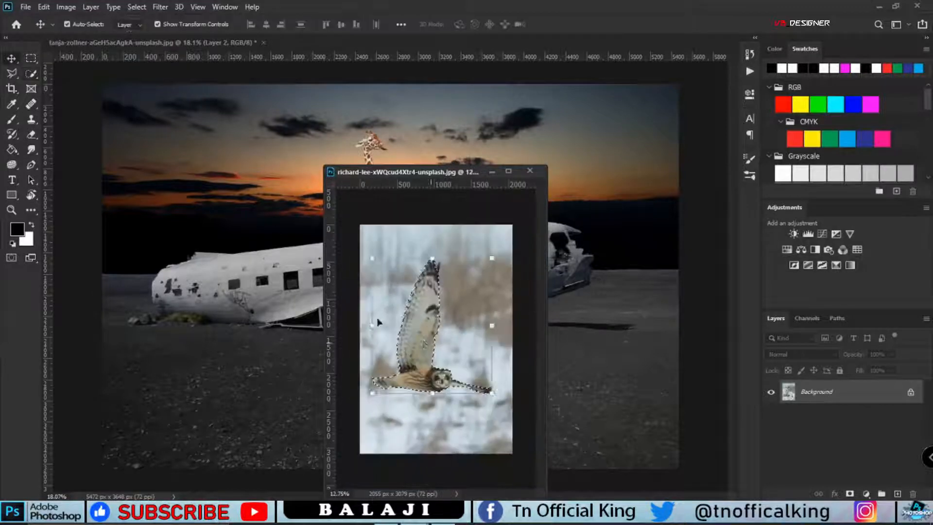
{"action": "left_click_drag", "start_coordinate": [425, 343], "coordinate": [218, 209]}
{"action": "left_click", "coordinate": [530, 171]}
{"action": "left_click_drag", "start_coordinate": [209, 166], "coordinate": [217, 164]}
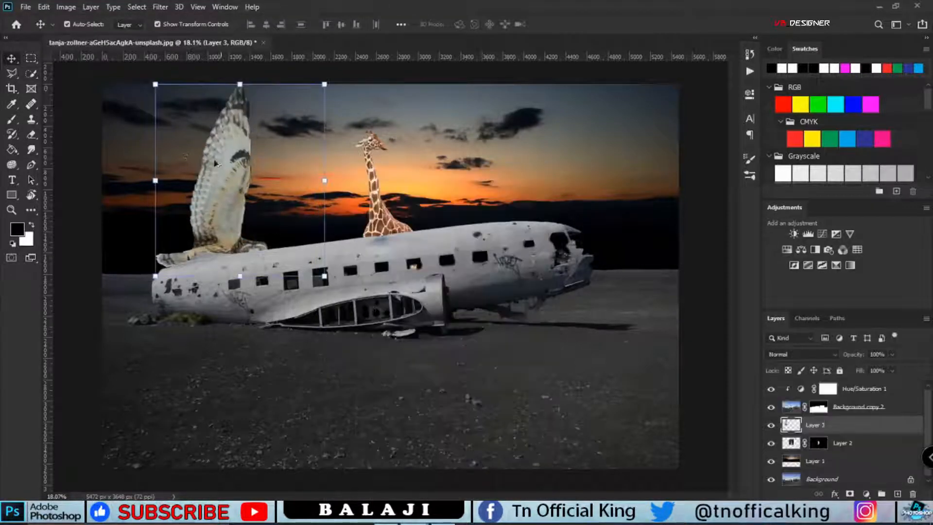
Scale the owl down and move it into the sky on the right side of the giraffe
{"action": "left_click_drag", "start_coordinate": [156, 85], "coordinate": [205, 191]}
{"action": "left_click_drag", "start_coordinate": [268, 226], "coordinate": [219, 146]}
{"action": "left_click_drag", "start_coordinate": [177, 83], "coordinate": [207, 117]}
{"action": "left_click_drag", "start_coordinate": [217, 156], "coordinate": [466, 154]}
{"action": "mouse_move", "coordinate": [456, 115]}
{"action": "left_mouse_down"}
{"action": "mouse_move", "coordinate": [433, 88]}
{"action": "mouse_move", "coordinate": [444, 101]}
{"action": "left_mouse_up"}
Shrink the owl further and place it in the sky above the airplane's broken front end
{"action": "left_click_drag", "start_coordinate": [473, 157], "coordinate": [569, 160]}
{"action": "left_click_drag", "start_coordinate": [539, 103], "coordinate": [545, 109]}
{"action": "left_click_drag", "start_coordinate": [551, 116], "coordinate": [530, 107]}
{"action": "key", "text": "Return"}
{"action": "left_click", "coordinate": [633, 347]}
{"action": "left_click_drag", "start_coordinate": [557, 149], "coordinate": [559, 157]}
{"action": "left_click", "coordinate": [625, 218]}
{"action": "left_click", "coordinate": [638, 307]}
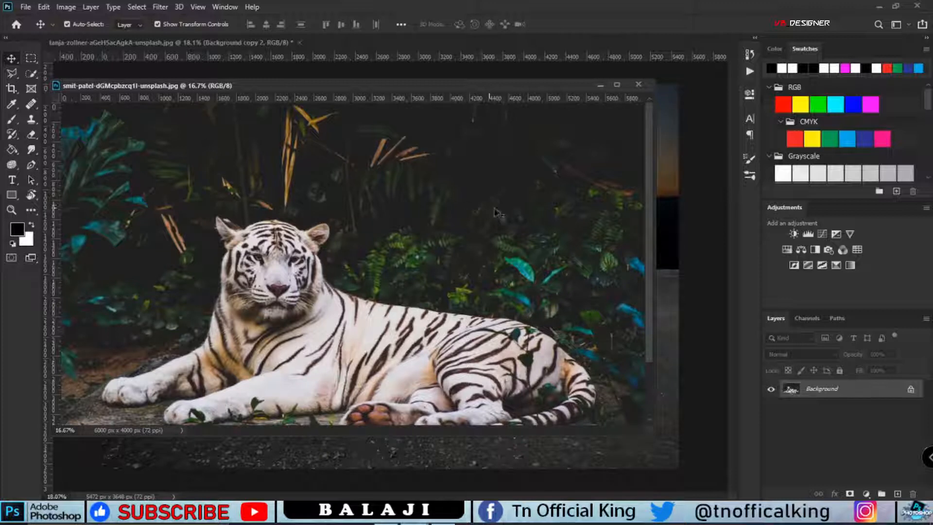
Bring the white tiger photo into the composition, put its layer above Hue/Saturation 1 and align it over the canvas
{"action": "left_click_drag", "start_coordinate": [667, 389], "coordinate": [670, 390]}
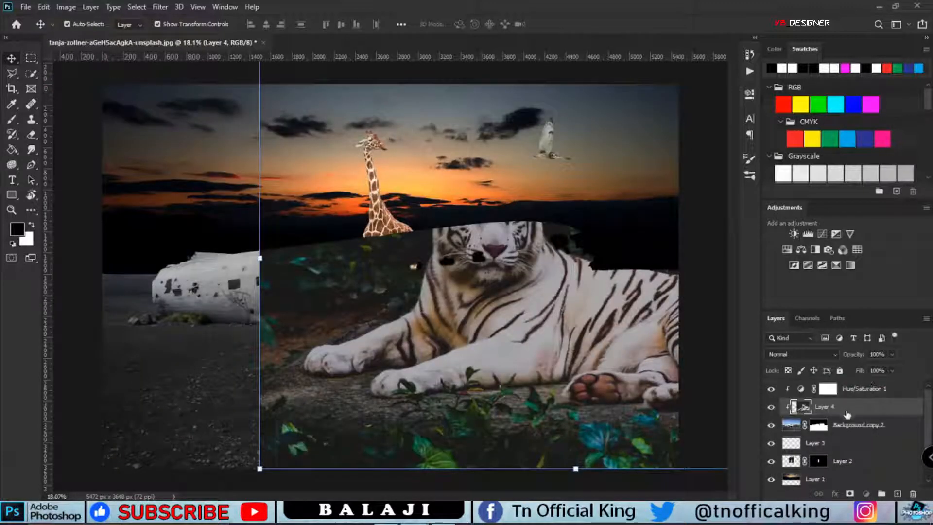
{"action": "left_click_drag", "start_coordinate": [847, 414], "coordinate": [848, 384]}
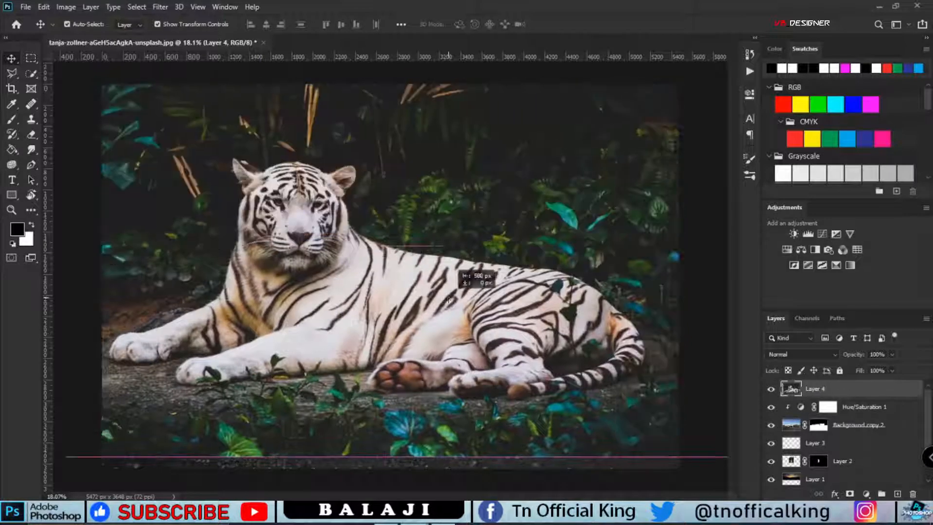
{"action": "left_click_drag", "start_coordinate": [330, 277], "coordinate": [413, 304]}
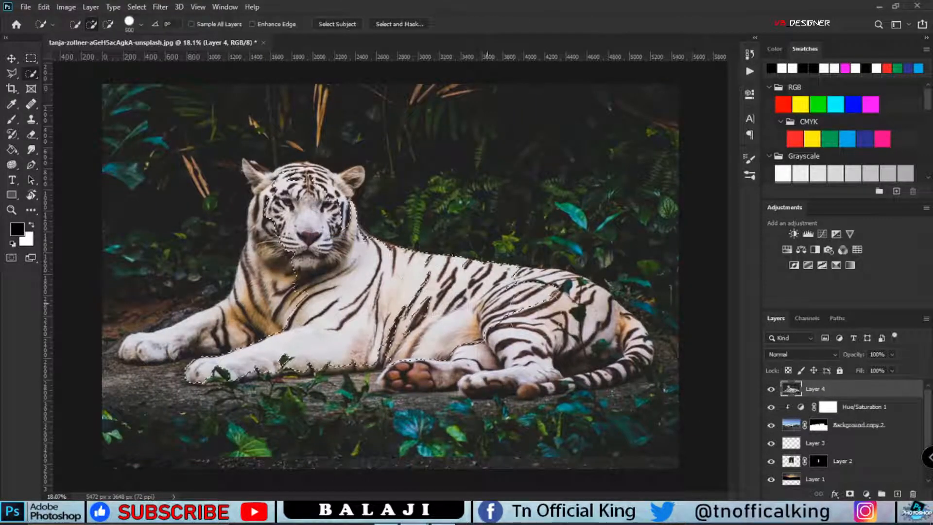
Select the tiger's head, chest, front legs and hindquarters with the Quick Selection tool, adjusting the brush size
{"action": "key", "text": "bracketleft"}
{"action": "key", "text": "bracketleft"}
{"action": "key", "text": "bracketleft"}
{"action": "key", "text": "bracketleft"}
{"action": "key", "text": "bracketleft"}
{"action": "key", "text": "bracketleft"}
{"action": "key", "text": "bracketleft"}
{"action": "mouse_move", "coordinate": [280, 253]}
{"action": "left_mouse_down"}
{"action": "mouse_move", "coordinate": [237, 307]}
{"action": "mouse_move", "coordinate": [152, 348]}
{"action": "left_mouse_up"}
{"action": "key", "text": "bracketright"}
{"action": "key", "text": "bracketright"}
{"action": "mouse_move", "coordinate": [527, 313]}
{"action": "left_mouse_down"}
{"action": "mouse_move", "coordinate": [595, 319]}
{"action": "mouse_move", "coordinate": [536, 270]}
{"action": "left_mouse_up"}
Add the tiger's tail and hind paws to the selection
{"action": "scroll", "coordinate": [535, 267], "scroll_direction": "up", "scroll_amount": 4}
{"action": "mouse_move", "coordinate": [664, 354]}
{"action": "left_mouse_down"}
{"action": "mouse_move", "coordinate": [565, 294]}
{"action": "mouse_move", "coordinate": [545, 375]}
{"action": "left_mouse_up"}
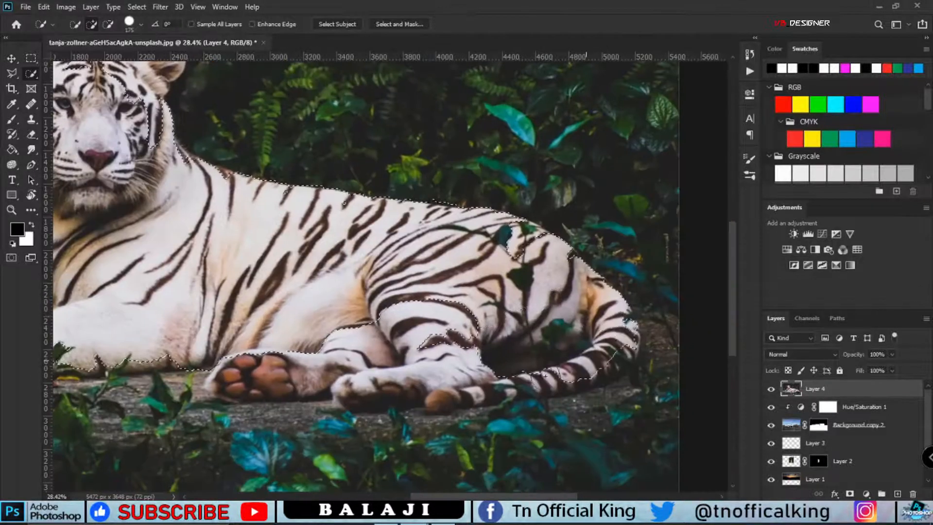
{"action": "left_click_drag", "start_coordinate": [583, 413], "coordinate": [563, 380]}
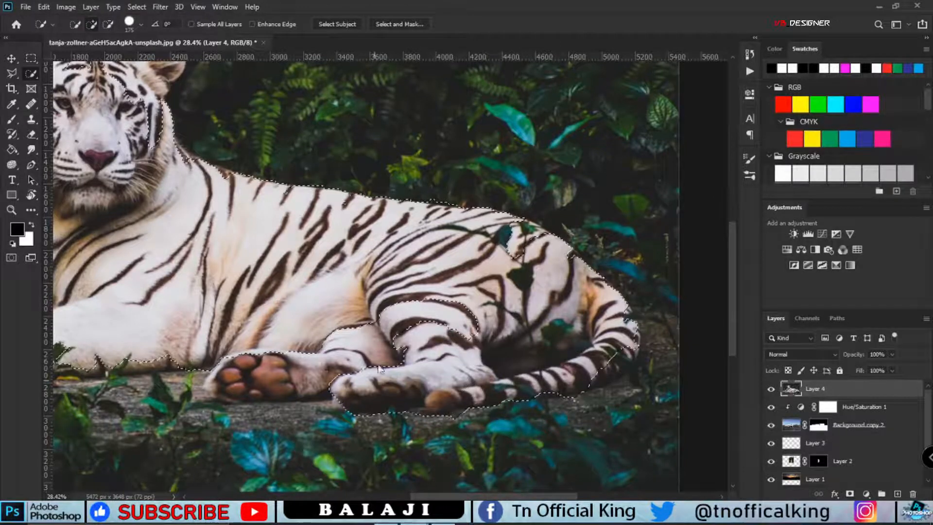
{"action": "left_click_drag", "start_coordinate": [233, 389], "coordinate": [402, 412]}
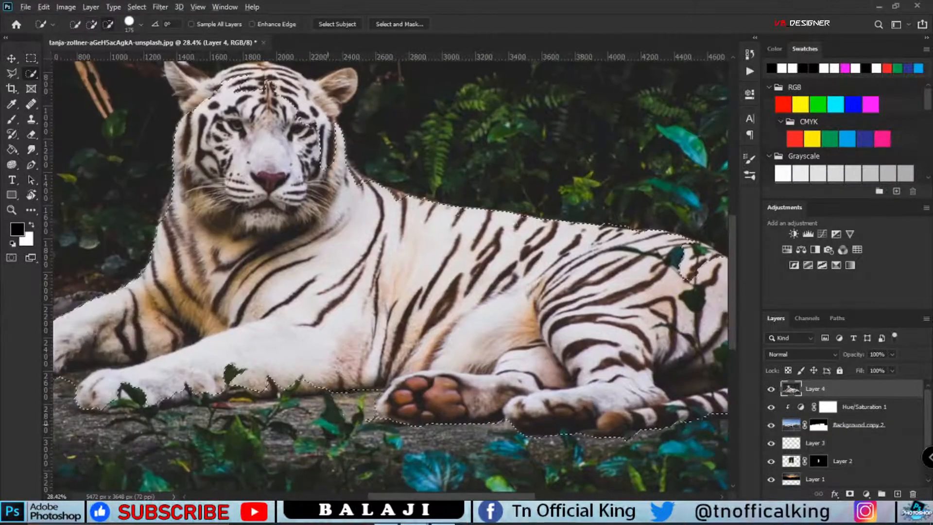
Extend the tiger selection to the top of its head and both ears
{"action": "scroll", "coordinate": [369, 408], "scroll_direction": "down", "scroll_amount": 6}
{"action": "scroll", "coordinate": [318, 179], "scroll_direction": "up", "scroll_amount": 5}
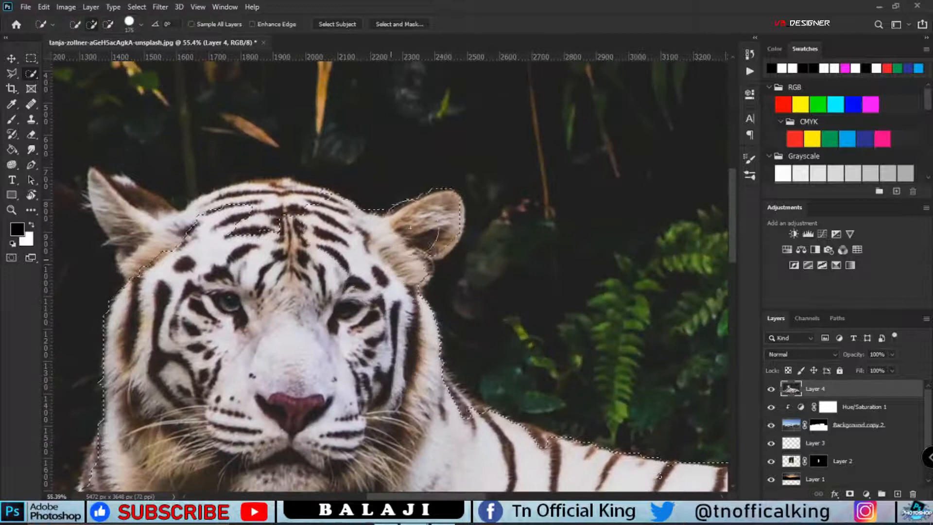
{"action": "left_click_drag", "start_coordinate": [308, 308], "coordinate": [136, 228]}
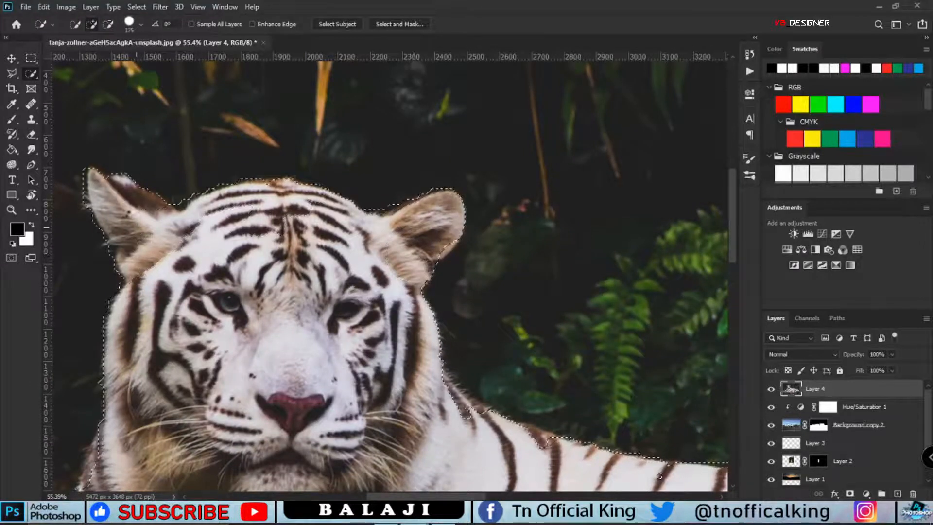
{"action": "scroll", "coordinate": [165, 286], "scroll_direction": "down", "scroll_amount": 5}
Refine the selection around the tiger's front paws with a smaller brush and turn it into a layer mask on Layer 4
{"action": "scroll", "coordinate": [219, 377], "scroll_direction": "up", "scroll_amount": 5}
{"action": "key", "text": "bracketleft"}
{"action": "key", "text": "bracketleft"}
{"action": "key", "text": "bracketleft"}
{"action": "key", "text": "bracketleft"}
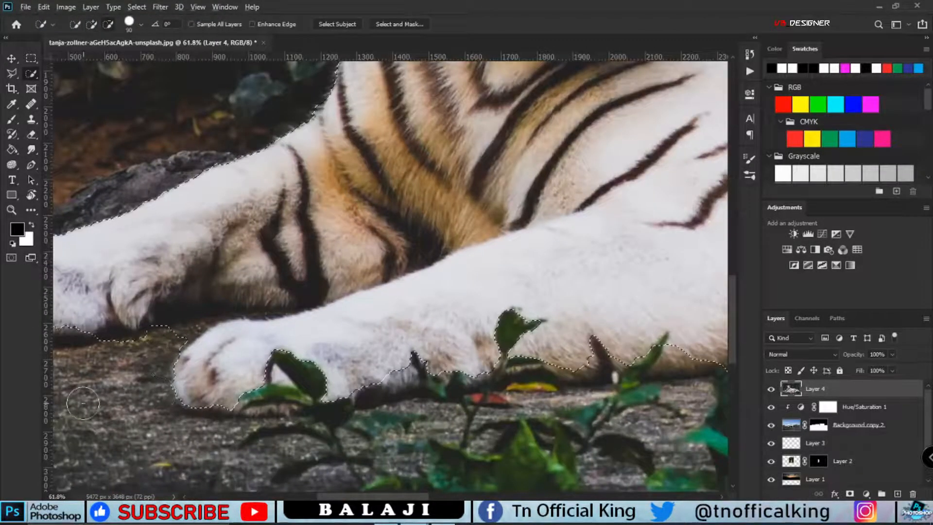
{"action": "scroll", "coordinate": [83, 403], "scroll_direction": "down", "scroll_amount": 5}
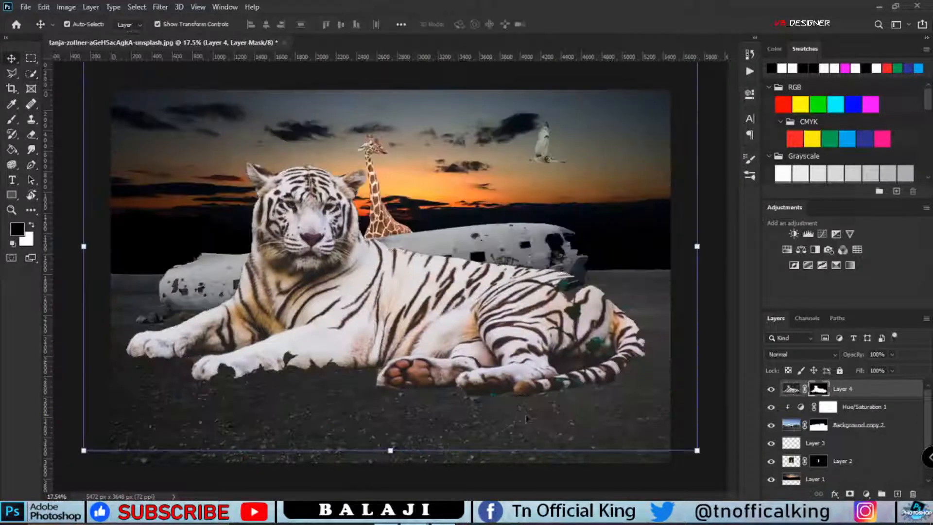
Scale the tiger down and place it on the ground in front of the airplane's front end
{"action": "left_click_drag", "start_coordinate": [697, 451], "coordinate": [340, 211]}
{"action": "left_click_drag", "start_coordinate": [277, 165], "coordinate": [537, 370]}
{"action": "left_click_drag", "start_coordinate": [598, 417], "coordinate": [453, 322]}
{"action": "left_click_drag", "start_coordinate": [413, 295], "coordinate": [507, 342]}
{"action": "left_click_drag", "start_coordinate": [548, 368], "coordinate": [593, 399]}
{"action": "left_click_drag", "start_coordinate": [555, 376], "coordinate": [564, 340]}
{"action": "left_click", "coordinate": [577, 24]}
{"action": "left_click", "coordinate": [695, 290], "text": "ctrl"}
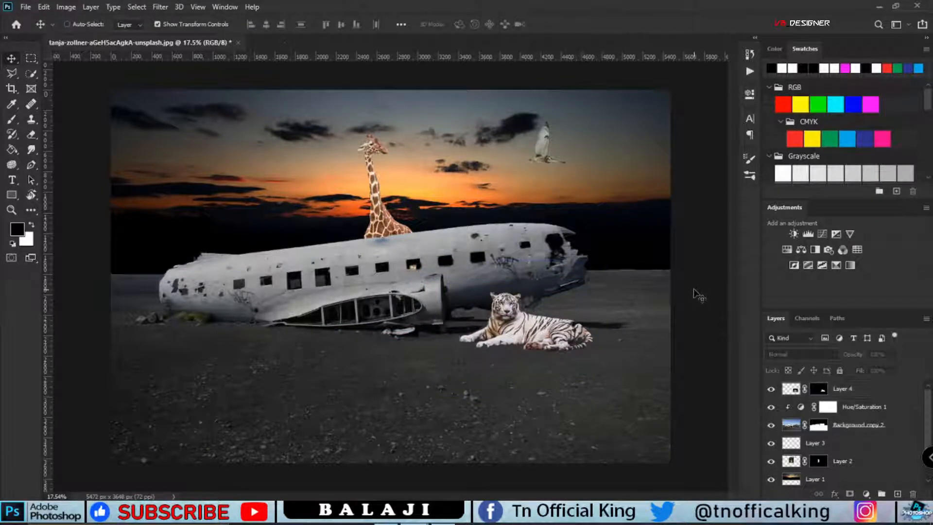
Bring the tortoise photo into the composition above Layer 4 and move it to the middle of the canvas
{"action": "mouse_move", "coordinate": [413, 515]}
{"action": "left_click", "coordinate": [447, 466]}
{"action": "left_click_drag", "start_coordinate": [308, 341], "coordinate": [348, 356]}
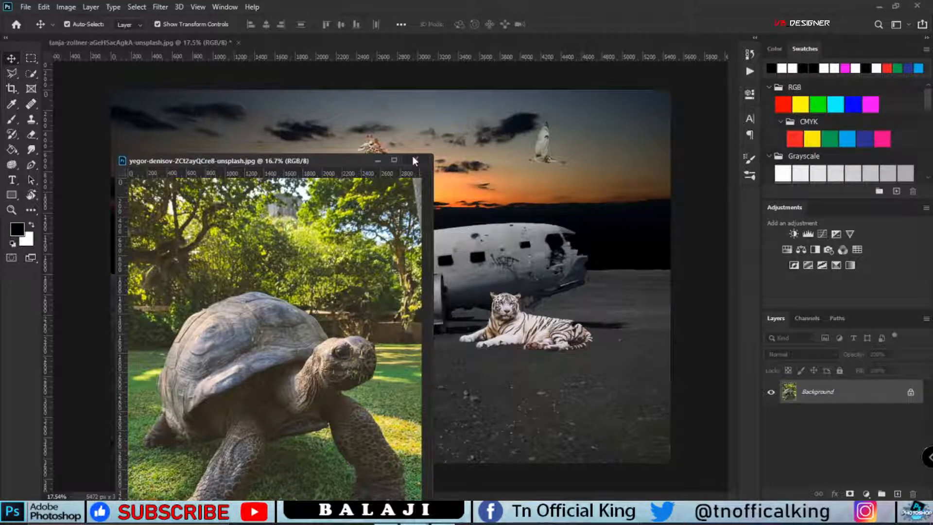
{"action": "left_click_drag", "start_coordinate": [365, 162], "coordinate": [572, 100]}
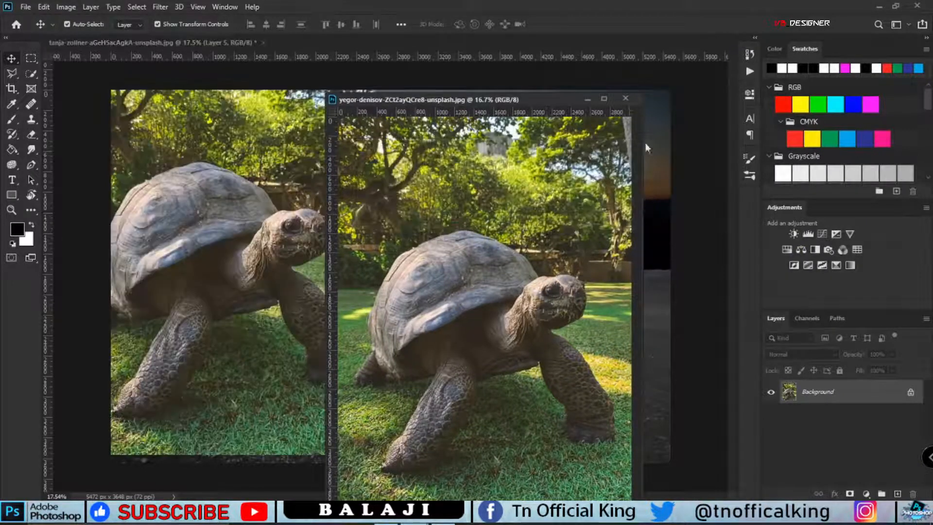
{"action": "left_click_drag", "start_coordinate": [340, 224], "coordinate": [527, 225]}
Select the tortoise's shell, head and rear foot with the Quick Selection tool, excluding the surrounding grass
{"action": "key", "text": "w"}
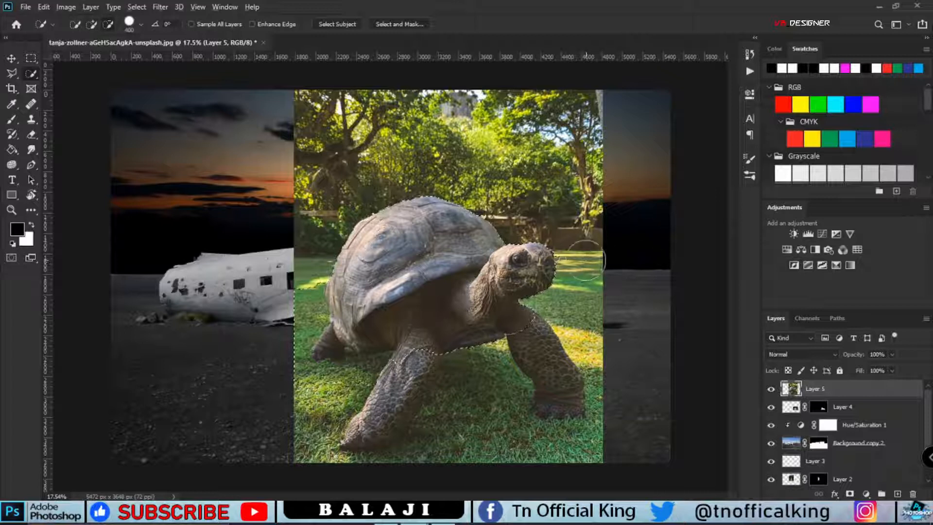
{"action": "left_click_drag", "start_coordinate": [346, 382], "coordinate": [263, 422]}
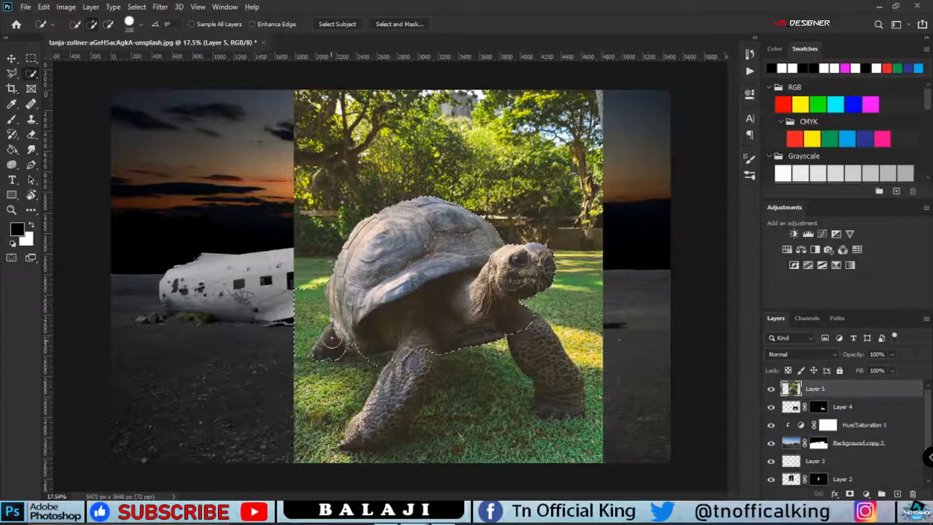
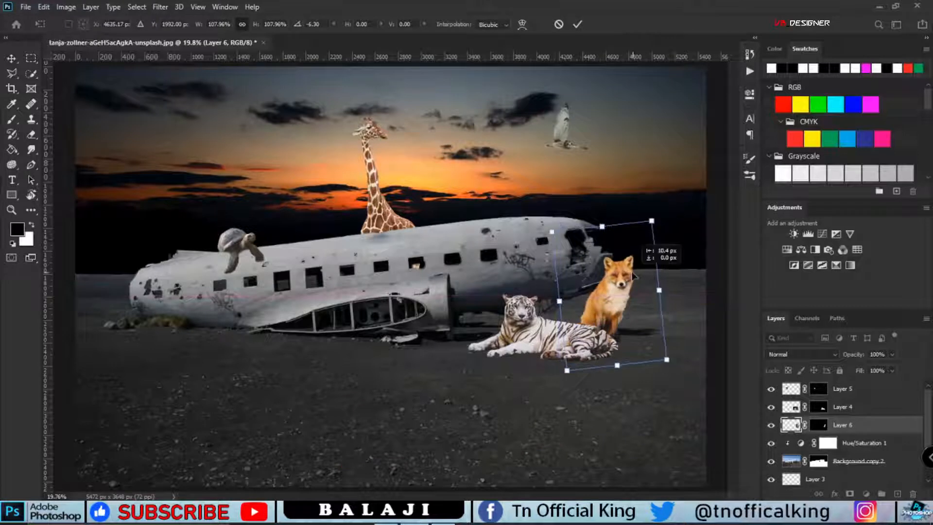
Apply the fox's transform with the fox seated behind the tiger, and select Background copy 2
{"action": "left_click", "coordinate": [577, 28]}
{"action": "left_click", "coordinate": [560, 423]}
{"action": "scroll", "coordinate": [561, 422], "scroll_direction": "up", "scroll_amount": 1}
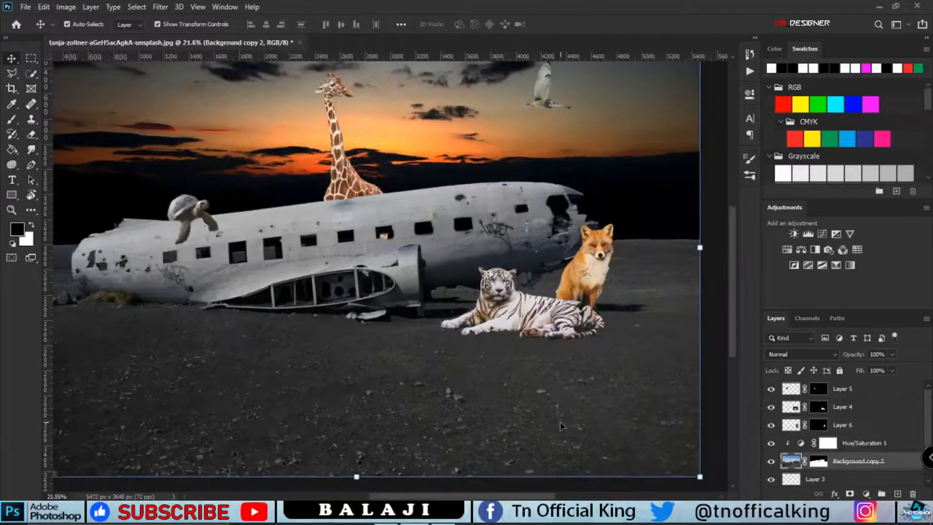
{"action": "scroll", "coordinate": [589, 421], "scroll_direction": "down", "scroll_amount": 3}
Add a Brightness/Contrast adjustment layer above the sky on Layer 1 and raise its brightness
{"action": "scroll", "coordinate": [894, 428], "scroll_direction": "down", "scroll_amount": 3}
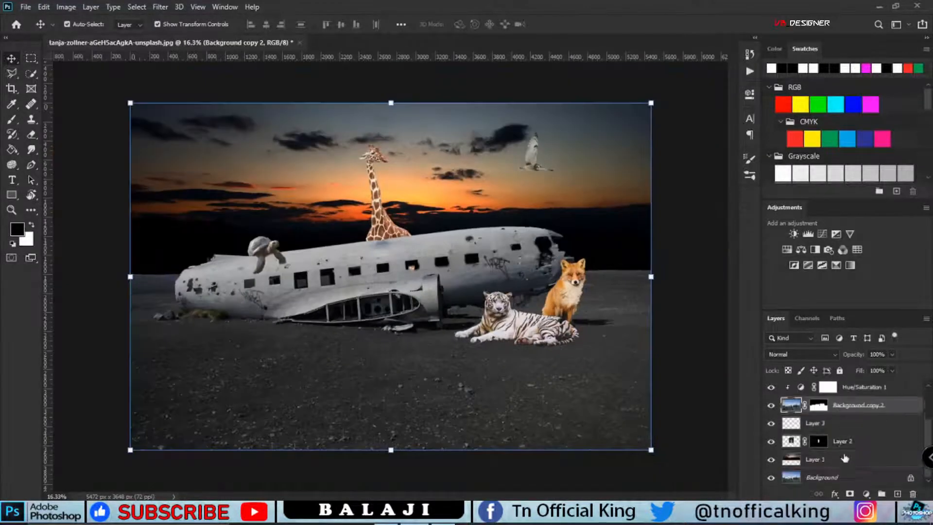
{"action": "left_click", "coordinate": [842, 460]}
{"action": "left_click", "coordinate": [866, 494]}
{"action": "left_click", "coordinate": [833, 326]}
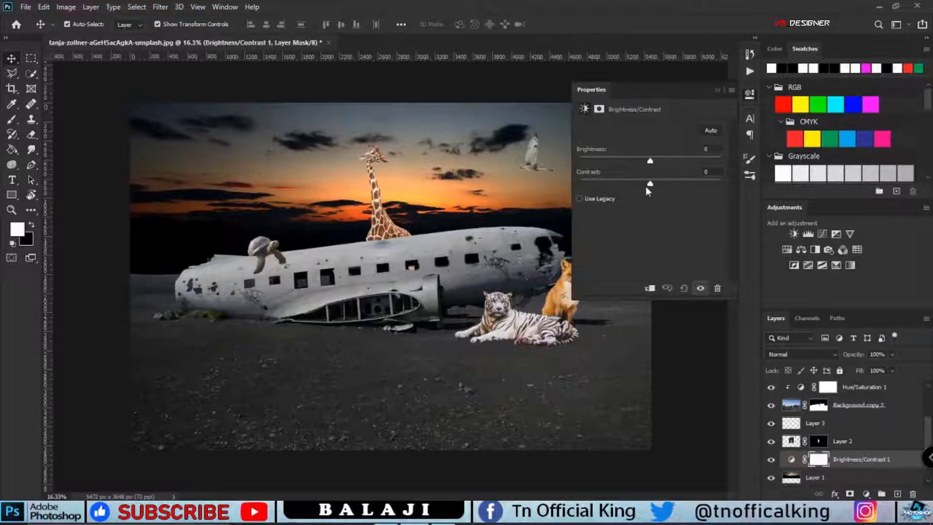
{"action": "left_click_drag", "start_coordinate": [650, 160], "coordinate": [668, 160]}
{"action": "left_click", "coordinate": [717, 90]}
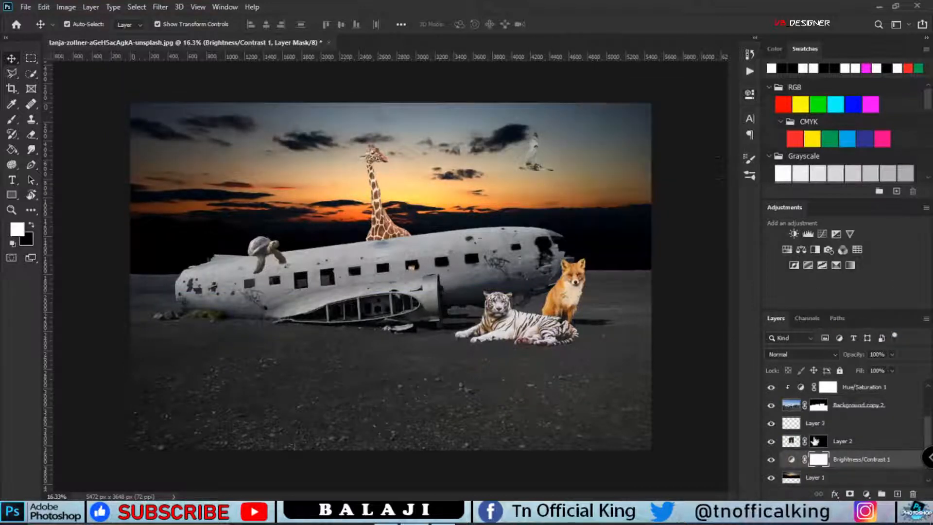
Add a Brightness/Contrast adjustment layer clipped to Background copy 2 and lower its brightness to darken the airplane and ground
{"action": "scroll", "coordinate": [827, 460], "scroll_direction": "down", "scroll_amount": 1}
{"action": "left_click", "coordinate": [854, 392]}
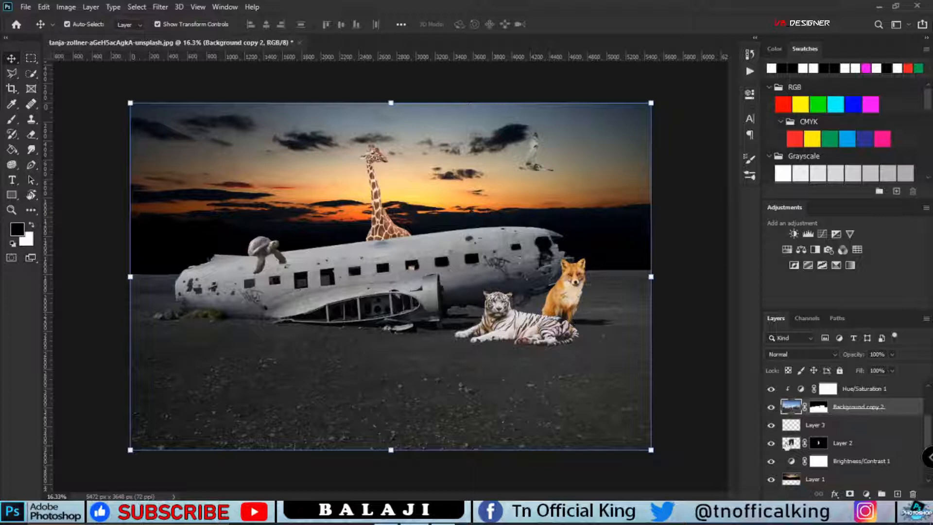
{"action": "left_click", "coordinate": [866, 494]}
{"action": "left_click", "coordinate": [832, 327]}
{"action": "left_click_drag", "start_coordinate": [649, 156], "coordinate": [611, 163]}
{"action": "left_click", "coordinate": [716, 91]}
Add a new empty layer and place it directly beneath the tiger's Layer 4
{"action": "scroll", "coordinate": [856, 434], "scroll_direction": "up", "scroll_amount": 3}
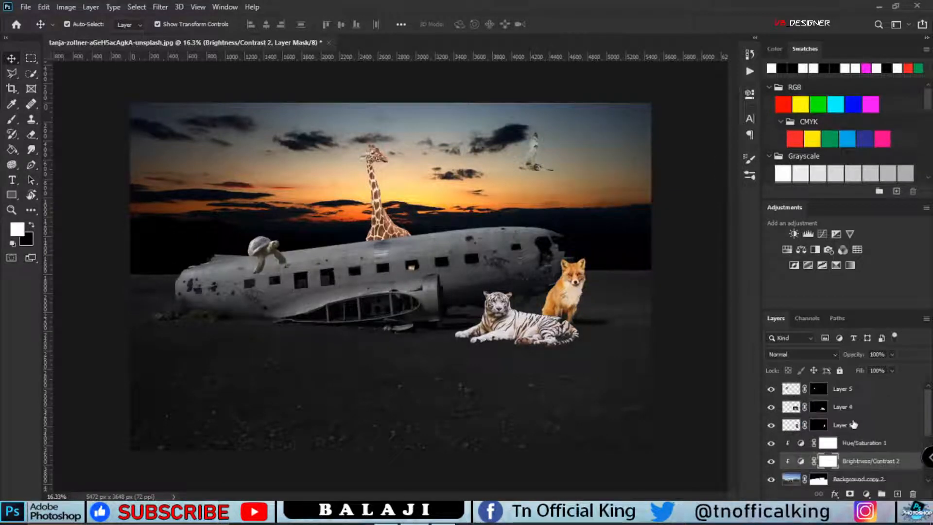
{"action": "left_click", "coordinate": [853, 424]}
{"action": "left_click", "coordinate": [850, 409]}
{"action": "left_click", "coordinate": [898, 494]}
{"action": "left_click_drag", "start_coordinate": [854, 409], "coordinate": [853, 432]}
Paint a soft black shadow beneath the tiger with the Brush tool and lower the shadow layer's opacity
{"action": "scroll", "coordinate": [443, 328], "scroll_direction": "up", "scroll_amount": 3}
{"action": "key", "text": "b"}
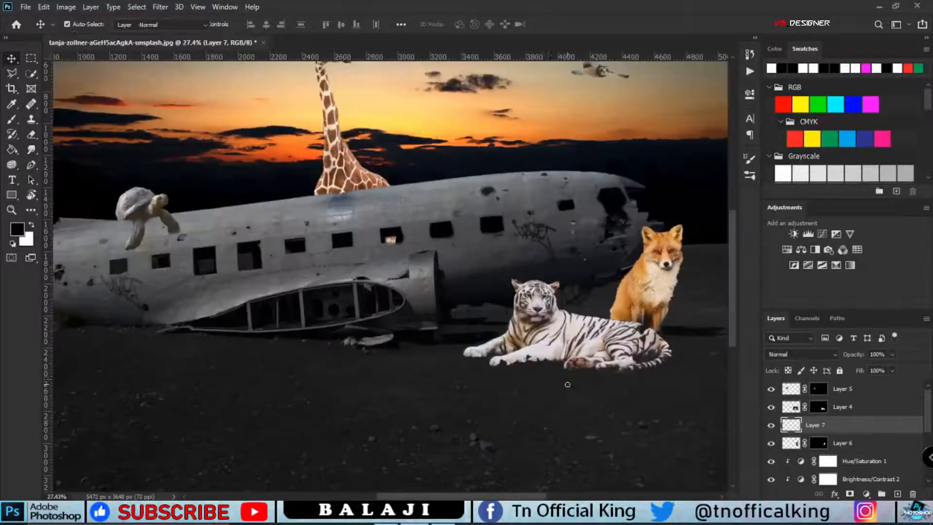
{"action": "scroll", "coordinate": [568, 383], "scroll_direction": "up", "scroll_amount": 4}
{"action": "key", "text": "bracketleft"}
{"action": "mouse_move", "coordinate": [288, 318]}
{"action": "left_mouse_down"}
{"action": "mouse_move", "coordinate": [392, 336]}
{"action": "mouse_move", "coordinate": [338, 393]}
{"action": "mouse_move", "coordinate": [344, 319]}
{"action": "mouse_move", "coordinate": [313, 419]}
{"action": "mouse_move", "coordinate": [455, 339]}
{"action": "mouse_move", "coordinate": [593, 337]}
{"action": "left_mouse_up"}
{"action": "scroll", "coordinate": [584, 362], "scroll_direction": "down", "scroll_amount": 5}
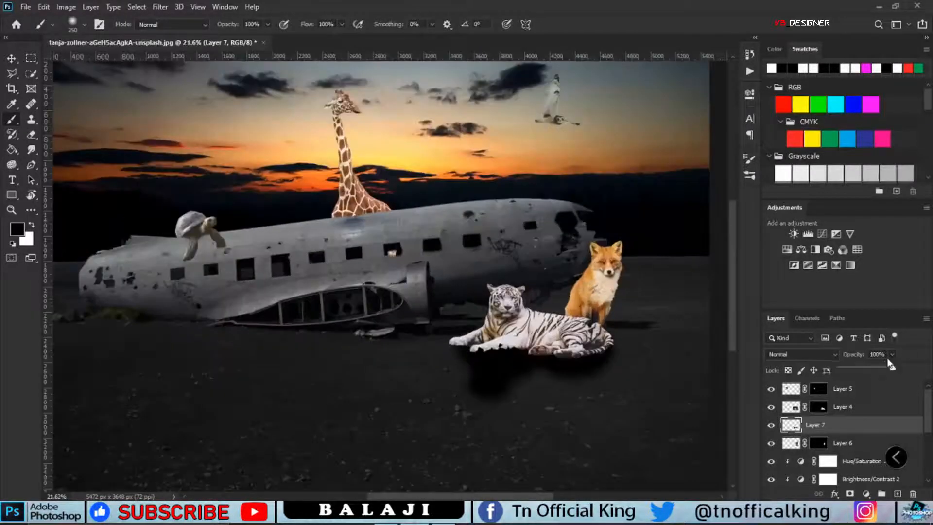
{"action": "left_click_drag", "start_coordinate": [890, 366], "coordinate": [861, 368]}
{"action": "scroll", "coordinate": [641, 315], "scroll_direction": "down", "scroll_amount": 2}
Add a new empty layer directly beneath the tortoise's Layer 5
{"action": "left_click", "coordinate": [849, 411]}
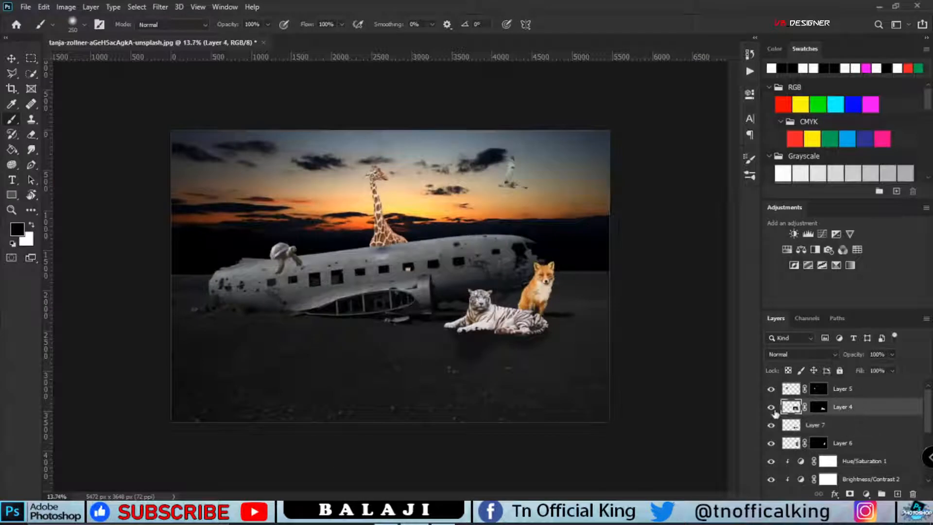
{"action": "left_click", "coordinate": [771, 389]}
{"action": "left_click", "coordinate": [855, 389]}
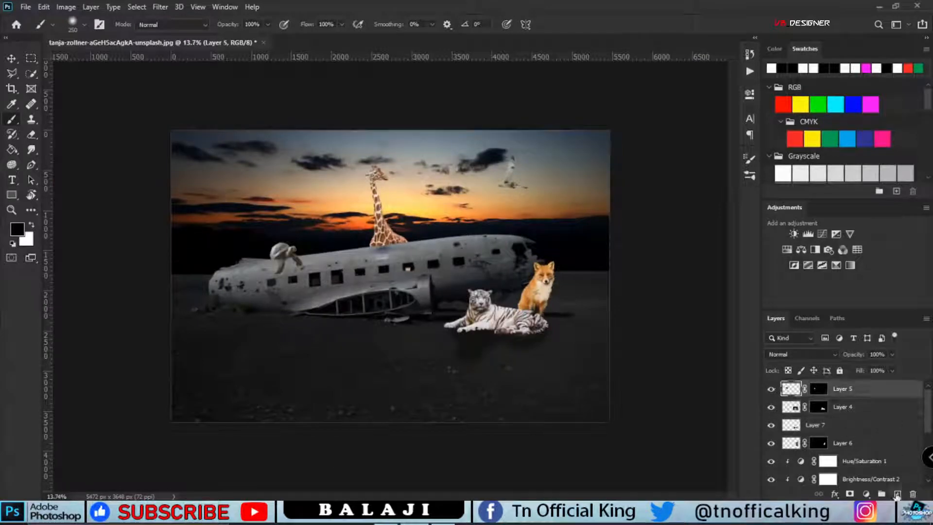
{"action": "left_click", "coordinate": [896, 494]}
{"action": "scroll", "coordinate": [272, 259], "scroll_direction": "up", "scroll_amount": 10}
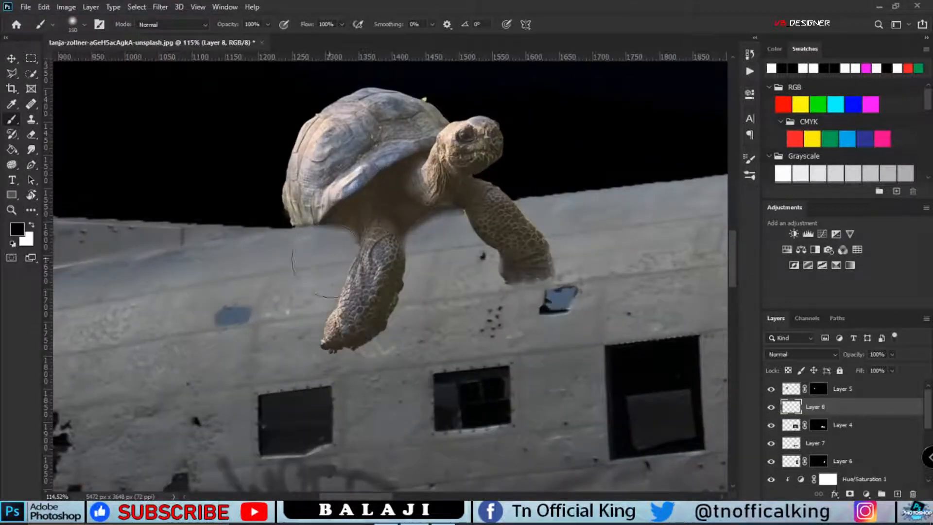
Paint a soft black shadow beneath the tortoise on the fuselage and lower the shadow layer's opacity to 60%
{"action": "mouse_move", "coordinate": [411, 309]}
{"action": "left_mouse_down"}
{"action": "mouse_move", "coordinate": [373, 349]}
{"action": "mouse_move", "coordinate": [429, 220]}
{"action": "mouse_move", "coordinate": [512, 278]}
{"action": "mouse_move", "coordinate": [435, 232]}
{"action": "mouse_move", "coordinate": [458, 383]}
{"action": "mouse_move", "coordinate": [442, 364]}
{"action": "mouse_move", "coordinate": [472, 282]}
{"action": "mouse_move", "coordinate": [488, 289]}
{"action": "mouse_move", "coordinate": [536, 243]}
{"action": "mouse_move", "coordinate": [381, 319]}
{"action": "mouse_move", "coordinate": [370, 225]}
{"action": "left_mouse_up"}
{"action": "scroll", "coordinate": [411, 250], "scroll_direction": "down", "scroll_amount": 9}
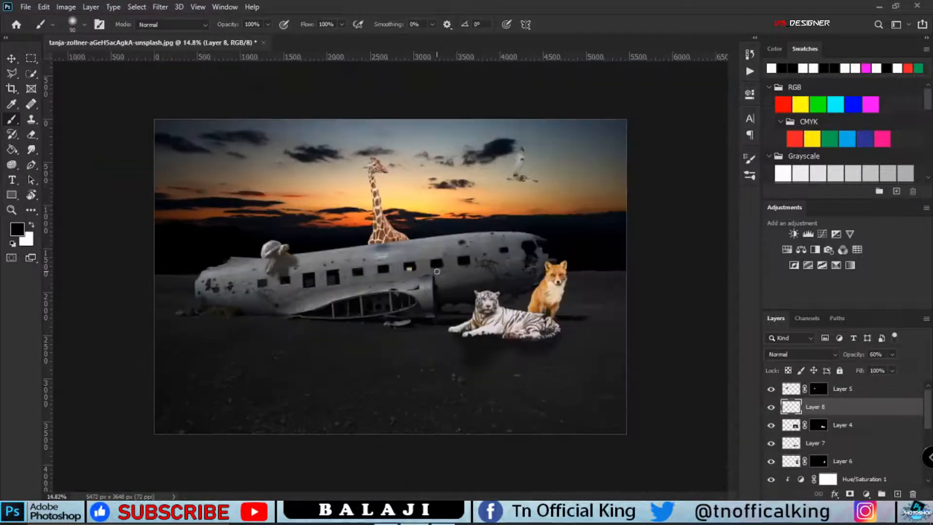
Add a new empty layer directly above Background copy 2 for the giraffe's shadow
{"action": "scroll", "coordinate": [837, 444], "scroll_direction": "down", "scroll_amount": 5}
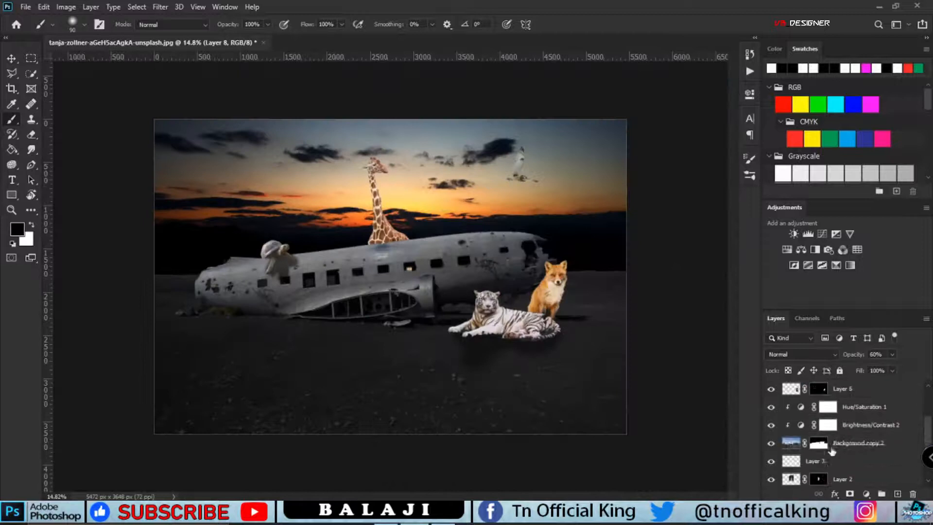
{"action": "left_click", "coordinate": [837, 444]}
{"action": "key", "text": "ctrl+shift+alt+n"}
{"action": "mouse_move", "coordinate": [838, 444]}
{"action": "left_mouse_down"}
{"action": "mouse_move", "coordinate": [854, 469]}
{"action": "mouse_move", "coordinate": [854, 432]}
{"action": "left_mouse_up"}
Try painting a soft black shadow along the giraffe's base with an enlarged brush, and undo the strokes
{"action": "scroll", "coordinate": [388, 242], "scroll_direction": "up", "scroll_amount": 8}
{"action": "key", "text": "bracketright"}
{"action": "key", "text": "bracketright"}
{"action": "key", "text": "bracketright"}
{"action": "scroll", "coordinate": [330, 253], "scroll_direction": "down", "scroll_amount": 4}
{"action": "left_click_drag", "start_coordinate": [326, 244], "coordinate": [391, 224]}
{"action": "key", "text": "ctrl+z"}
{"action": "key", "text": "ctrl+z"}
Move the new layer above Hue/Saturation 1 and paint a soft black shadow along the giraffe's base
{"action": "mouse_move", "coordinate": [829, 443]}
{"action": "left_mouse_down"}
{"action": "mouse_move", "coordinate": [844, 390]}
{"action": "mouse_move", "coordinate": [845, 397]}
{"action": "left_mouse_up"}
{"action": "mouse_move", "coordinate": [848, 407]}
{"action": "left_mouse_down"}
{"action": "mouse_move", "coordinate": [864, 370]}
{"action": "mouse_move", "coordinate": [852, 397]}
{"action": "left_mouse_up"}
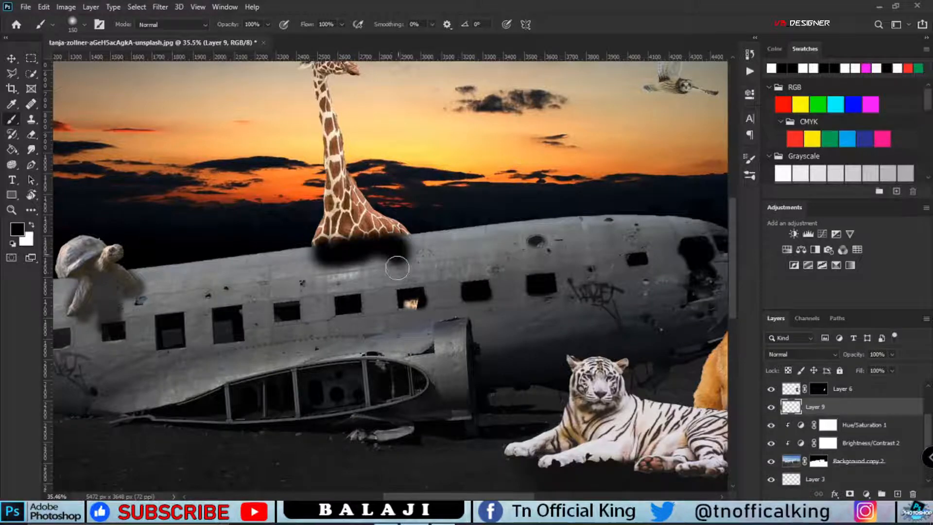
{"action": "scroll", "coordinate": [392, 272], "scroll_direction": "down", "scroll_amount": 4}
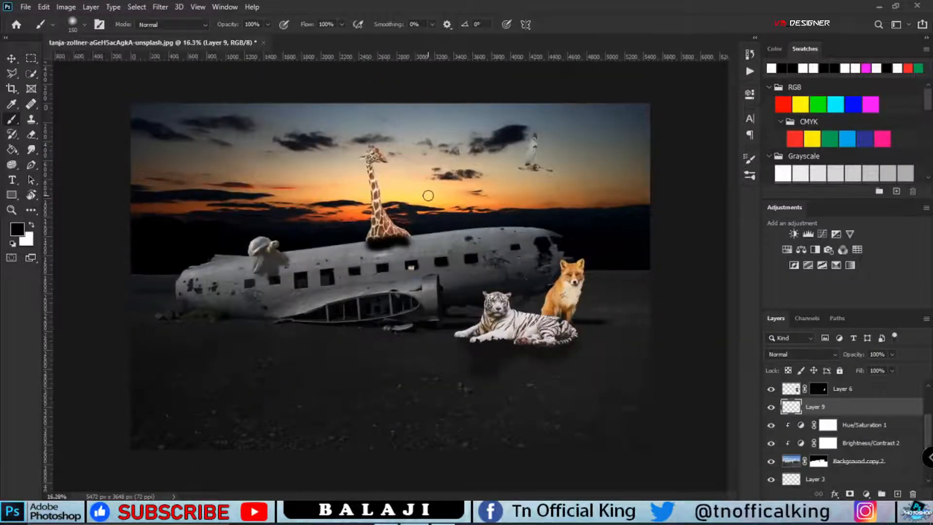
{"action": "scroll", "coordinate": [402, 211], "scroll_direction": "up", "scroll_amount": 4}
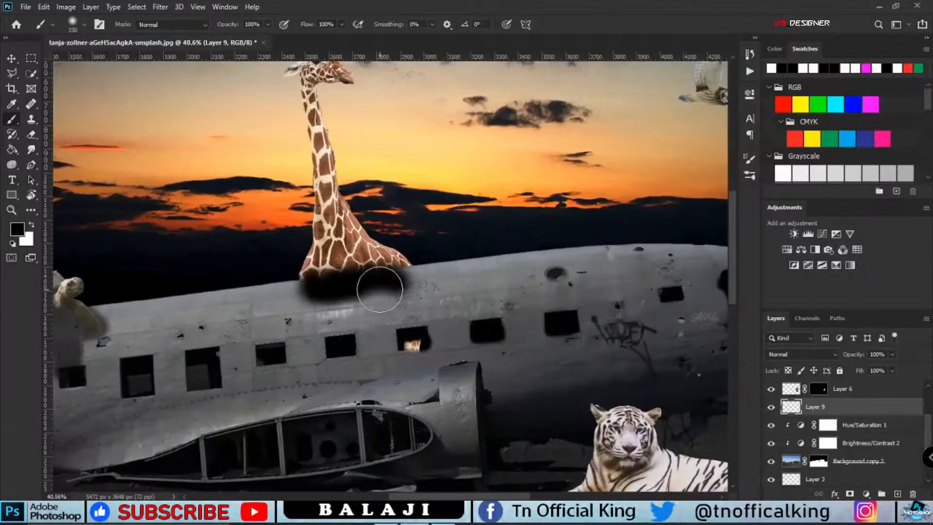
Extend the giraffe's shadow down the fuselage to the broken wing with smaller brushes and lower the layer's opacity to 60%
{"action": "key", "text": "["}
{"action": "mouse_move", "coordinate": [384, 291]}
{"action": "left_mouse_down"}
{"action": "mouse_move", "coordinate": [385, 314]}
{"action": "mouse_move", "coordinate": [327, 310]}
{"action": "mouse_move", "coordinate": [337, 345]}
{"action": "mouse_move", "coordinate": [369, 356]}
{"action": "mouse_move", "coordinate": [388, 294]}
{"action": "mouse_move", "coordinate": [361, 324]}
{"action": "mouse_move", "coordinate": [322, 303]}
{"action": "mouse_move", "coordinate": [397, 308]}
{"action": "mouse_move", "coordinate": [348, 352]}
{"action": "mouse_move", "coordinate": [369, 372]}
{"action": "left_mouse_up"}
{"action": "key", "text": "ctrl+z"}
{"action": "key", "text": "["}
{"action": "key", "text": "["}
{"action": "key", "text": "["}
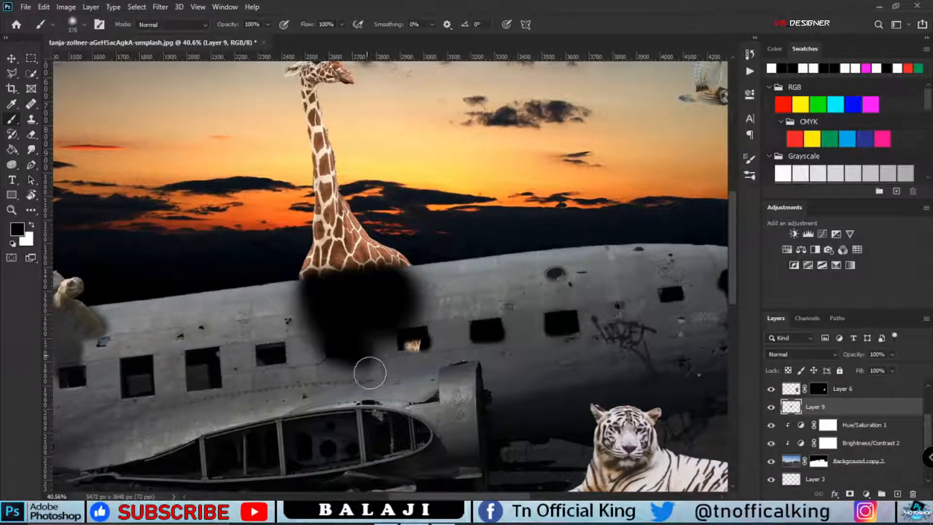
{"action": "left_click_drag", "start_coordinate": [384, 424], "coordinate": [363, 332]}
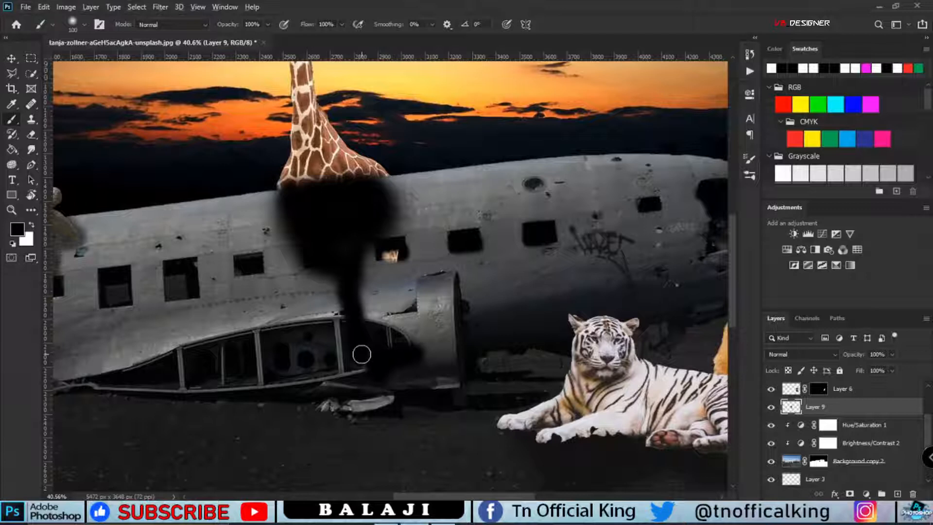
{"action": "key", "text": "ctrl+0"}
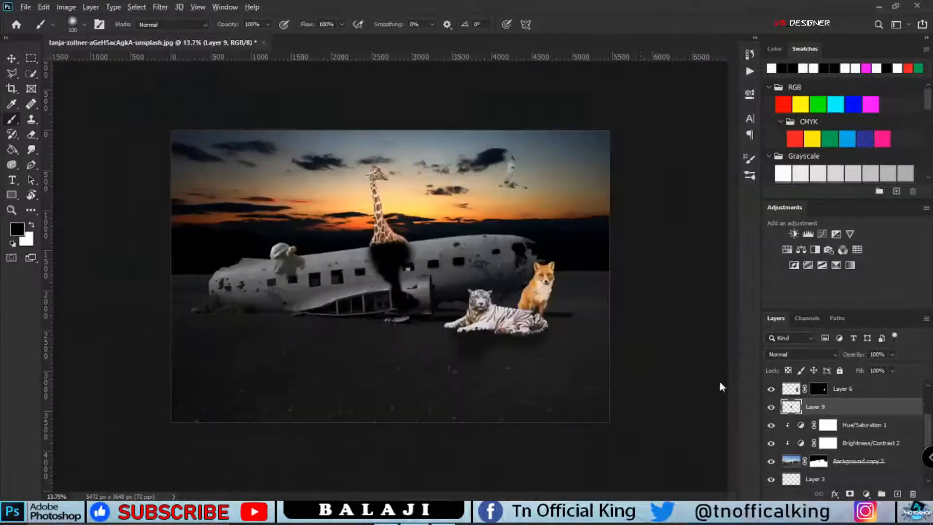
{"action": "left_click", "coordinate": [892, 354]}
{"action": "left_click", "coordinate": [870, 367]}
Paint a soft black ground shadow for the fox on a new layer beneath Layer 6 and lower that layer's opacity
{"action": "key", "text": "ctrl+shift+alt+n"}
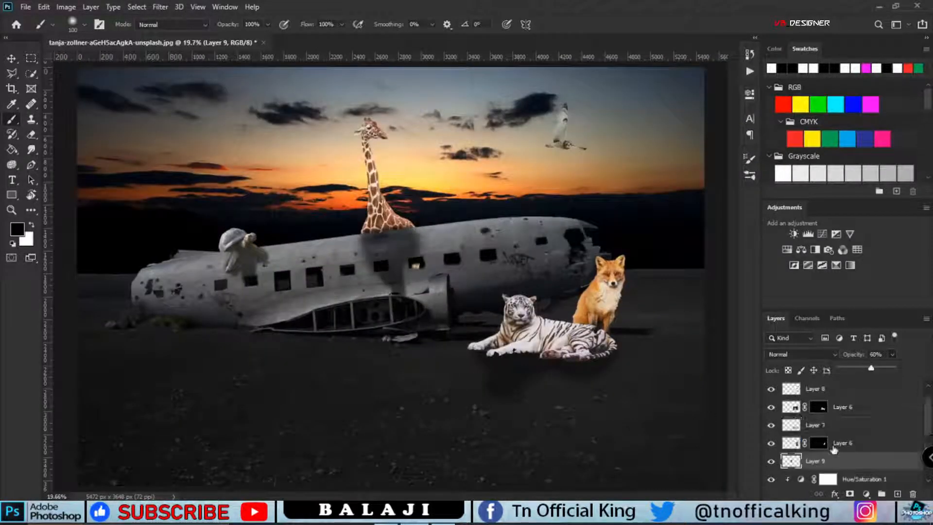
{"action": "left_click_drag", "start_coordinate": [864, 447], "coordinate": [849, 462]}
{"action": "scroll", "coordinate": [539, 335], "scroll_direction": "up", "scroll_amount": 5}
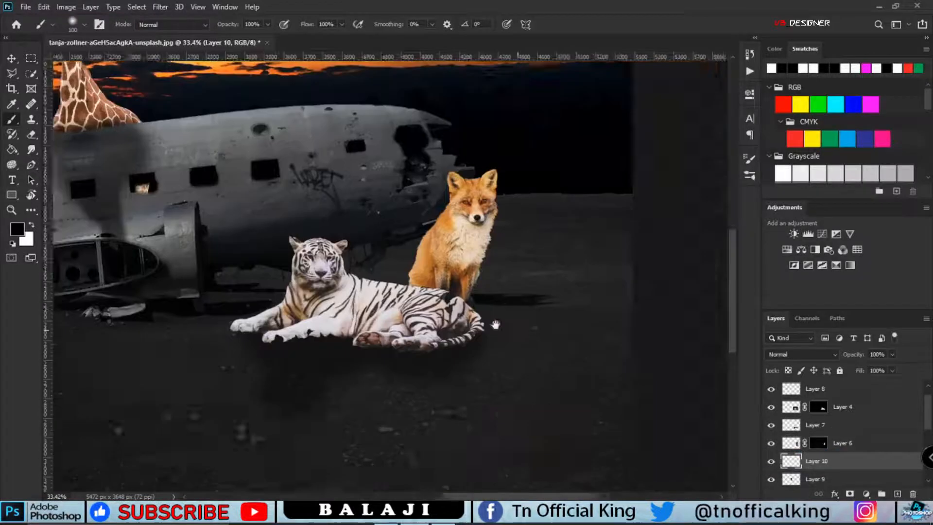
{"action": "mouse_move", "coordinate": [559, 301]}
{"action": "left_mouse_down"}
{"action": "mouse_move", "coordinate": [474, 333]}
{"action": "mouse_move", "coordinate": [510, 435]}
{"action": "mouse_move", "coordinate": [588, 385]}
{"action": "left_mouse_up"}
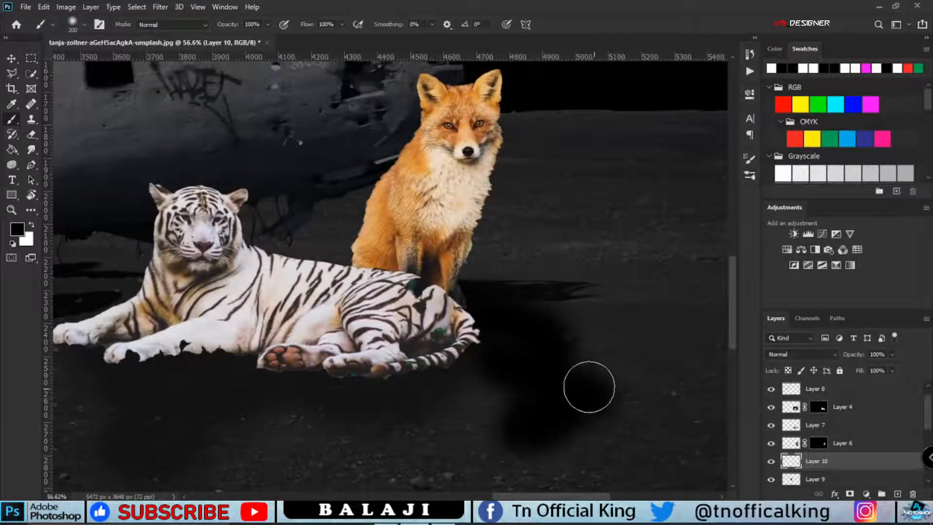
{"action": "scroll", "coordinate": [559, 379], "scroll_direction": "down", "scroll_amount": 5}
{"action": "left_click_drag", "start_coordinate": [870, 369], "coordinate": [864, 368]}
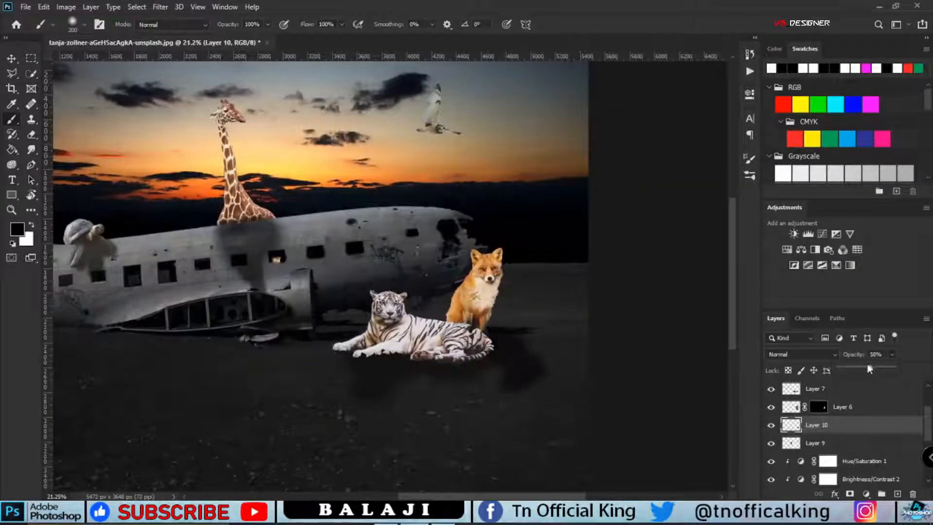
Add a Brightness/Contrast adjustment layer clipped to the giraffe's Layer 2 and lower its brightness
{"action": "scroll", "coordinate": [612, 354], "scroll_direction": "down", "scroll_amount": 1}
{"action": "scroll", "coordinate": [817, 438], "scroll_direction": "down", "scroll_amount": 4}
{"action": "left_click", "coordinate": [833, 463]}
{"action": "scroll", "coordinate": [837, 445], "scroll_direction": "up", "scroll_amount": 4}
{"action": "scroll", "coordinate": [838, 445], "scroll_direction": "down", "scroll_amount": 4}
{"action": "left_click", "coordinate": [866, 493]}
{"action": "left_click", "coordinate": [833, 323]}
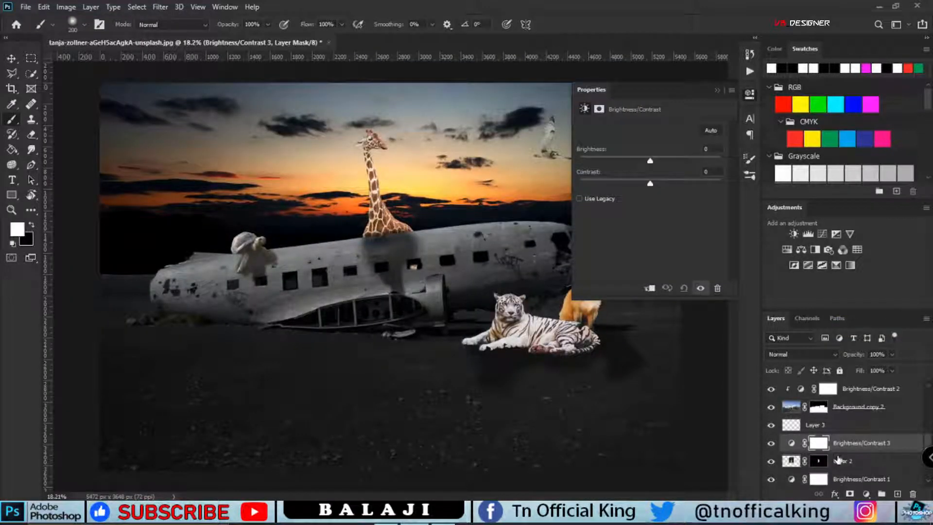
{"action": "left_click_drag", "start_coordinate": [660, 160], "coordinate": [582, 128]}
{"action": "left_click", "coordinate": [717, 90]}
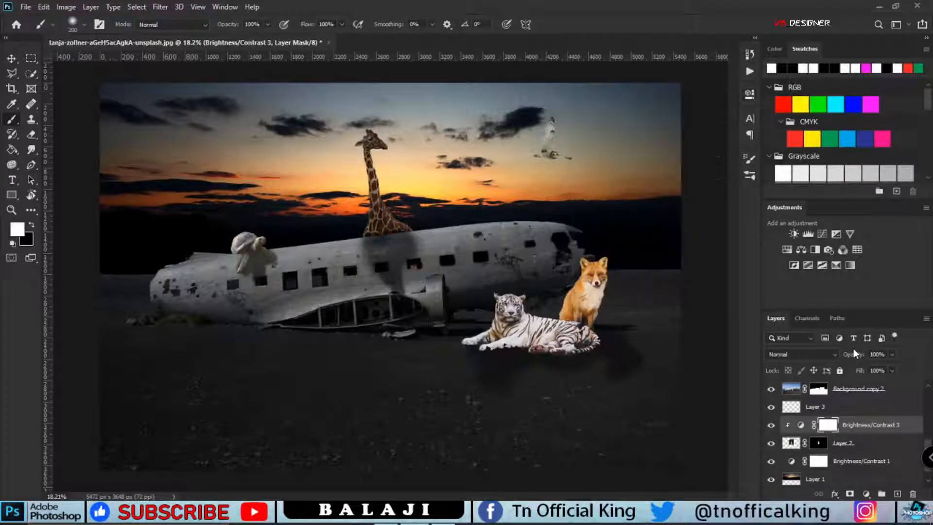
Invert the giraffe adjustment's mask and paint white over the head, neck and body to darken them selectively
{"action": "key", "text": "ctrl+i"}
{"action": "scroll", "coordinate": [386, 117], "scroll_direction": "up", "scroll_amount": 5}
{"action": "left_click_drag", "start_coordinate": [307, 198], "coordinate": [332, 194]}
{"action": "left_click_drag", "start_coordinate": [335, 260], "coordinate": [344, 170]}
{"action": "mouse_move", "coordinate": [345, 176]}
{"action": "left_mouse_down"}
{"action": "mouse_move", "coordinate": [315, 397]}
{"action": "mouse_move", "coordinate": [338, 330]}
{"action": "left_mouse_up"}
{"action": "mouse_move", "coordinate": [337, 335]}
{"action": "left_mouse_down"}
{"action": "mouse_move", "coordinate": [467, 354]}
{"action": "mouse_move", "coordinate": [377, 279]}
{"action": "left_mouse_up"}
{"action": "scroll", "coordinate": [338, 234], "scroll_direction": "down", "scroll_amount": 3}
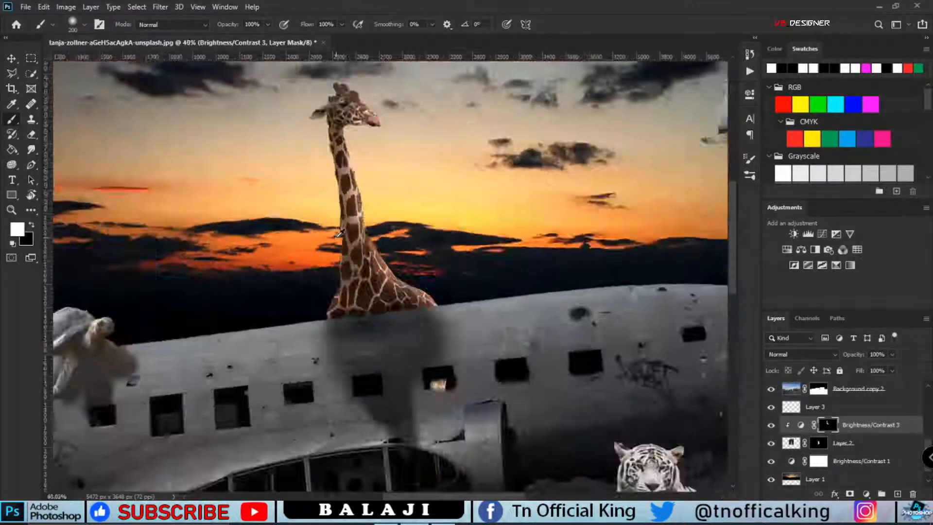
{"action": "scroll", "coordinate": [338, 233], "scroll_direction": "down", "scroll_amount": 3}
Add a Brightness/Contrast adjustment clipped to the tortoise's Layer 5 with brightness 119 and contrast 48
{"action": "scroll", "coordinate": [129, 291], "scroll_direction": "up", "scroll_amount": 5}
{"action": "scroll", "coordinate": [865, 431], "scroll_direction": "up", "scroll_amount": 2}
{"action": "scroll", "coordinate": [865, 431], "scroll_direction": "up", "scroll_amount": 2}
{"action": "left_click", "coordinate": [864, 423]}
{"action": "key", "text": "ctrl+0"}
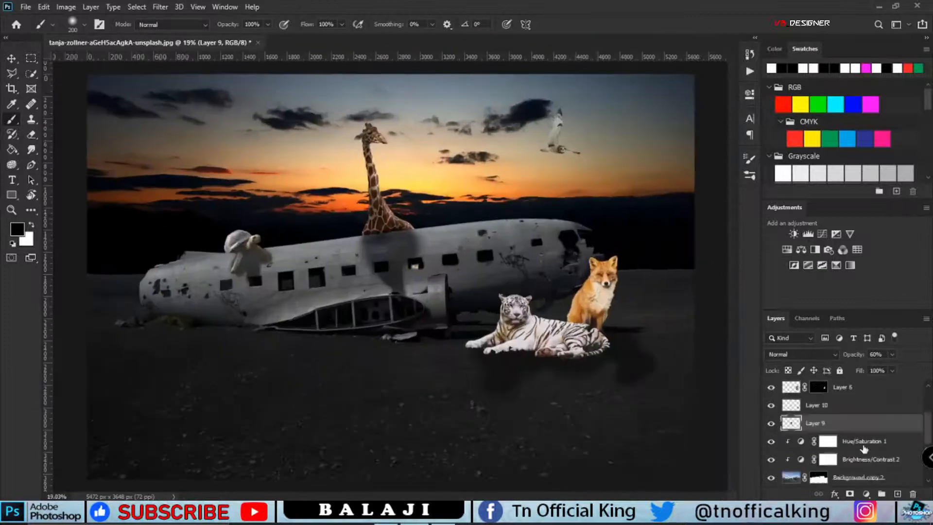
{"action": "scroll", "coordinate": [865, 448], "scroll_direction": "up", "scroll_amount": 2}
{"action": "left_click", "coordinate": [858, 426]}
{"action": "left_click", "coordinate": [791, 389]}
{"action": "left_click", "coordinate": [865, 492]}
{"action": "left_click", "coordinate": [854, 321]}
{"action": "left_click_drag", "start_coordinate": [651, 161], "coordinate": [686, 161]}
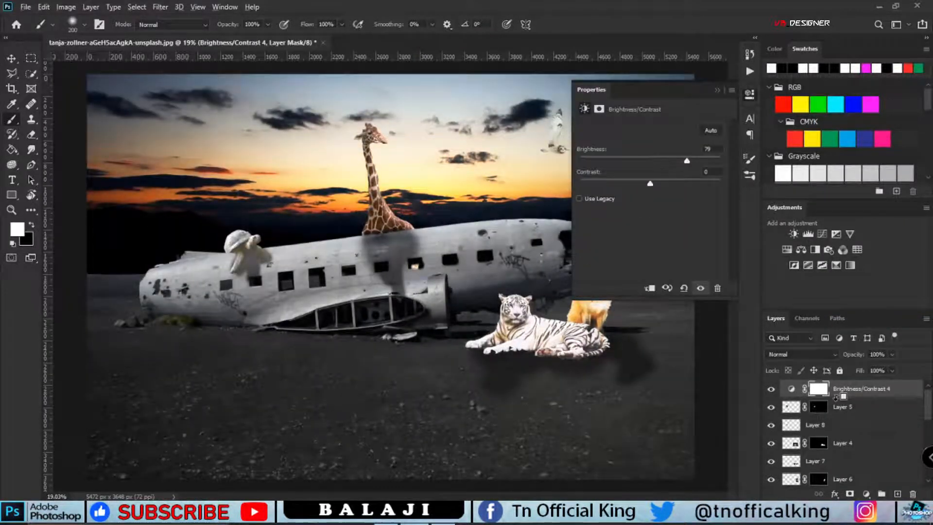
{"action": "left_click", "coordinate": [836, 397], "text": "alt"}
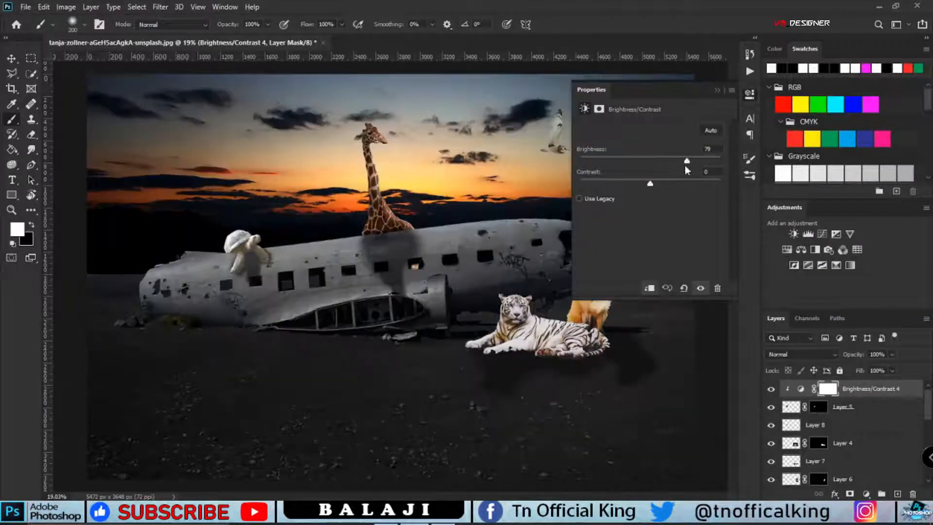
{"action": "left_click", "coordinate": [716, 91]}
Invert the tortoise adjustment's mask and paint white along the shell and front of the body as highlights
{"action": "key", "text": "ctrl+i"}
{"action": "scroll", "coordinate": [245, 251], "scroll_direction": "up", "scroll_amount": 10}
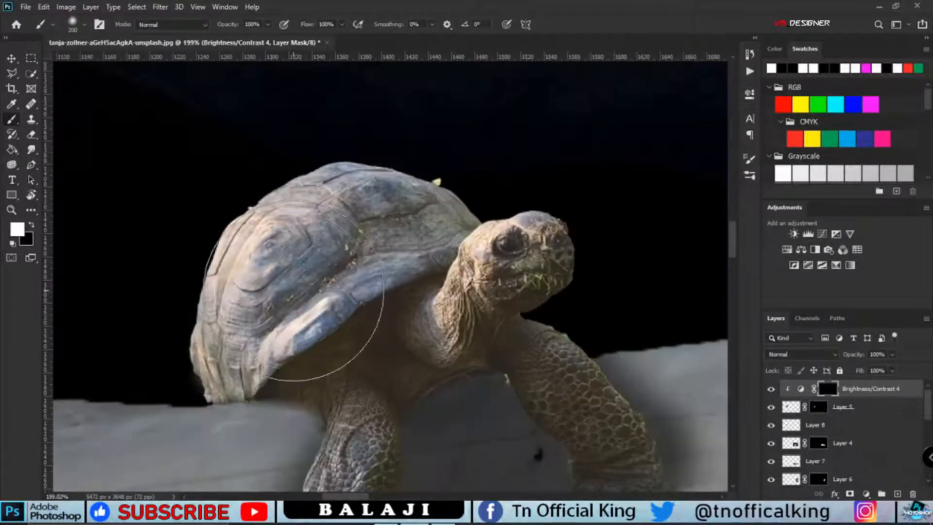
{"action": "mouse_move", "coordinate": [282, 187]}
{"action": "left_mouse_down"}
{"action": "mouse_move", "coordinate": [524, 232]}
{"action": "mouse_move", "coordinate": [290, 213]}
{"action": "mouse_move", "coordinate": [227, 259]}
{"action": "left_mouse_up"}
{"action": "scroll", "coordinate": [226, 302], "scroll_direction": "down", "scroll_amount": 6}
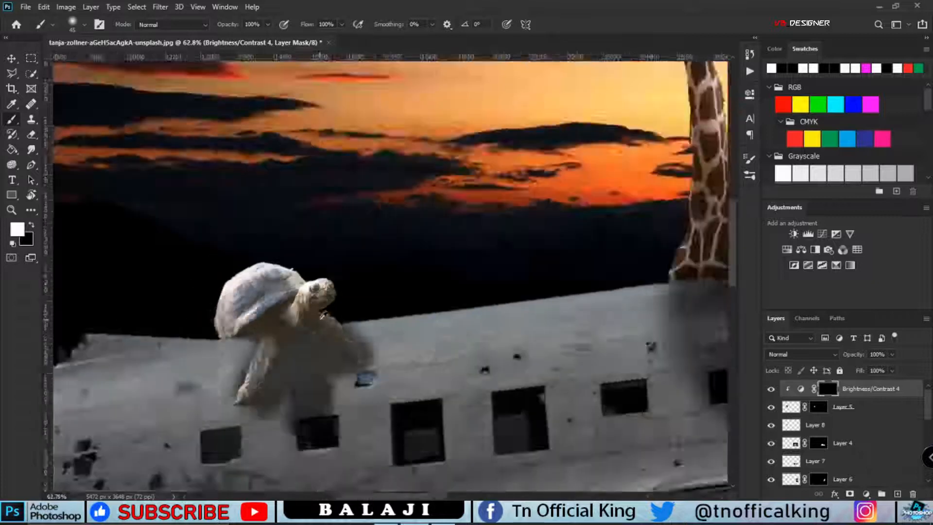
{"action": "scroll", "coordinate": [308, 303], "scroll_direction": "up", "scroll_amount": 7}
{"action": "left_click_drag", "start_coordinate": [350, 275], "coordinate": [389, 332]}
{"action": "scroll", "coordinate": [389, 333], "scroll_direction": "down", "scroll_amount": 10}
{"action": "scroll", "coordinate": [589, 358], "scroll_direction": "up", "scroll_amount": 2}
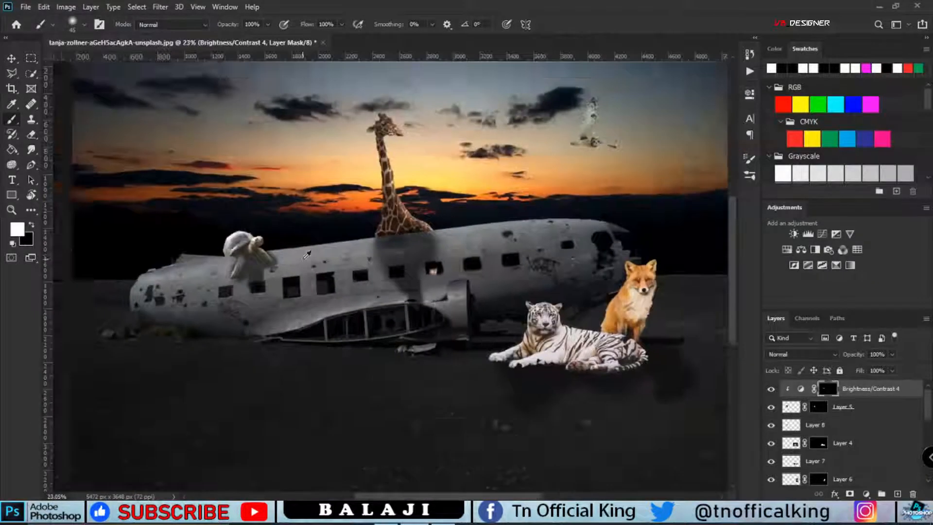
{"action": "scroll", "coordinate": [590, 358], "scroll_direction": "down", "scroll_amount": 2}
Add a Brightness/Contrast adjustment clipped to the tiger's Layer 4, lower its brightness to about -86, and invert its mask
{"action": "left_click", "coordinate": [842, 451]}
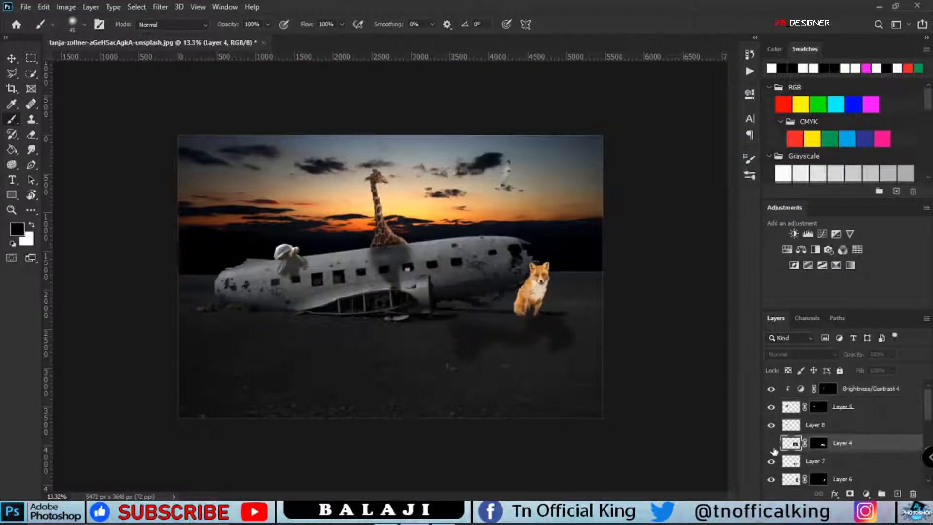
{"action": "left_click", "coordinate": [866, 493]}
{"action": "left_click", "coordinate": [855, 318]}
{"action": "left_click_drag", "start_coordinate": [650, 161], "coordinate": [612, 159]}
{"action": "left_click", "coordinate": [844, 450], "text": "alt"}
{"action": "left_click", "coordinate": [576, 206]}
{"action": "left_click", "coordinate": [565, 187]}
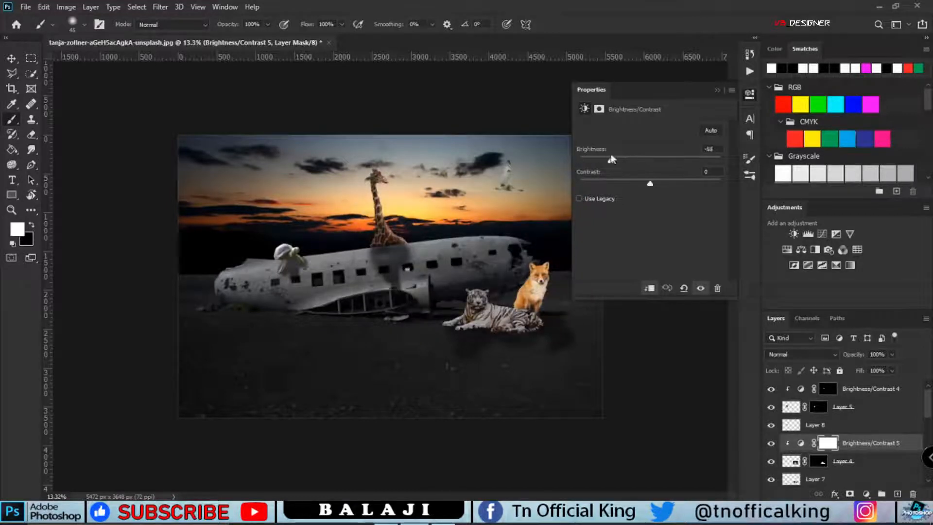
{"action": "left_click", "coordinate": [717, 90]}
{"action": "key", "text": "ctrl+i"}
Brighten the tiger's Layer 4 with Levels, setting the midtone input to 1.45
{"action": "scroll", "coordinate": [458, 310], "scroll_direction": "up", "scroll_amount": 16}
{"action": "left_click", "coordinate": [852, 465]}
{"action": "scroll", "coordinate": [497, 392], "scroll_direction": "down", "scroll_amount": 1}
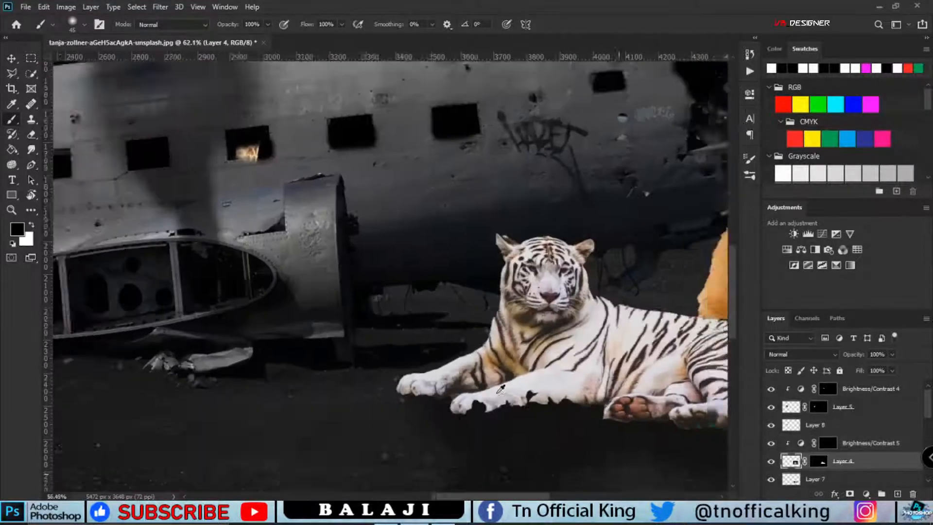
{"action": "key", "text": "ctrl+0"}
{"action": "key", "text": "ctrl+l"}
{"action": "left_click_drag", "start_coordinate": [761, 203], "coordinate": [746, 204]}
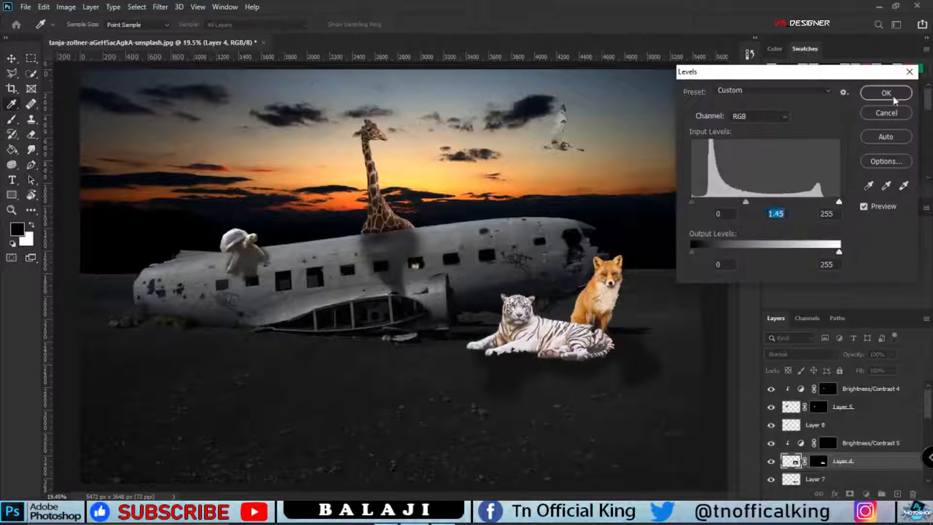
{"action": "left_click", "coordinate": [893, 99]}
Paint white on the Brightness/Contrast 5 mask across the tiger's body with a progressively larger soft brush
{"action": "scroll", "coordinate": [547, 314], "scroll_direction": "up", "scroll_amount": 12}
{"action": "left_click_drag", "start_coordinate": [548, 315], "coordinate": [458, 266]}
{"action": "left_click", "coordinate": [828, 427]}
{"action": "left_click", "coordinate": [828, 442]}
{"action": "left_click_drag", "start_coordinate": [288, 340], "coordinate": [388, 337]}
{"action": "key", "text": "bracketright"}
{"action": "key", "text": "bracketright"}
{"action": "key", "text": "bracketright"}
{"action": "key", "text": "bracketright"}
{"action": "key", "text": "bracketright"}
{"action": "key", "text": "bracketright"}
{"action": "key", "text": "bracketright"}
{"action": "key", "text": "bracketright"}
{"action": "key", "text": "bracketright"}
{"action": "key", "text": "bracketright"}
{"action": "mouse_move", "coordinate": [231, 358]}
{"action": "left_mouse_down"}
{"action": "mouse_move", "coordinate": [614, 323]}
{"action": "mouse_move", "coordinate": [379, 311]}
{"action": "mouse_move", "coordinate": [430, 282]}
{"action": "left_mouse_up"}
{"action": "key", "text": "bracketright"}
{"action": "scroll", "coordinate": [555, 325], "scroll_direction": "down", "scroll_amount": 12}
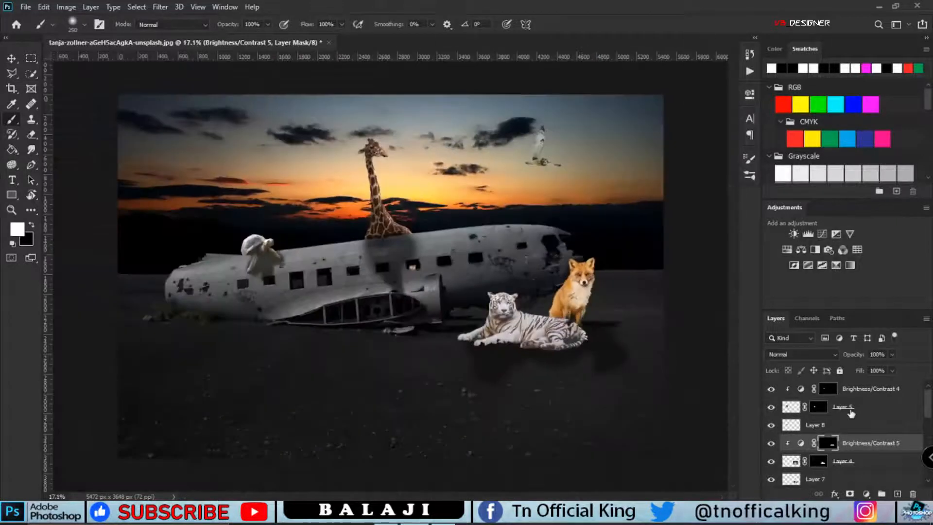
Fine-tune the Brightness/Contrast 5 settings that shade the tiger
{"action": "left_click", "coordinate": [792, 409]}
{"action": "double_click", "coordinate": [793, 391]}
{"action": "key", "text": "x"}
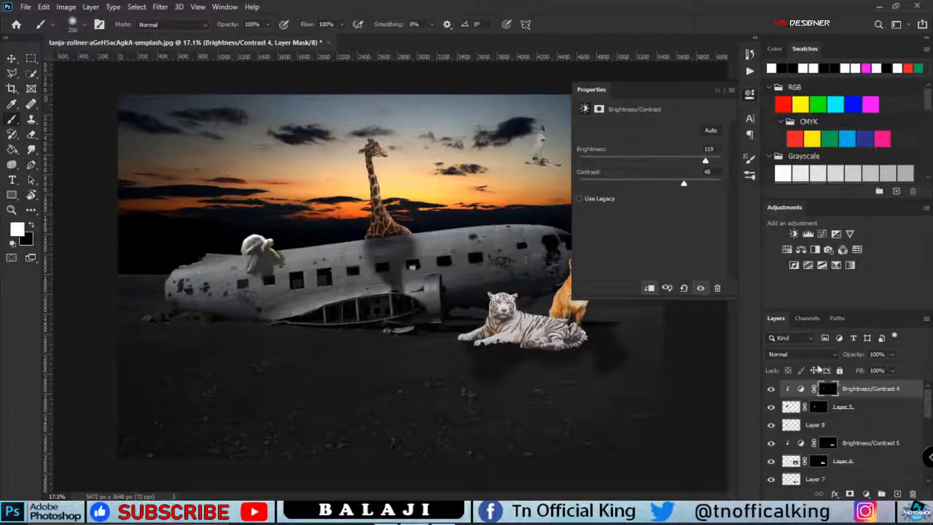
{"action": "left_click", "coordinate": [871, 448]}
{"action": "mouse_move", "coordinate": [640, 165]}
{"action": "left_mouse_down"}
{"action": "mouse_move", "coordinate": [606, 169]}
{"action": "mouse_move", "coordinate": [623, 171]}
{"action": "left_mouse_up"}
{"action": "left_click", "coordinate": [717, 90]}
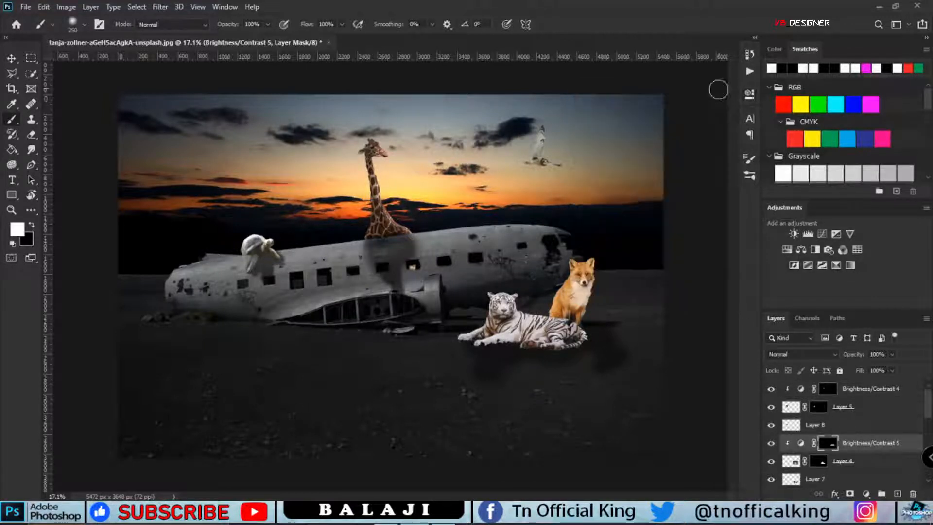
{"action": "scroll", "coordinate": [599, 312], "scroll_direction": "down", "scroll_amount": 1}
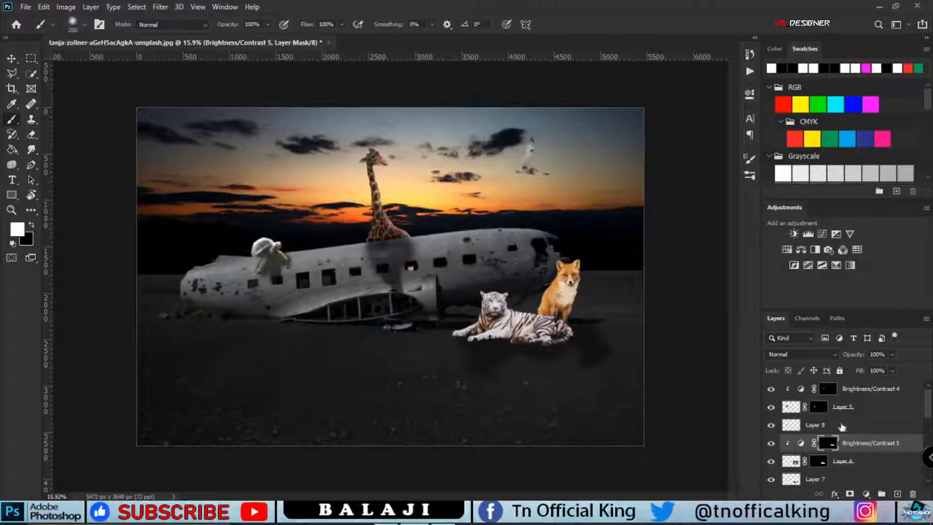
Add a Brightness/Contrast adjustment layer directly above the fox's Layer 6 and clip it to that layer
{"action": "scroll", "coordinate": [773, 424], "scroll_direction": "down", "scroll_amount": 3}
{"action": "left_click", "coordinate": [867, 428]}
{"action": "left_click", "coordinate": [866, 493]}
{"action": "left_click", "coordinate": [865, 323]}
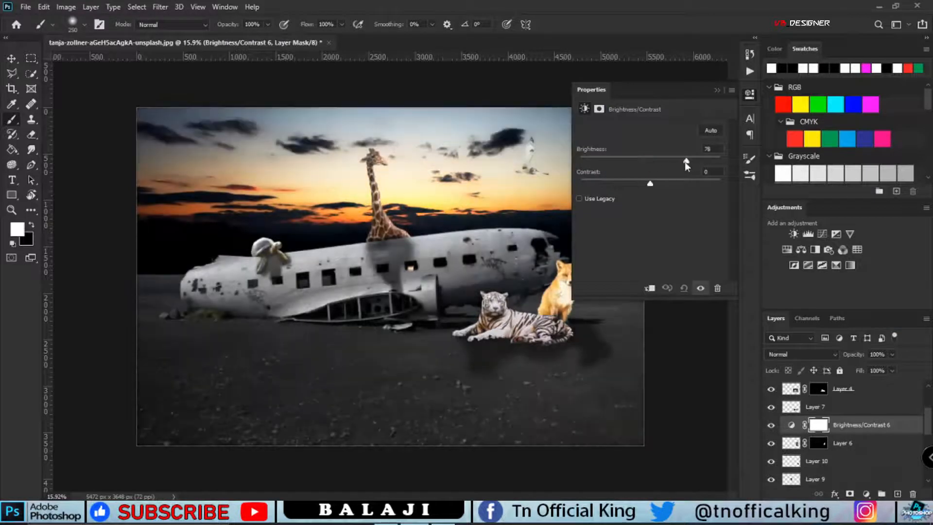
{"action": "left_click", "coordinate": [816, 442]}
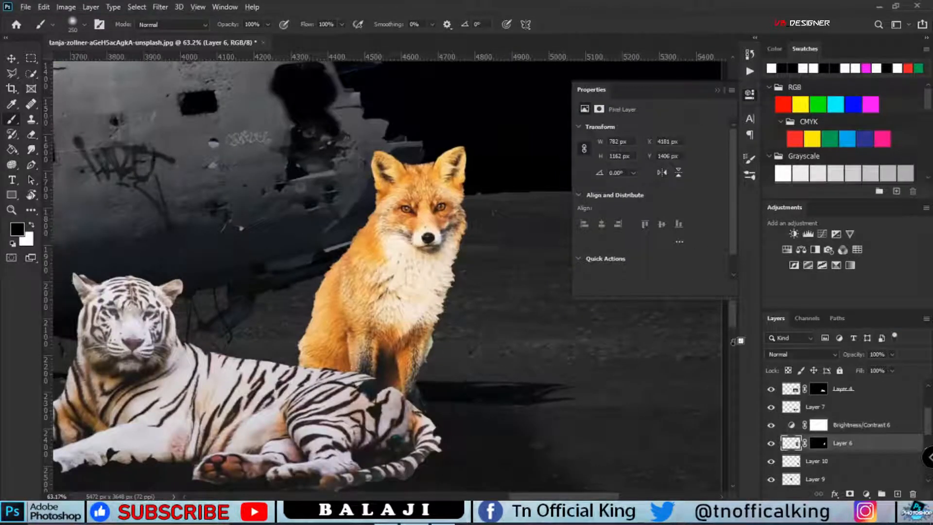
{"action": "key", "text": "ctrl+alt+g"}
{"action": "key", "text": "ctrl+z"}
{"action": "left_click", "coordinate": [846, 426]}
{"action": "key", "text": "ctrl+alt+g"}
Lower the brightness of the fox's clipped adjustment to about -129
{"action": "left_click_drag", "start_coordinate": [663, 161], "coordinate": [669, 161]}
{"action": "left_click_drag", "start_coordinate": [669, 165], "coordinate": [646, 162]}
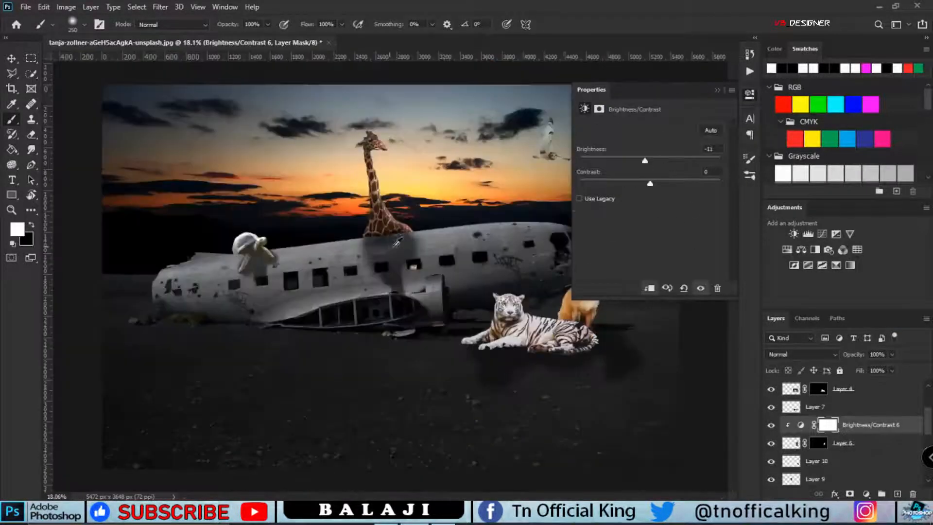
{"action": "scroll", "coordinate": [539, 297], "scroll_direction": "down", "scroll_amount": 3}
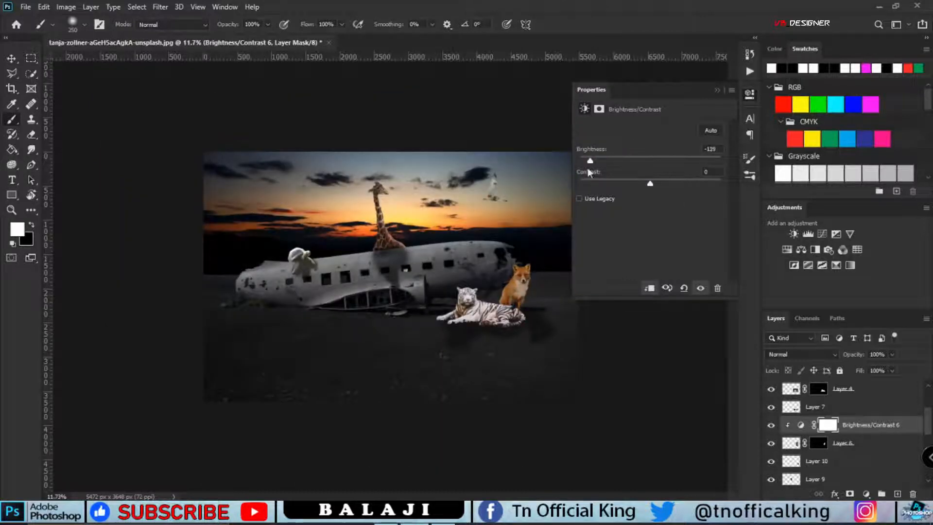
{"action": "left_click", "coordinate": [717, 91]}
Paint black on the fox adjustment's mask to restore the light on part of its body
{"action": "scroll", "coordinate": [520, 282], "scroll_direction": "up", "scroll_amount": 10}
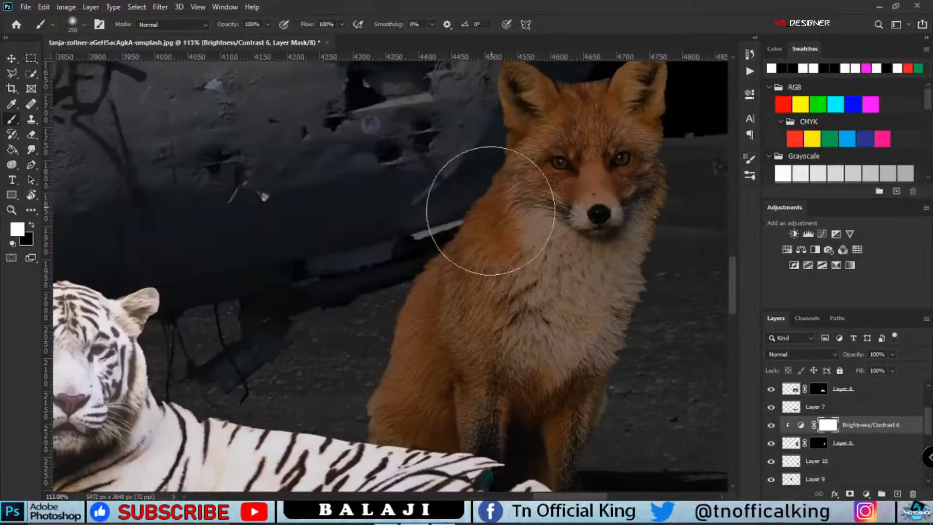
{"action": "scroll", "coordinate": [302, 333], "scroll_direction": "down", "scroll_amount": 3}
{"action": "scroll", "coordinate": [485, 129], "scroll_direction": "down", "scroll_amount": 8}
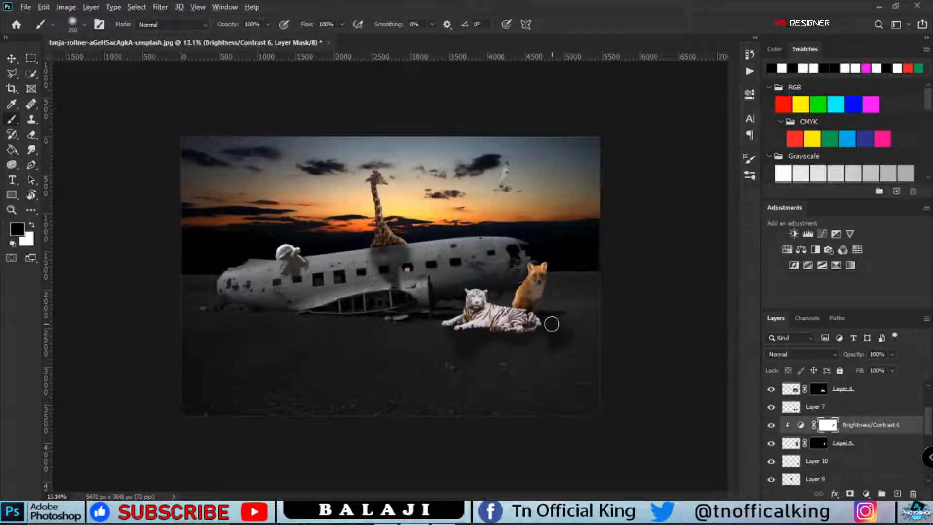
Raise the brightness of the Brightness/Contrast 2 adjustment clipped to the plane and ground layer, Background copy 2
{"action": "scroll", "coordinate": [824, 443], "scroll_direction": "down", "scroll_amount": 5}
{"action": "left_click", "coordinate": [840, 459]}
{"action": "scroll", "coordinate": [845, 437], "scroll_direction": "up", "scroll_amount": 2}
{"action": "left_click", "coordinate": [852, 408]}
{"action": "scroll", "coordinate": [853, 408], "scroll_direction": "up", "scroll_amount": 1}
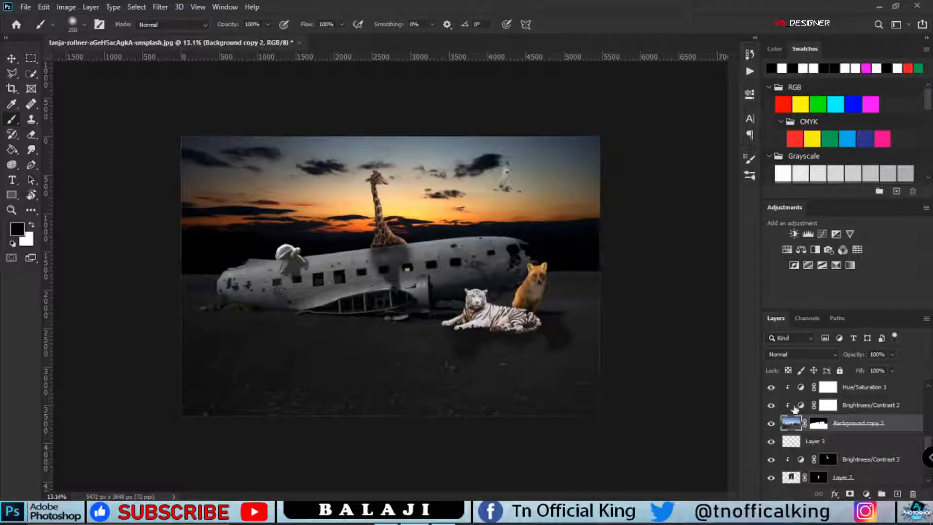
{"action": "double_click", "coordinate": [794, 408]}
{"action": "left_click_drag", "start_coordinate": [610, 162], "coordinate": [670, 183]}
{"action": "left_click", "coordinate": [717, 90]}
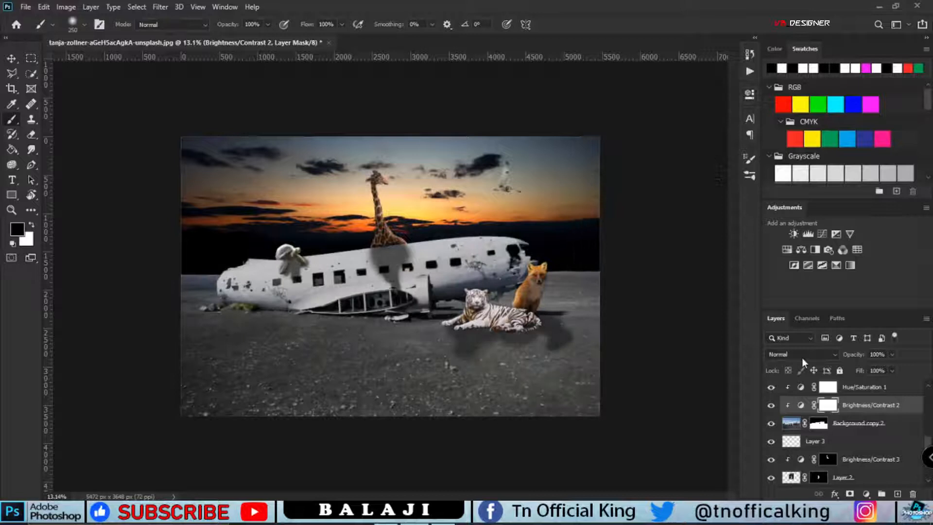
Invert the Brightness/Contrast 2 mask and paint white along the upper edge of the fuselage to limit the adjustment to it
{"action": "key", "text": "ctrl+i"}
{"action": "scroll", "coordinate": [291, 263], "scroll_direction": "up", "scroll_amount": 5}
{"action": "left_click", "coordinate": [31, 227]}
{"action": "left_click_drag", "start_coordinate": [110, 318], "coordinate": [506, 255]}
{"action": "mouse_move", "coordinate": [515, 246]}
{"action": "left_mouse_down"}
{"action": "mouse_move", "coordinate": [402, 285]}
{"action": "mouse_move", "coordinate": [195, 313]}
{"action": "left_mouse_up"}
{"action": "left_click_drag", "start_coordinate": [364, 306], "coordinate": [665, 305]}
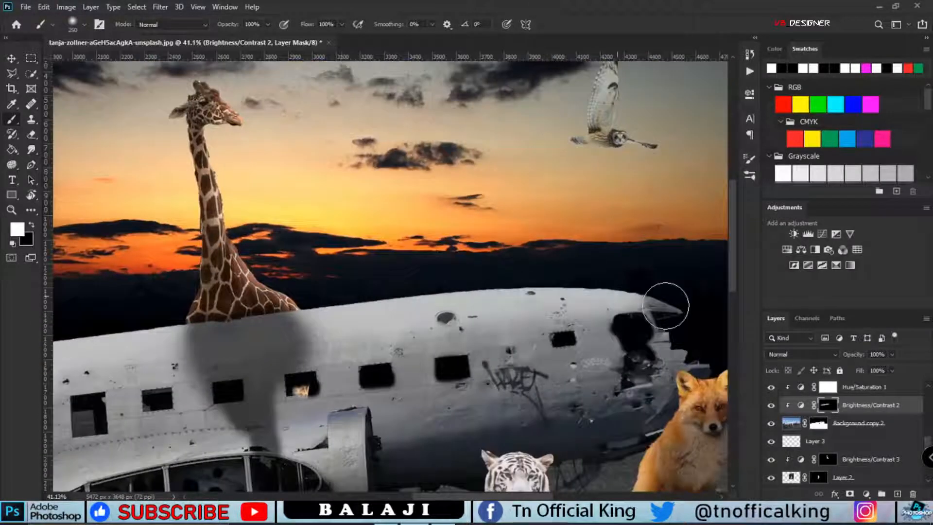
Set the brightness of the plane's Brightness/Contrast 2 adjustment to -150 to shade the top of the fuselage
{"action": "scroll", "coordinate": [665, 306], "scroll_direction": "down", "scroll_amount": 6}
{"action": "scroll", "coordinate": [665, 305], "scroll_direction": "up", "scroll_amount": 2}
{"action": "double_click", "coordinate": [802, 406]}
{"action": "left_click_drag", "start_coordinate": [703, 161], "coordinate": [563, 157]}
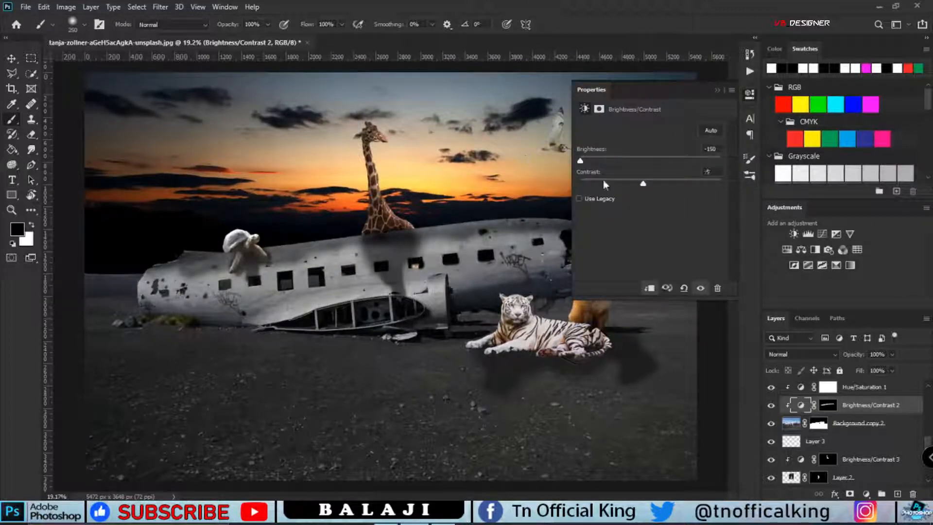
{"action": "left_click", "coordinate": [717, 90]}
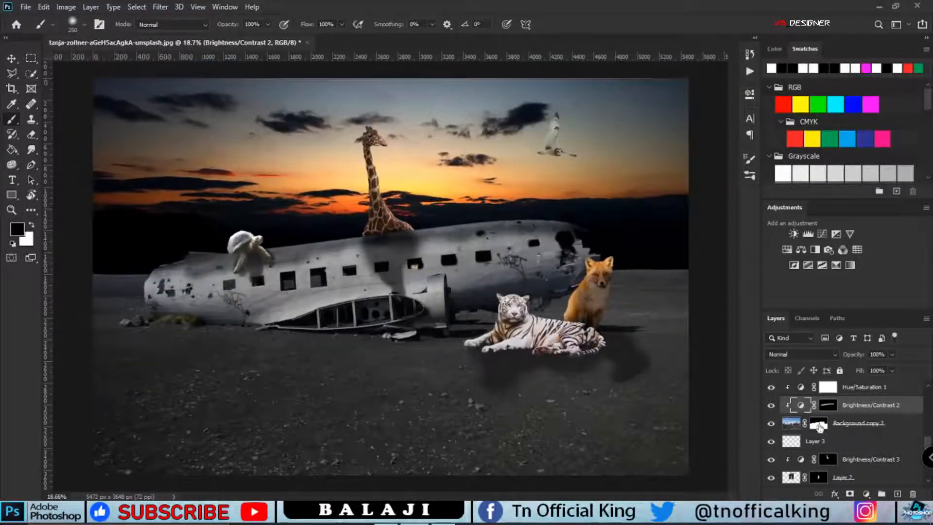
{"action": "left_click", "coordinate": [865, 494]}
{"action": "left_click", "coordinate": [880, 388]}
{"action": "left_click", "coordinate": [717, 90]}
{"action": "key", "text": "ctrl+z"}
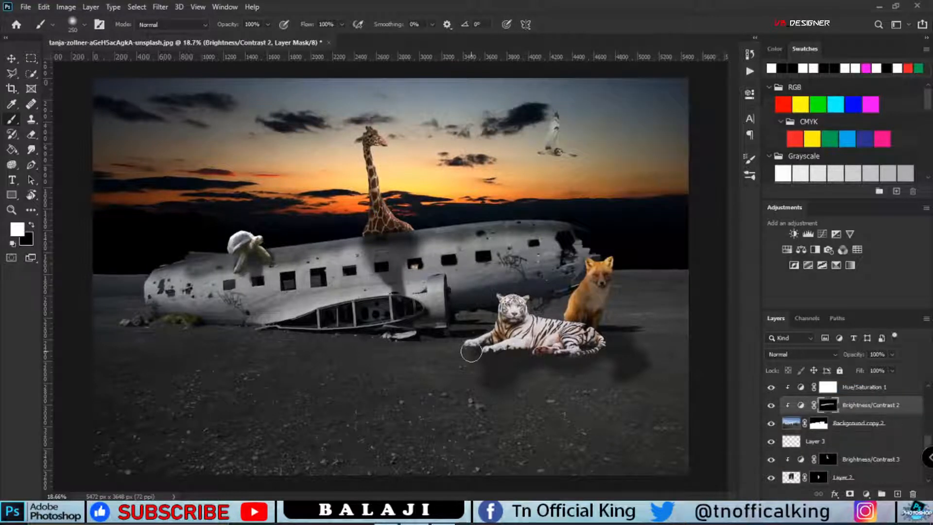
Select the sky's Layer 1 and prepare a soft round Eraser enlarged to 400 px
{"action": "scroll", "coordinate": [417, 182], "scroll_direction": "down", "scroll_amount": 3}
{"action": "scroll", "coordinate": [416, 183], "scroll_direction": "up", "scroll_amount": 2}
{"action": "scroll", "coordinate": [880, 462], "scroll_direction": "down", "scroll_amount": 3}
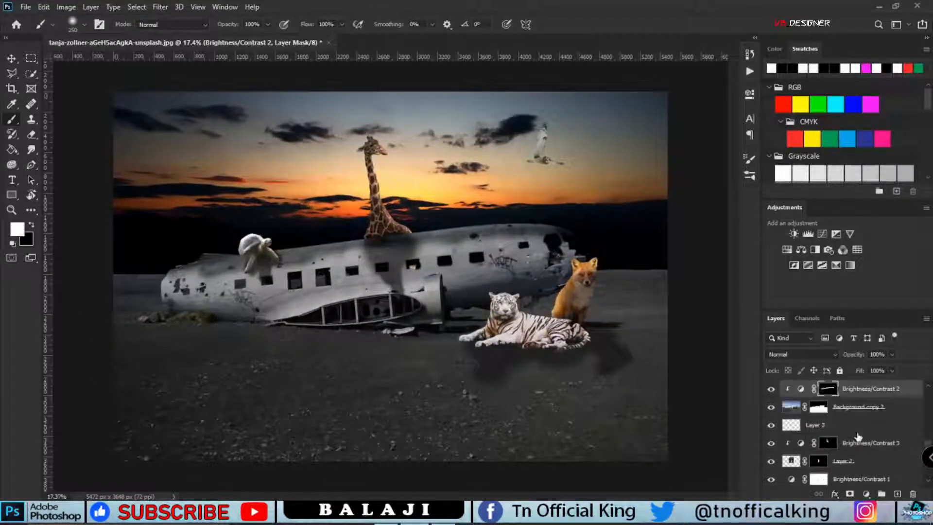
{"action": "left_click", "coordinate": [836, 464]}
{"action": "scroll", "coordinate": [645, 271], "scroll_direction": "up", "scroll_amount": 3}
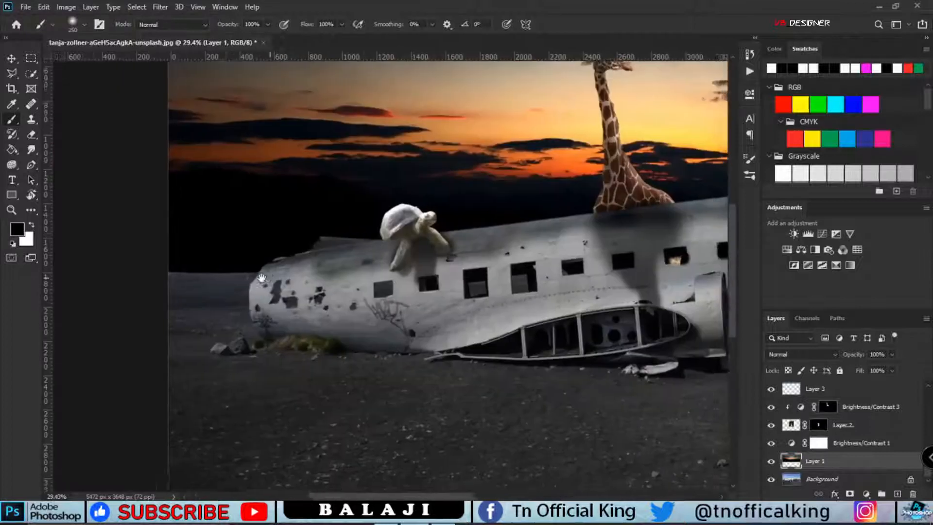
{"action": "key", "text": "e"}
{"action": "right_click", "coordinate": [280, 200]}
{"action": "left_click", "coordinate": [316, 325]}
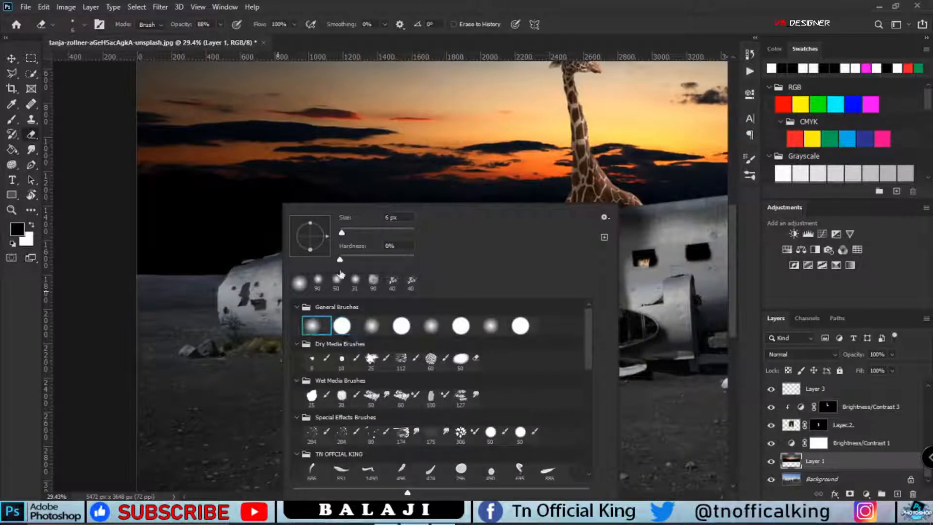
{"action": "left_click", "coordinate": [182, 276]}
{"action": "key", "text": "alt+bracketright"}
{"action": "key", "text": "alt+bracketright"}
{"action": "key", "text": "alt+bracketright"}
{"action": "key", "text": "alt+bracketright"}
{"action": "key", "text": "alt+bracketright"}
Try to soften the hard horizon edge beside the plane's tail by erasing on the sky's Layer 1
{"action": "left_click_drag", "start_coordinate": [162, 279], "coordinate": [449, 263]}
{"action": "key", "text": "ctrl+z"}
{"action": "left_click_drag", "start_coordinate": [185, 268], "coordinate": [233, 255]}
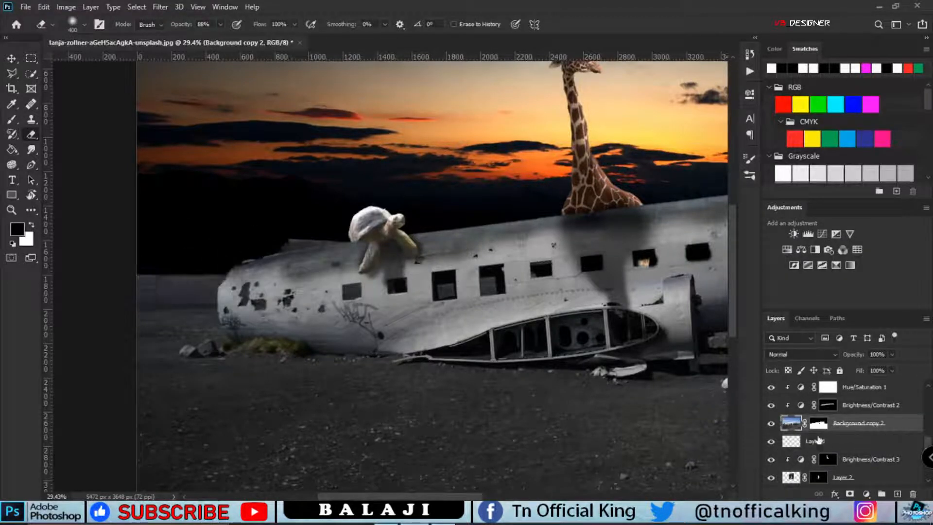
Erase along the horizon on the Background copy 2 mask to blend the ground into the dark background on both sides of the plane
{"action": "left_click", "coordinate": [818, 423]}
{"action": "key", "text": "x"}
{"action": "left_click_drag", "start_coordinate": [506, 361], "coordinate": [52, 325]}
{"action": "left_click_drag", "start_coordinate": [367, 273], "coordinate": [520, 267]}
{"action": "scroll", "coordinate": [530, 383], "scroll_direction": "down", "scroll_amount": 4}
{"action": "scroll", "coordinate": [530, 384], "scroll_direction": "up", "scroll_amount": 1}
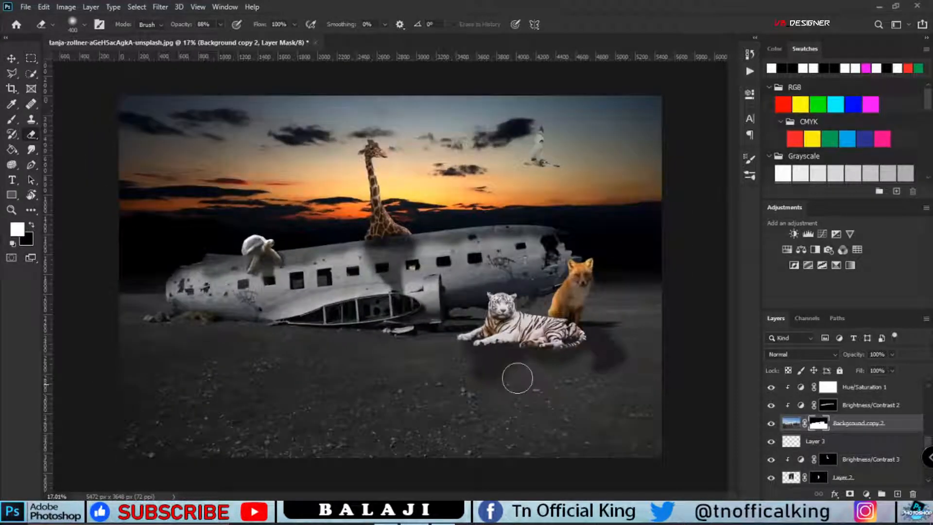
Fine-tune the brightness of the Brightness/Contrast 3 adjustment clipped to the giraffe's Layer 2
{"action": "scroll", "coordinate": [858, 476], "scroll_direction": "down", "scroll_amount": 3}
{"action": "left_click", "coordinate": [850, 424]}
{"action": "left_click", "coordinate": [833, 405]}
{"action": "double_click", "coordinate": [804, 406]}
{"action": "mouse_move", "coordinate": [582, 161]}
{"action": "left_mouse_down"}
{"action": "mouse_move", "coordinate": [671, 165]}
{"action": "mouse_move", "coordinate": [580, 161]}
{"action": "left_mouse_up"}
{"action": "left_click", "coordinate": [854, 392]}
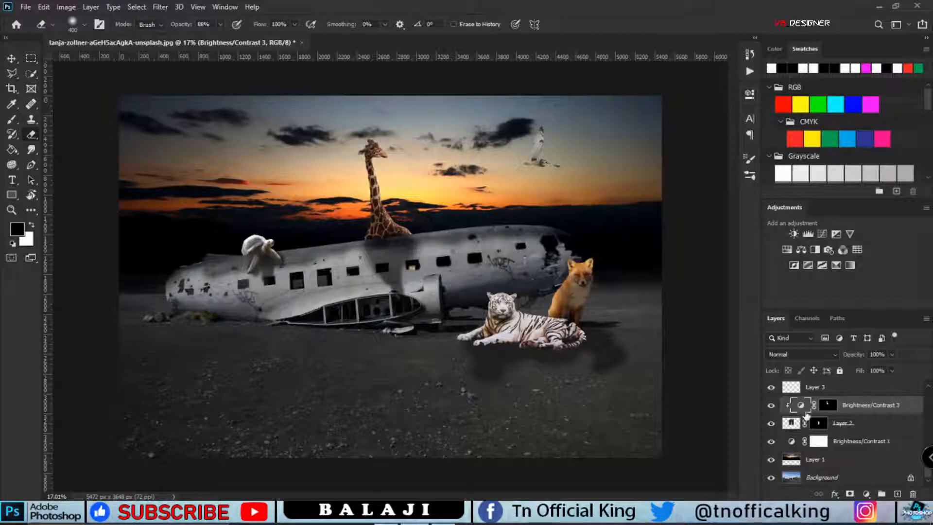
Adjust the tones of the giraffe's Layer 2 with Levels, shifting its input levels to strengthen the contrast
{"action": "left_click", "coordinate": [867, 427]}
{"action": "key", "text": "ctrl+l"}
{"action": "left_click_drag", "start_coordinate": [765, 201], "coordinate": [742, 202]}
{"action": "left_click_drag", "start_coordinate": [839, 201], "coordinate": [799, 200]}
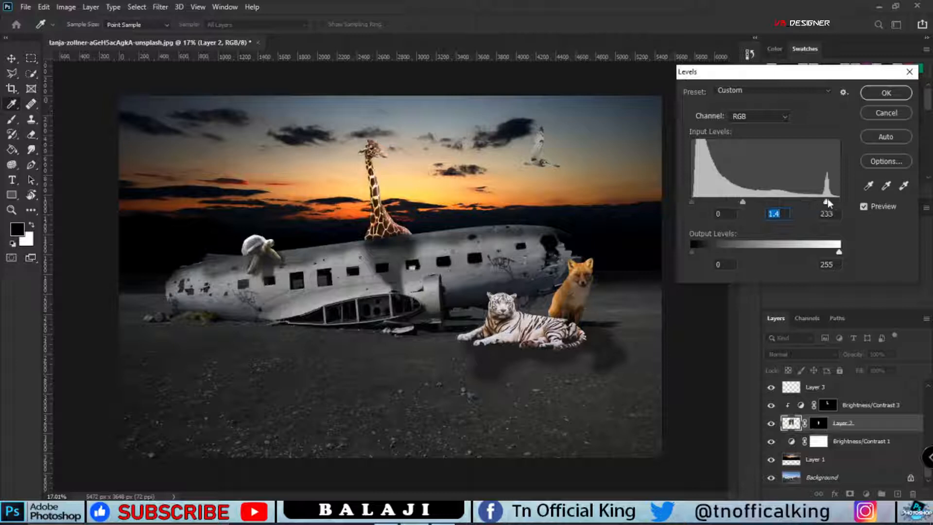
{"action": "left_click_drag", "start_coordinate": [710, 192], "coordinate": [733, 193]}
{"action": "key", "text": "Return"}
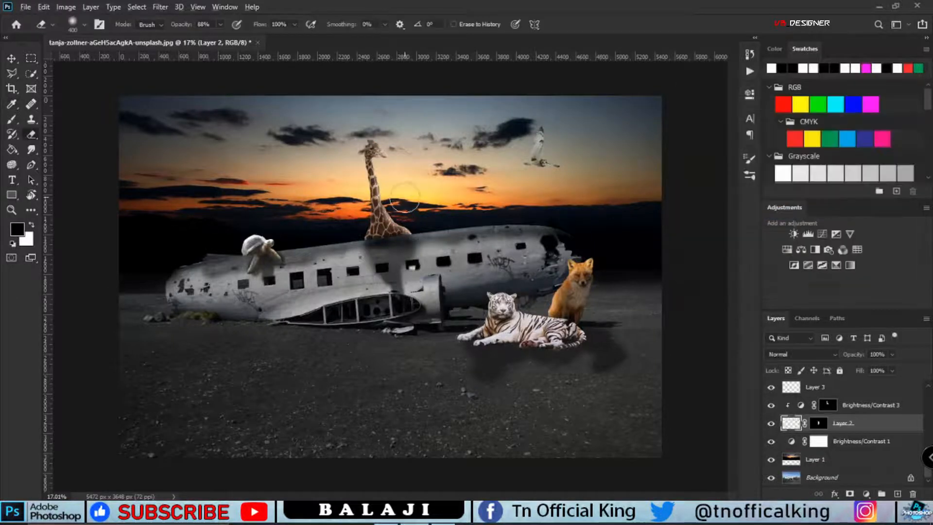
Darken the tortoise's Layer 5 by lowering its midtones with Levels
{"action": "scroll", "coordinate": [374, 166], "scroll_direction": "up", "scroll_amount": 3}
{"action": "scroll", "coordinate": [373, 167], "scroll_direction": "down", "scroll_amount": 4}
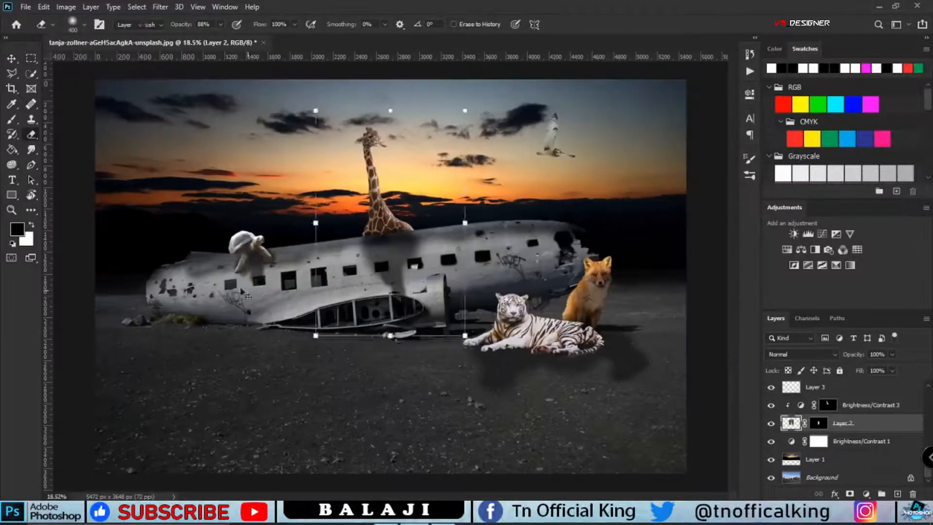
{"action": "left_click", "coordinate": [792, 390]}
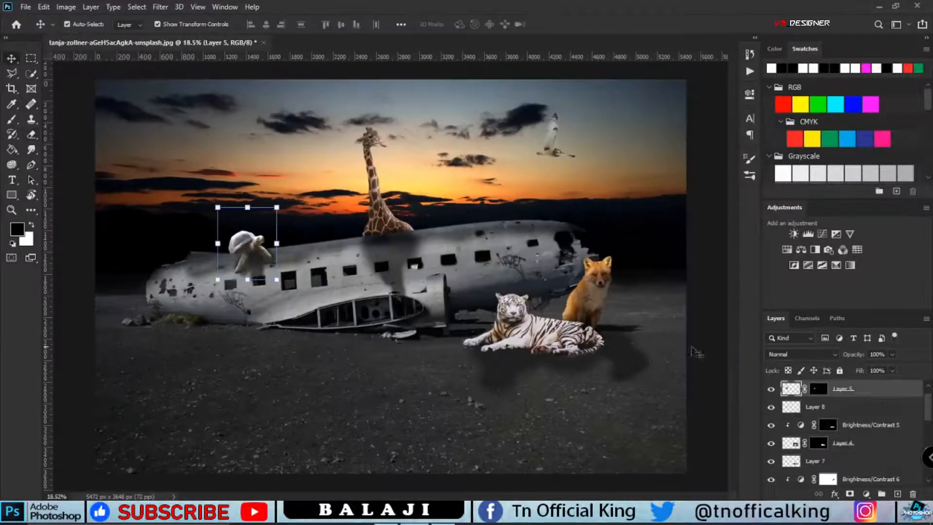
{"action": "double_click", "coordinate": [804, 395]}
{"action": "left_click", "coordinate": [874, 92]}
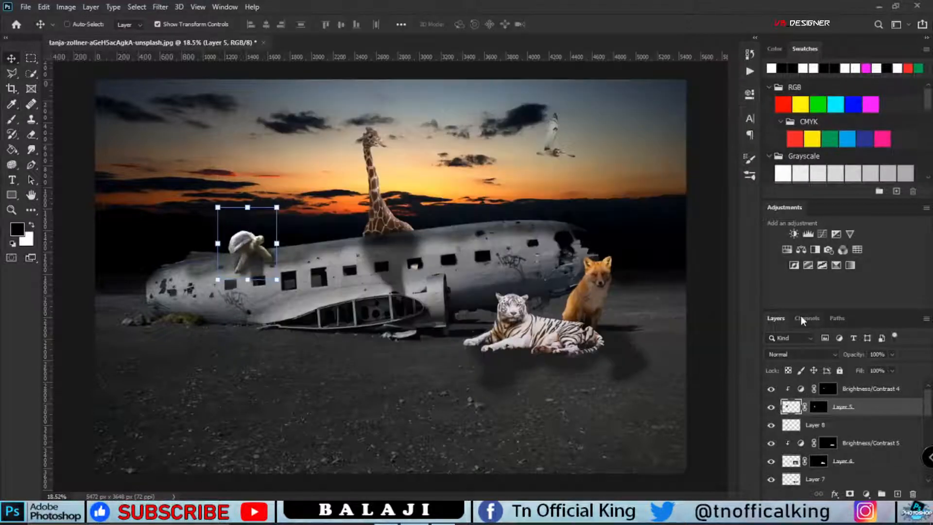
{"action": "key", "text": "ctrl+l"}
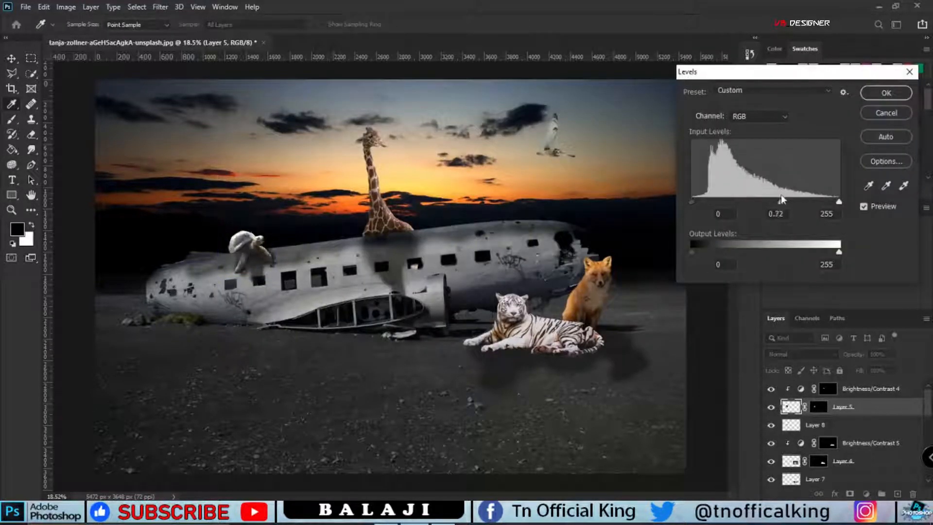
{"action": "left_click", "coordinate": [880, 93]}
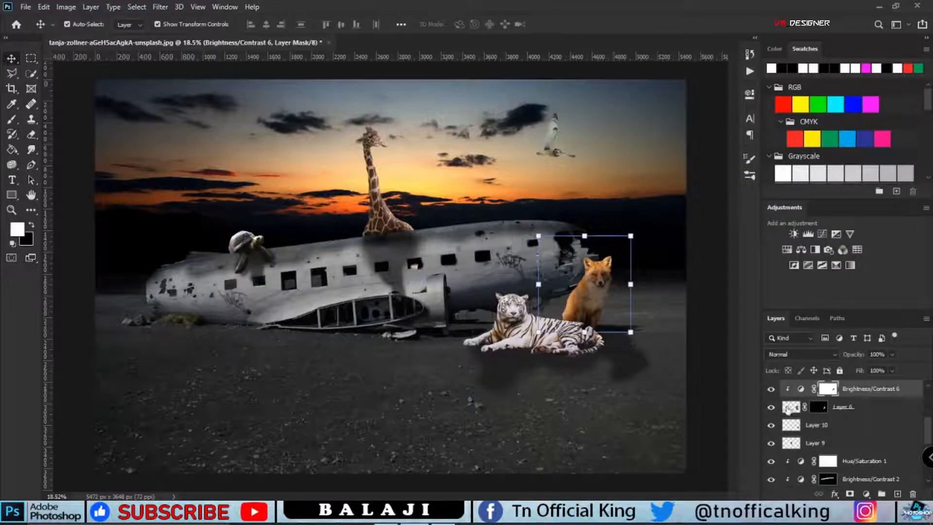
Darken the midtones of the fox's Layer 6 and the tiger's Layer 4 with Levels
{"action": "double_click", "coordinate": [870, 407]}
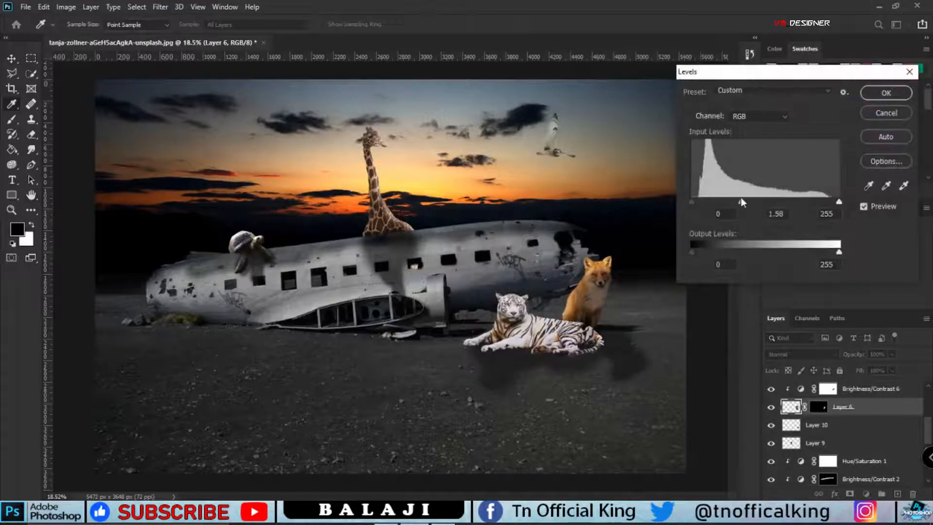
{"action": "left_click_drag", "start_coordinate": [740, 197], "coordinate": [783, 205]}
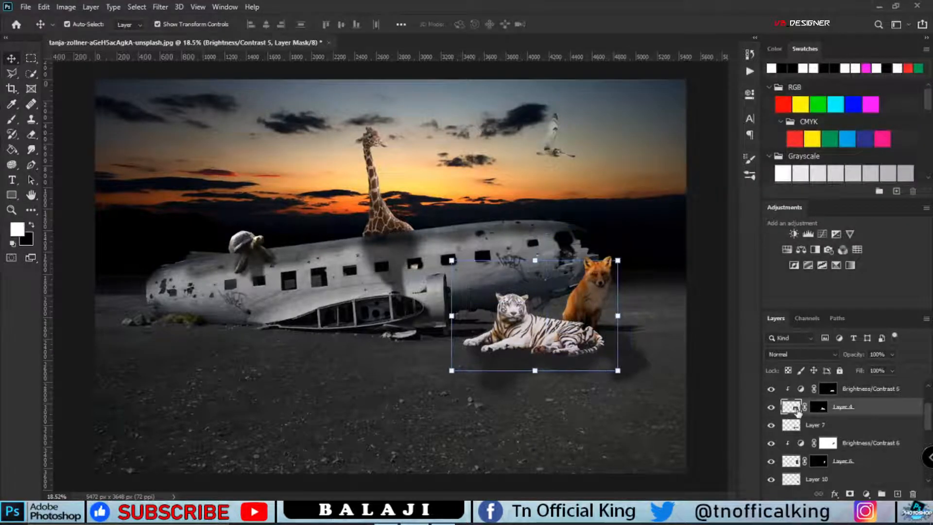
{"action": "double_click", "coordinate": [795, 409]}
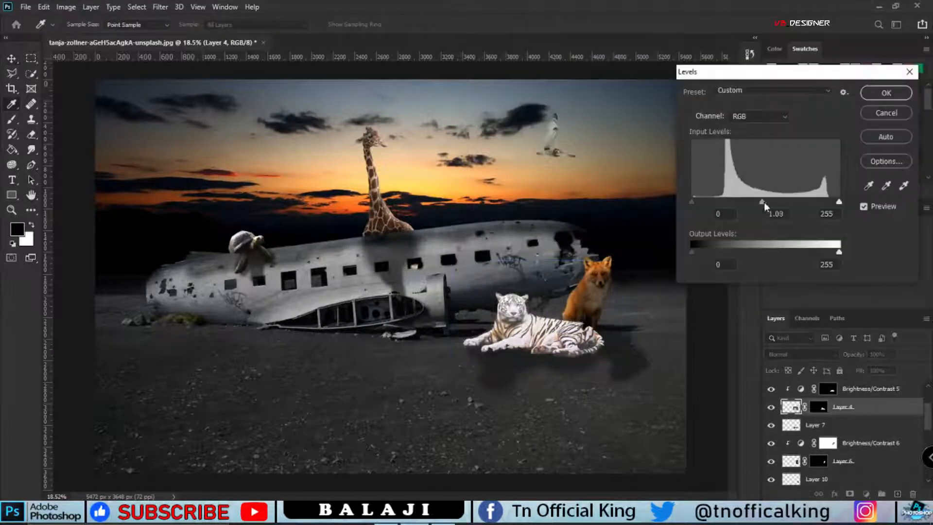
{"action": "left_click_drag", "start_coordinate": [764, 206], "coordinate": [773, 205]}
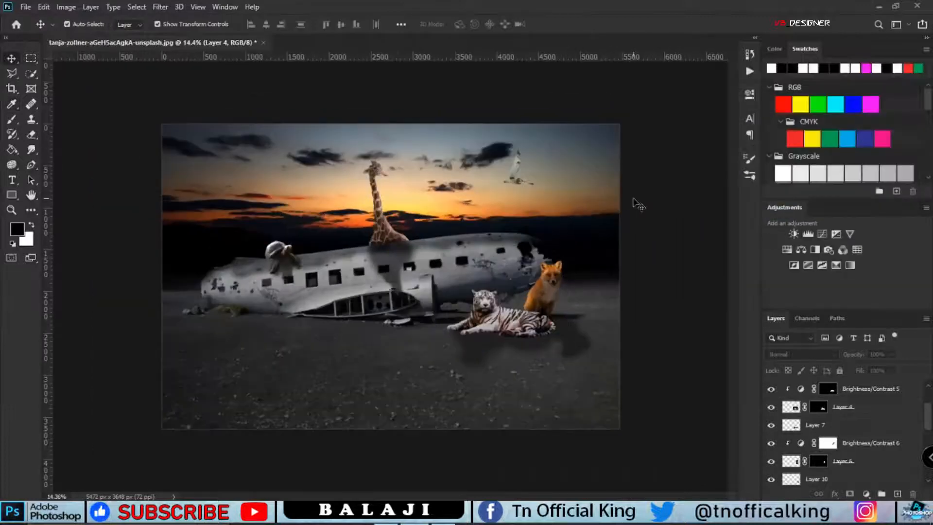
{"action": "left_click", "coordinate": [636, 204]}
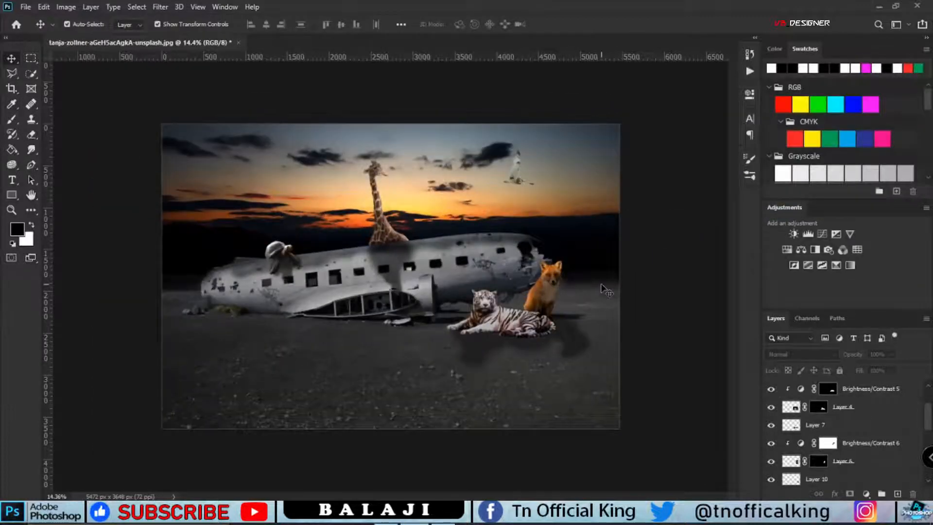
{"action": "scroll", "coordinate": [322, 290], "scroll_direction": "up", "scroll_amount": 3}
{"action": "scroll", "coordinate": [322, 289], "scroll_direction": "down", "scroll_amount": 2}
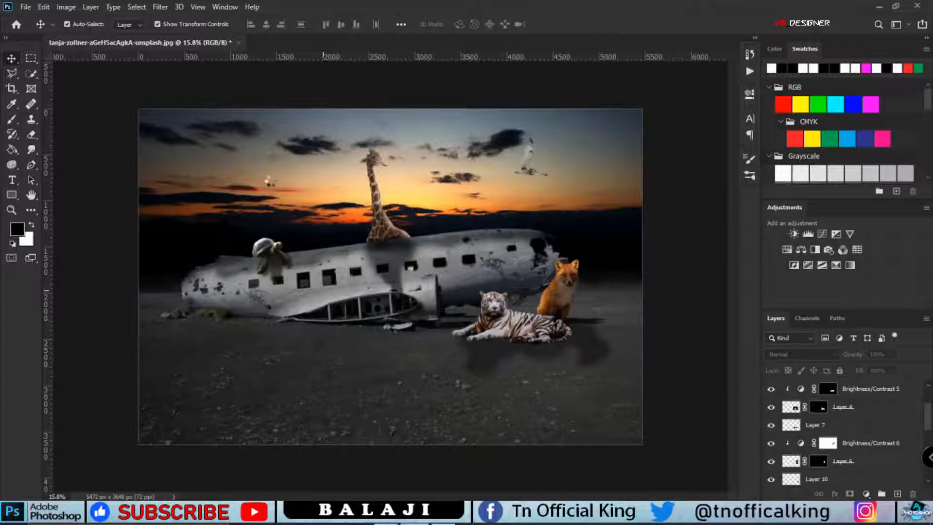
Add the white title "ANIMAL WORLD" in AmazDooMRight at 175 pt near the lower edge of the image
{"action": "key", "text": "t"}
{"action": "left_click", "coordinate": [175, 439]}
{"action": "type", "text": "ANIMAL"}
{"action": "key", "text": "ctrl+a"}
{"action": "left_click", "coordinate": [294, 25]}
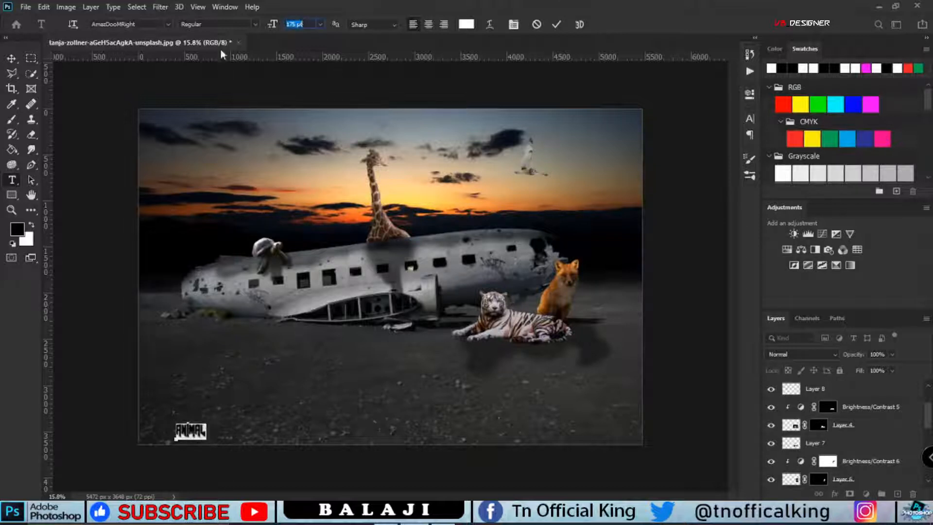
{"action": "key", "text": "Return"}
{"action": "type", "text": "WOR"}
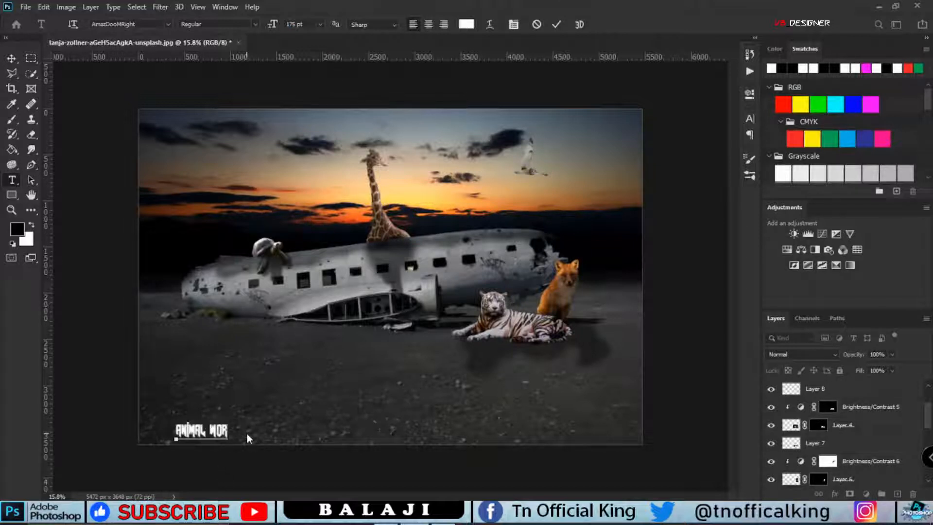
{"action": "type", "text": "LD"}
Move the "ANIMAL WORLD" title to the lower centre of the image and widen its tracking to 280
{"action": "key", "text": "ctrl+a"}
{"action": "left_click", "coordinate": [750, 119]}
{"action": "left_click_drag", "start_coordinate": [205, 458], "coordinate": [368, 455]}
{"action": "key", "text": "alt+Right"}
{"action": "key", "text": "alt+Right"}
{"action": "key", "text": "alt+Right"}
{"action": "key", "text": "alt+Right"}
{"action": "key", "text": "alt+Right"}
{"action": "key", "text": "alt+Right"}
{"action": "key", "text": "alt+Right"}
{"action": "key", "text": "alt+Right"}
{"action": "key", "text": "alt+Right"}
{"action": "key", "text": "alt+Right"}
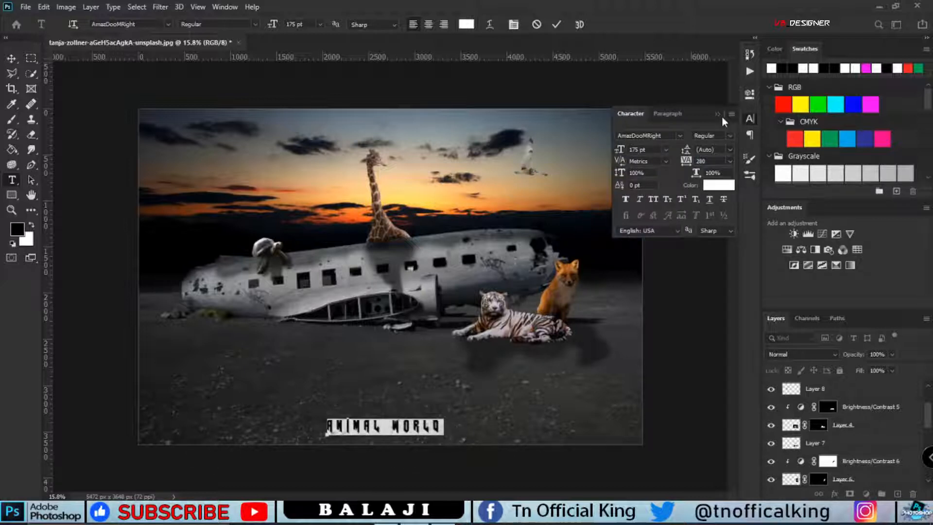
{"action": "left_click", "coordinate": [718, 114]}
{"action": "left_click", "coordinate": [557, 24]}
{"action": "key", "text": "v"}
{"action": "left_click", "coordinate": [444, 468], "text": "ctrl"}
{"action": "scroll", "coordinate": [457, 272], "scroll_direction": "up", "scroll_amount": 1}
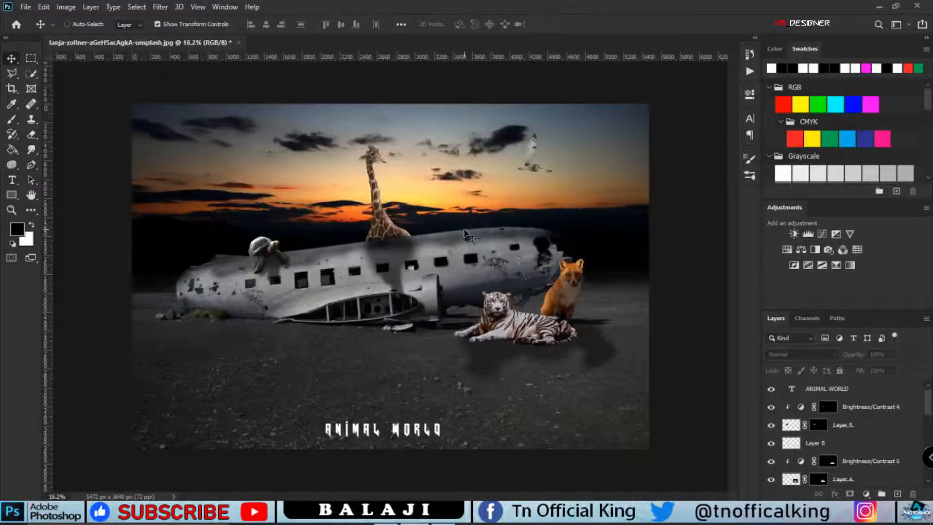
Open the orange glow picture images.jpg, copy it into the composition beside the giraffe, and close the source file
{"action": "key", "text": "ctrl+o"}
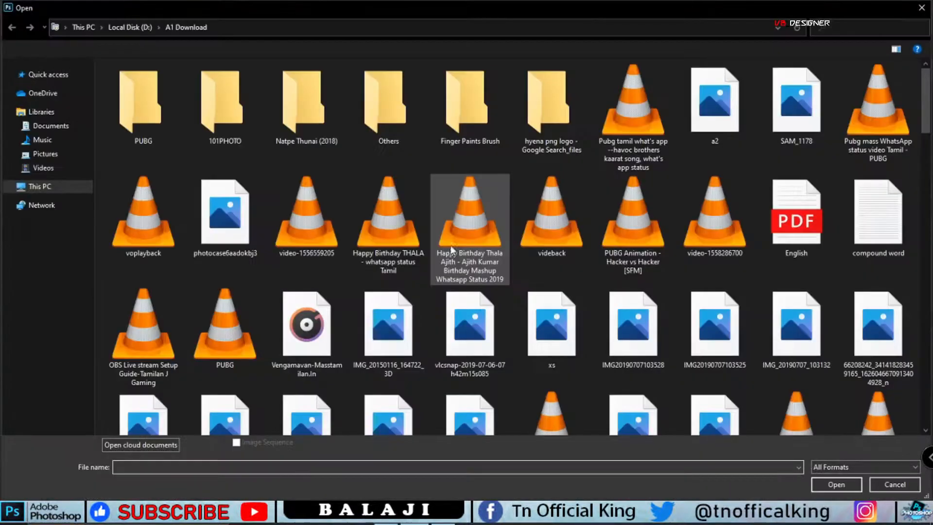
{"action": "left_click", "coordinate": [46, 187]}
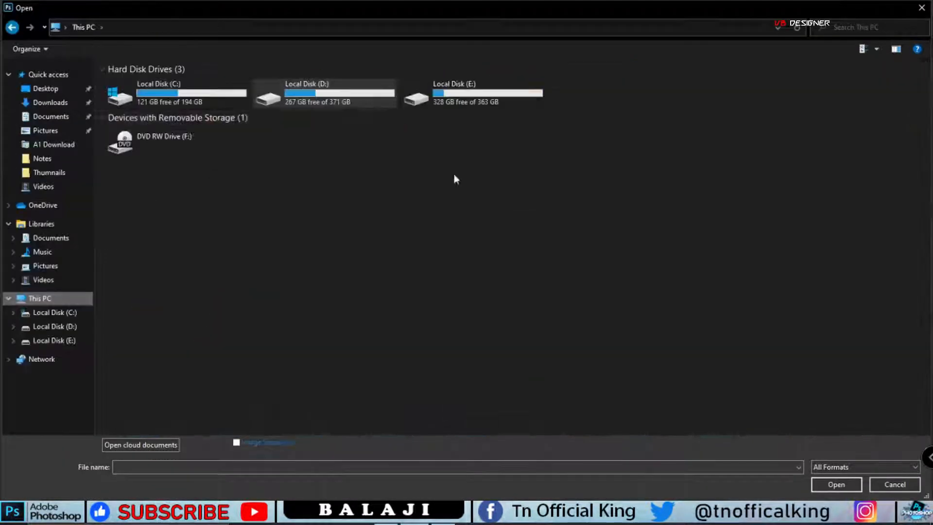
{"action": "double_click", "coordinate": [384, 100]}
{"action": "double_click", "coordinate": [476, 180]}
{"action": "double_click", "coordinate": [240, 108]}
{"action": "double_click", "coordinate": [279, 172]}
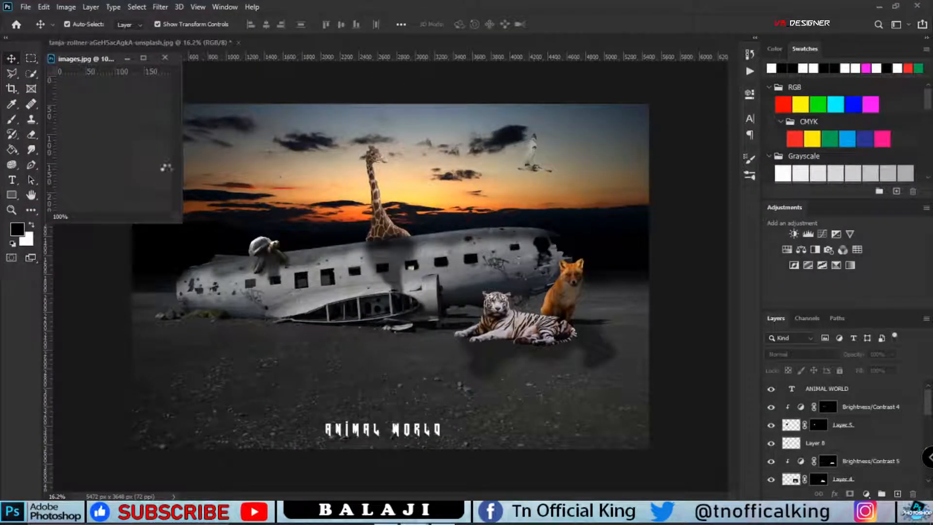
{"action": "left_click_drag", "start_coordinate": [93, 102], "coordinate": [408, 221]}
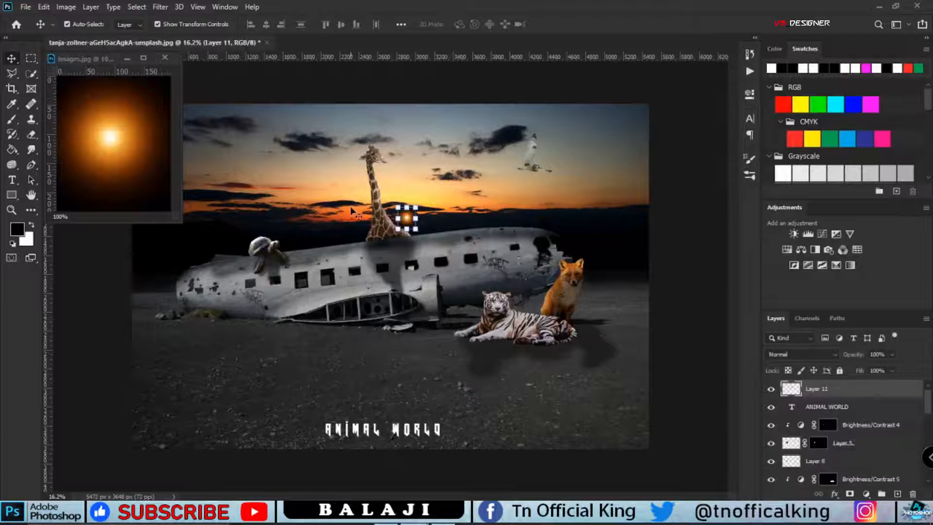
{"action": "left_click", "coordinate": [166, 57]}
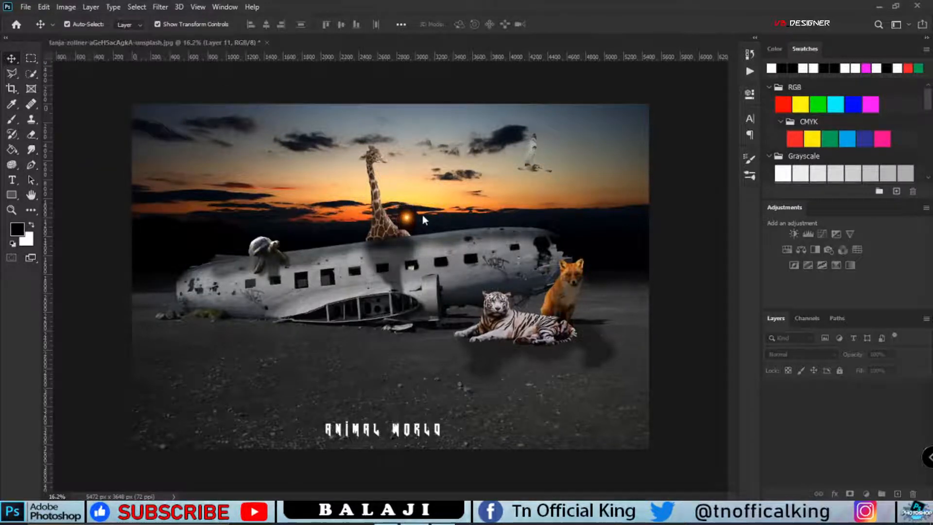
Enlarge the orange glow layer with Free Transform so it covers the sky between the giraffe and the owl
{"action": "key", "text": "ctrl+t"}
{"action": "left_click_drag", "start_coordinate": [412, 218], "coordinate": [561, 156]}
{"action": "key", "text": "Return"}
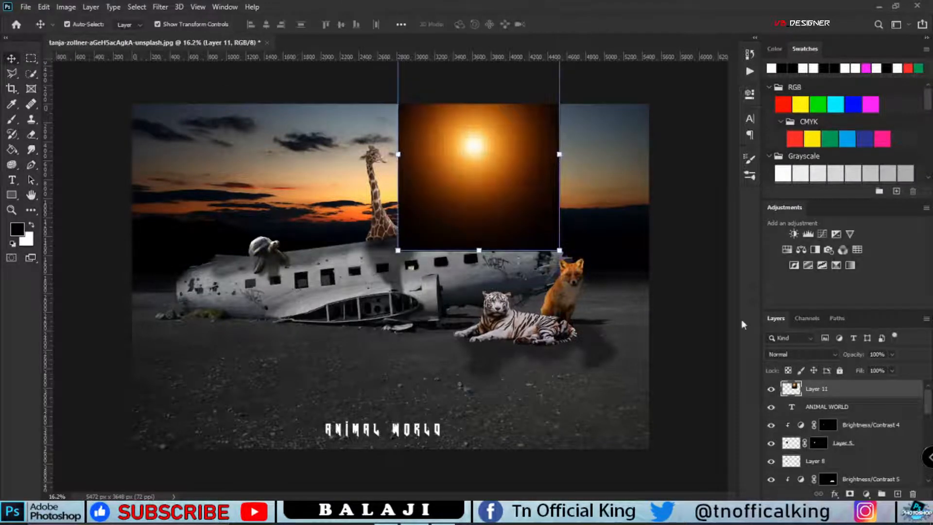
Set the orange glow layer's blend mode to Screen and resize and move it so its bright centre sits on the horizon beside the giraffe
{"action": "left_click", "coordinate": [802, 354]}
{"action": "left_click", "coordinate": [782, 309]}
{"action": "left_click_drag", "start_coordinate": [491, 156], "coordinate": [447, 215]}
{"action": "left_click_drag", "start_coordinate": [519, 117], "coordinate": [495, 146]}
{"action": "key", "text": "Return"}
{"action": "key", "text": "e"}
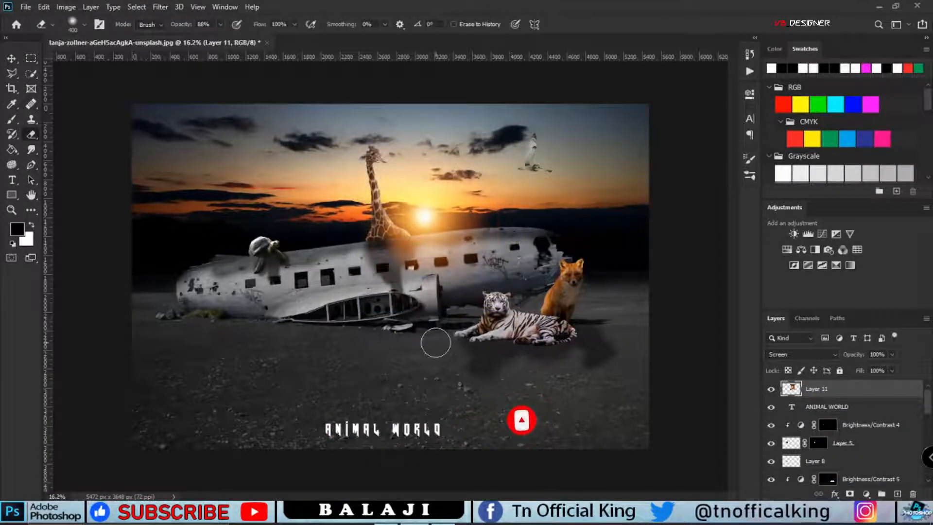
{"action": "scroll", "coordinate": [464, 305], "scroll_direction": "down", "scroll_amount": 1}
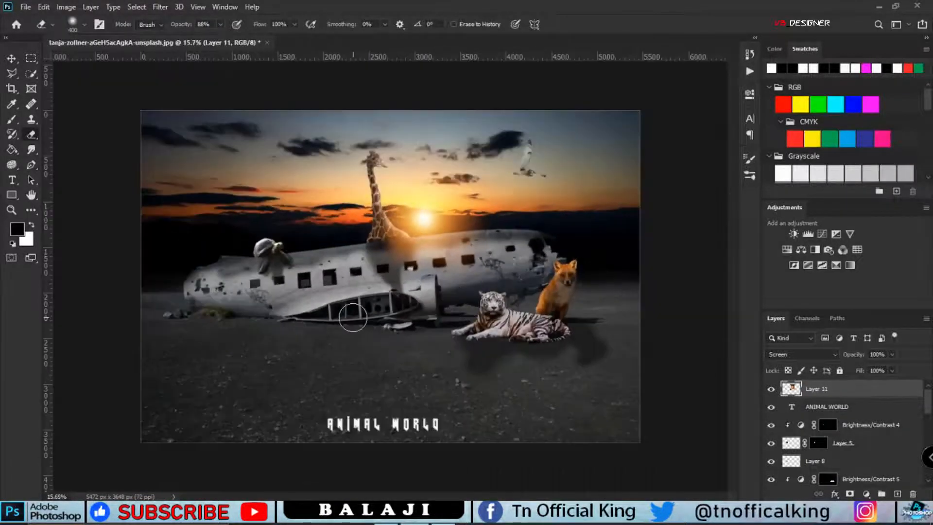
Open the smoke picture AC (259).jpg, copy it into the lower part of the composition, and close the source file
{"action": "key", "text": "ctrl+o"}
{"action": "double_click", "coordinate": [200, 185]}
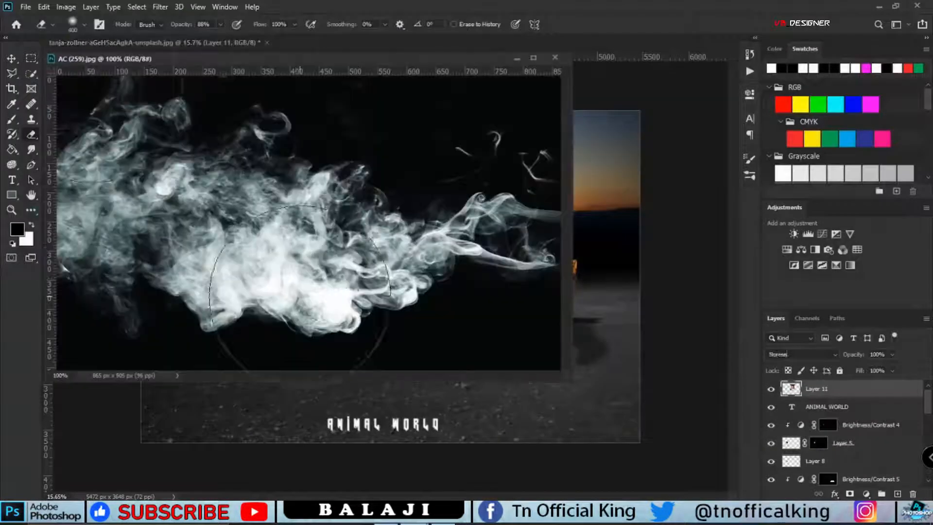
{"action": "key", "text": "v"}
{"action": "left_click_drag", "start_coordinate": [299, 286], "coordinate": [512, 398]}
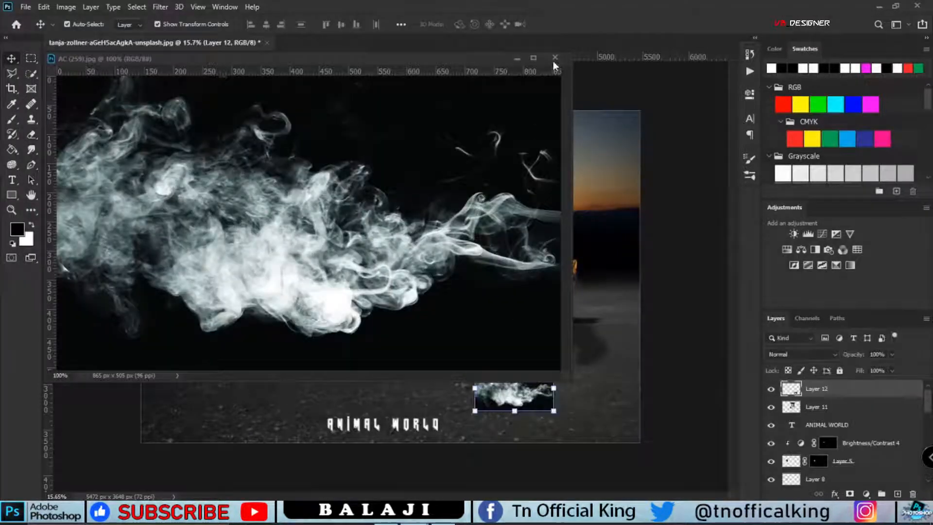
{"action": "left_click", "coordinate": [555, 57]}
Enlarge the smoke layer to about 421% over the ground in front of the plane and set its blend mode to Screen
{"action": "left_click_drag", "start_coordinate": [554, 364], "coordinate": [613, 217]}
{"action": "left_click_drag", "start_coordinate": [386, 330], "coordinate": [252, 377]}
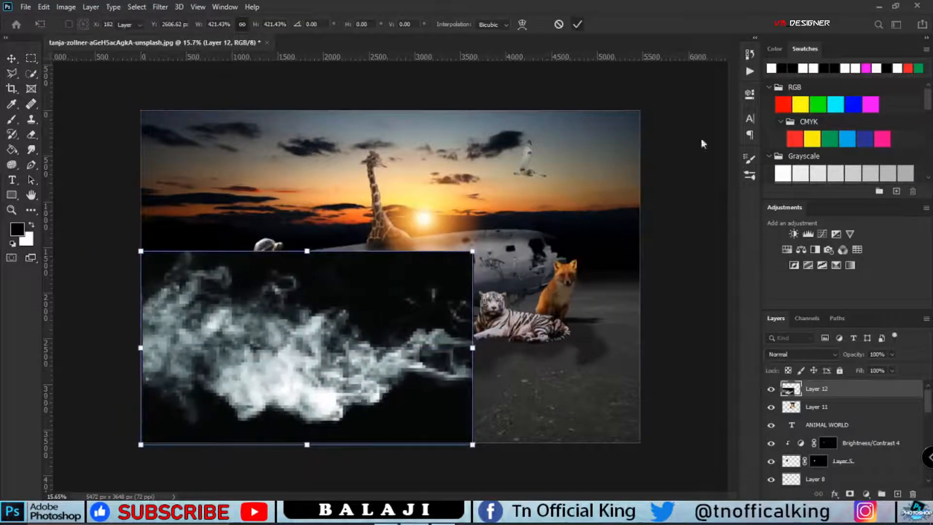
{"action": "left_click", "coordinate": [802, 354]}
{"action": "left_click", "coordinate": [780, 303]}
Scale and stretch the smoke to fit along the ground in front of the plane below the turtle, and lower its opacity to 29%
{"action": "left_click_drag", "start_coordinate": [472, 251], "coordinate": [403, 291]}
{"action": "left_click_drag", "start_coordinate": [272, 445], "coordinate": [271, 409]}
{"action": "left_click_drag", "start_coordinate": [272, 293], "coordinate": [272, 274]}
{"action": "left_click_drag", "start_coordinate": [247, 341], "coordinate": [243, 310]}
{"action": "left_click_drag", "start_coordinate": [396, 310], "coordinate": [450, 318]}
{"action": "left_click_drag", "start_coordinate": [343, 331], "coordinate": [343, 356]}
{"action": "left_click", "coordinate": [701, 210]}
{"action": "scroll", "coordinate": [383, 350], "scroll_direction": "down", "scroll_amount": 1}
{"action": "key", "text": "e"}
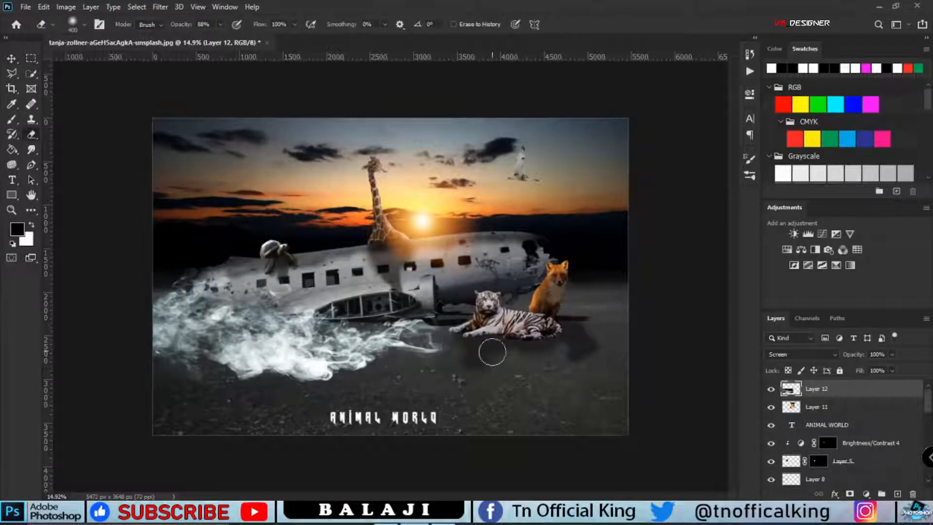
{"action": "mouse_move", "coordinate": [894, 355]}
{"action": "left_mouse_down"}
{"action": "mouse_move", "coordinate": [875, 370]}
{"action": "mouse_move", "coordinate": [854, 371]}
{"action": "left_mouse_up"}
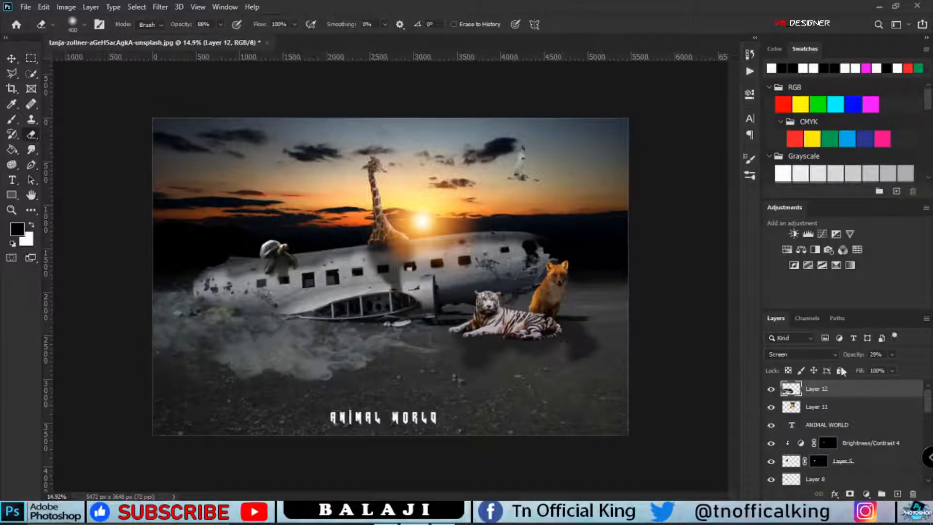
Add a Brightness/Contrast adjustment layer on top of the stack with brightness -9 and contrast 24
{"action": "left_click", "coordinate": [866, 494]}
{"action": "left_click", "coordinate": [891, 323]}
{"action": "mouse_move", "coordinate": [650, 157]}
{"action": "left_mouse_down"}
{"action": "mouse_move", "coordinate": [670, 159]}
{"action": "mouse_move", "coordinate": [642, 163]}
{"action": "mouse_move", "coordinate": [648, 160]}
{"action": "left_mouse_up"}
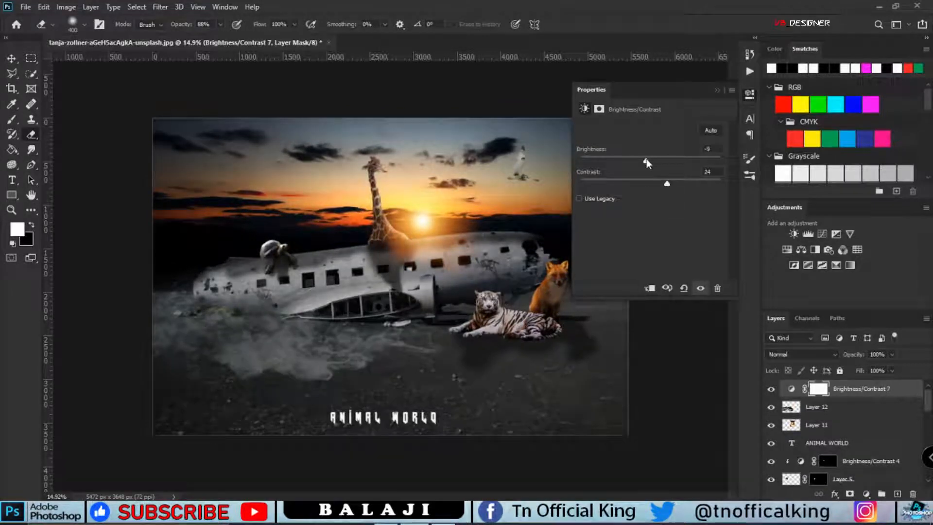
{"action": "left_click", "coordinate": [717, 90]}
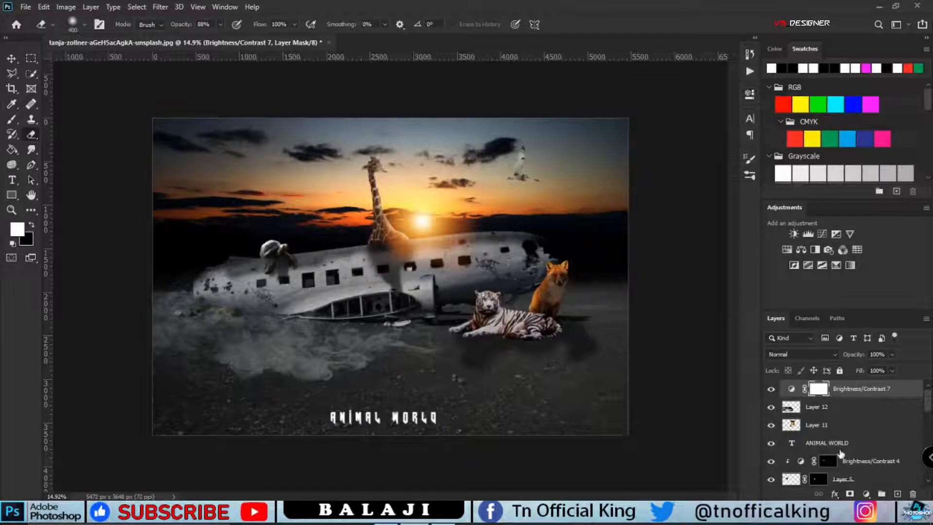
Add an Exposure adjustment layer on top with offset -0.0125 and gamma correction 1.22
{"action": "left_click", "coordinate": [864, 494]}
{"action": "left_click", "coordinate": [855, 351]}
{"action": "left_click_drag", "start_coordinate": [650, 156], "coordinate": [641, 204]}
{"action": "left_click", "coordinate": [716, 91]}
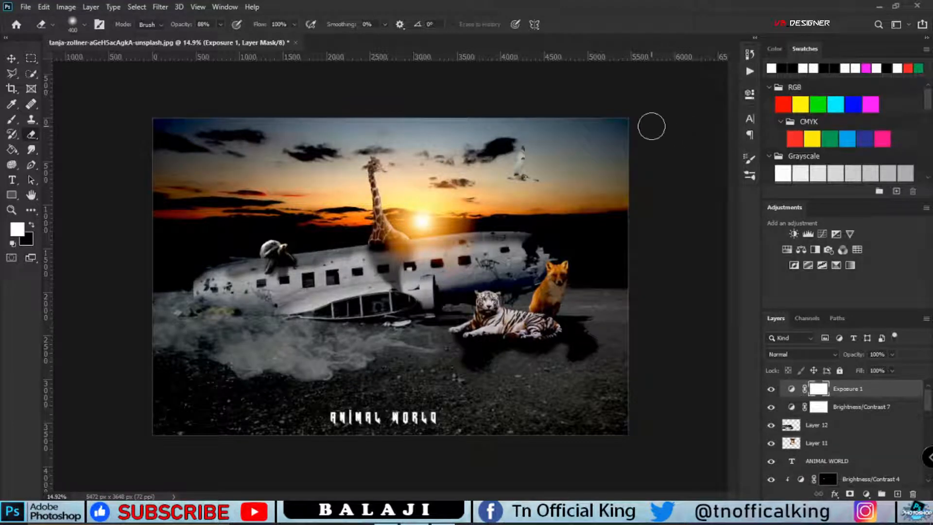
Add a Vibrance adjustment layer above the Exposure layer
{"action": "left_click", "coordinate": [865, 493]}
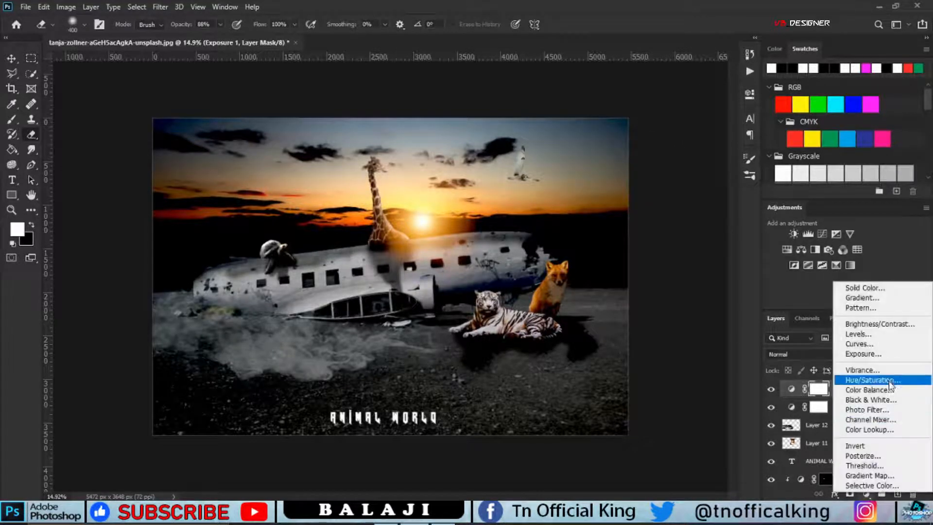
{"action": "left_click", "coordinate": [855, 369]}
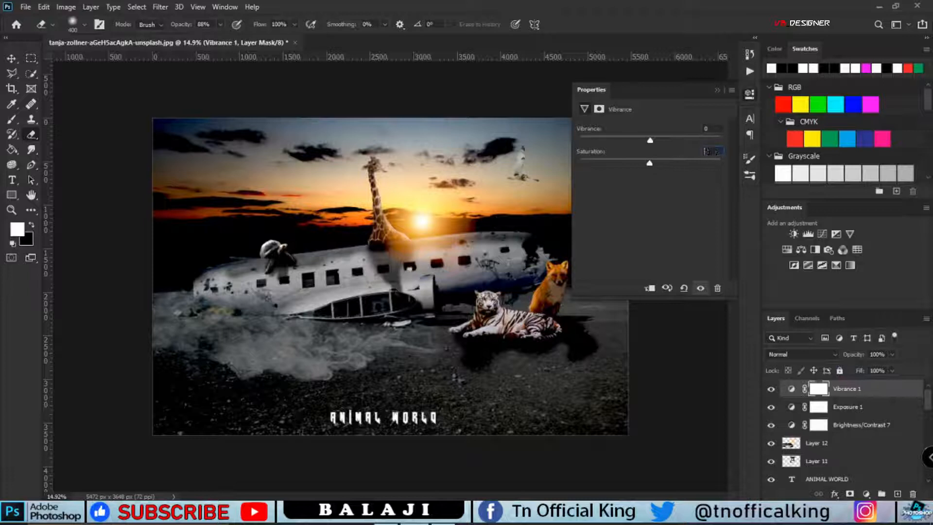
{"action": "left_click", "coordinate": [717, 90]}
Set the Exposure adjustment layer to exposure +0.01, offset 0 and gamma correction 1.00
{"action": "double_click", "coordinate": [791, 408]}
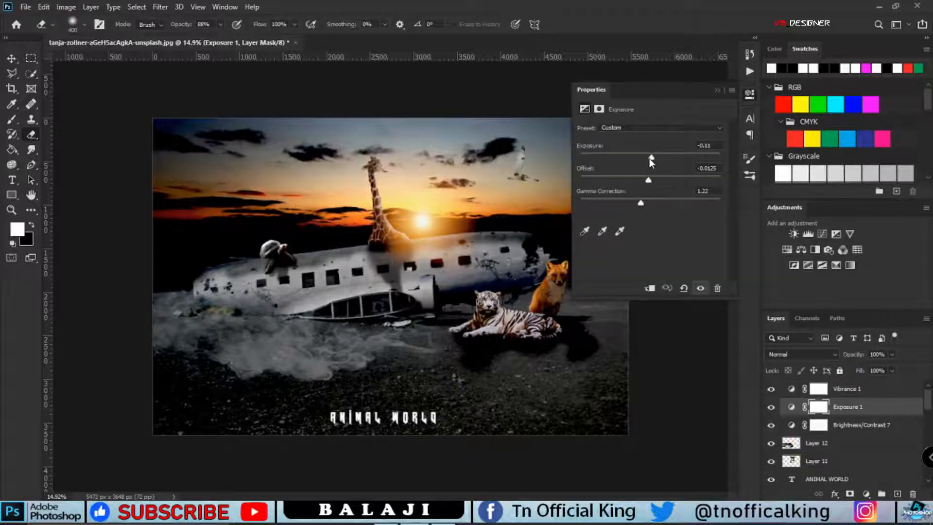
{"action": "type", "text": "0.01"}
{"action": "key", "text": "Tab"}
{"action": "type", "text": "-0.0215"}
{"action": "key", "text": "Tab"}
{"action": "left_click_drag", "start_coordinate": [656, 179], "coordinate": [650, 178]}
{"action": "left_click_drag", "start_coordinate": [715, 167], "coordinate": [631, 165]}
{"action": "type", "text": "0"}
{"action": "left_click", "coordinate": [654, 203]}
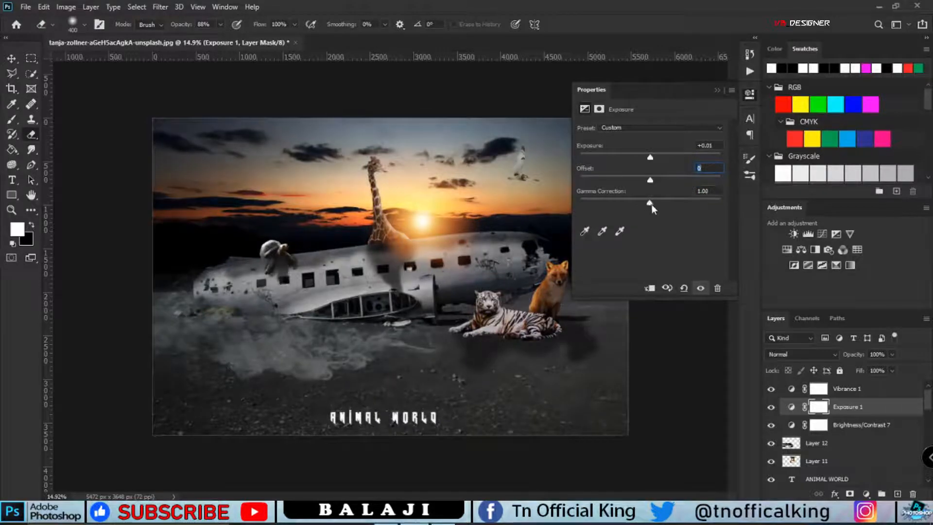
{"action": "left_click", "coordinate": [717, 91]}
Set the smoke layer's opacity to 42%
{"action": "left_click", "coordinate": [835, 441]}
{"action": "left_click", "coordinate": [892, 355]}
{"action": "left_click_drag", "start_coordinate": [886, 365], "coordinate": [900, 368]}
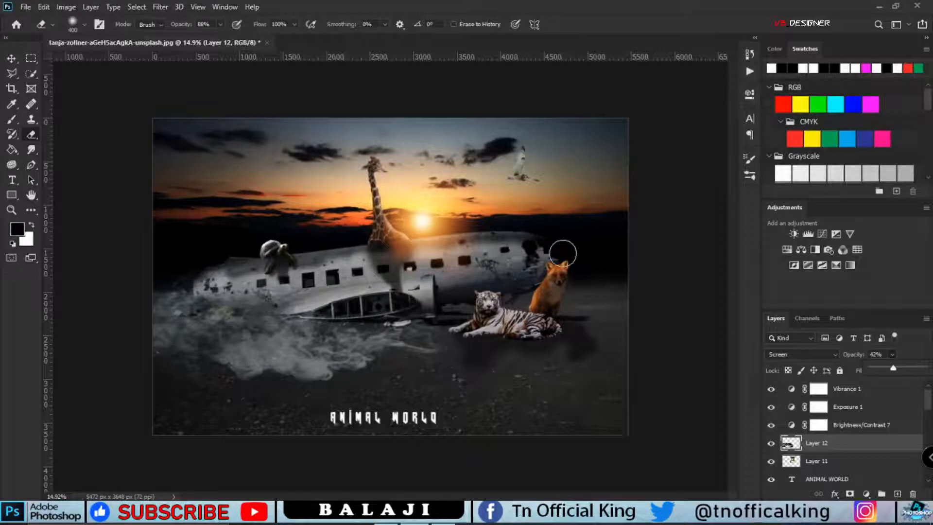
Move the smoke to the sky above the fox, then shrink and rotate it so it rises from the broken end of the plane
{"action": "key", "text": "v"}
{"action": "left_click_drag", "start_coordinate": [265, 345], "coordinate": [514, 229]}
{"action": "left_click_drag", "start_coordinate": [399, 267], "coordinate": [578, 54]}
{"action": "key", "text": "ctrl+z"}
{"action": "left_click_drag", "start_coordinate": [507, 285], "coordinate": [555, 157]}
{"action": "left_click_drag", "start_coordinate": [567, 120], "coordinate": [544, 219]}
{"action": "left_click", "coordinate": [577, 24]}
{"action": "left_click_drag", "start_coordinate": [576, 190], "coordinate": [585, 193]}
Erase the excess smoke around the broken end of the plane above the fox and deselect the layer
{"action": "key", "text": "e"}
{"action": "left_click_drag", "start_coordinate": [506, 243], "coordinate": [542, 246]}
{"action": "scroll", "coordinate": [503, 312], "scroll_direction": "down", "scroll_amount": 3}
{"action": "scroll", "coordinate": [503, 312], "scroll_direction": "up", "scroll_amount": 1}
{"action": "key", "text": "v"}
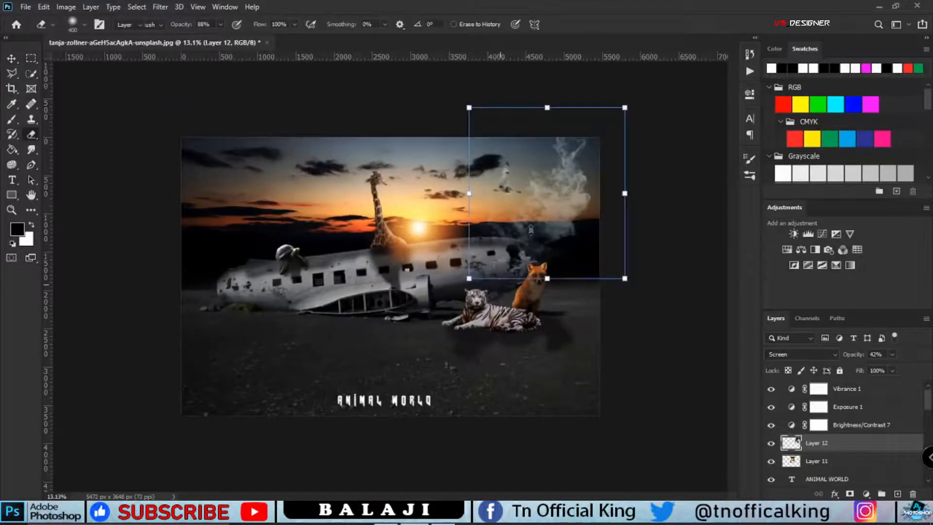
{"action": "left_click", "coordinate": [639, 339]}
{"action": "scroll", "coordinate": [634, 340], "scroll_direction": "up", "scroll_amount": 2}
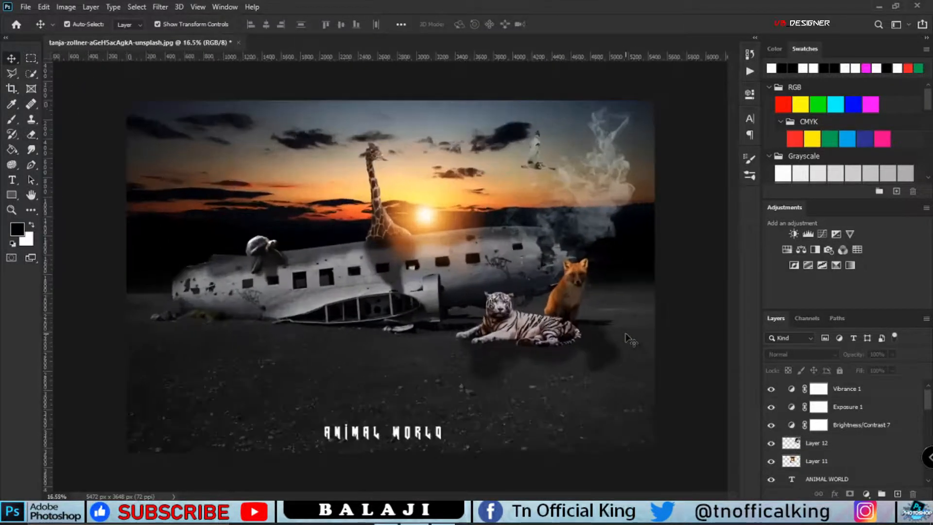
Open the fire picture S.R (23).jpg from the fair folder, copy it onto the plane's broken end, and close the source file
{"action": "key", "text": "ctrl+o"}
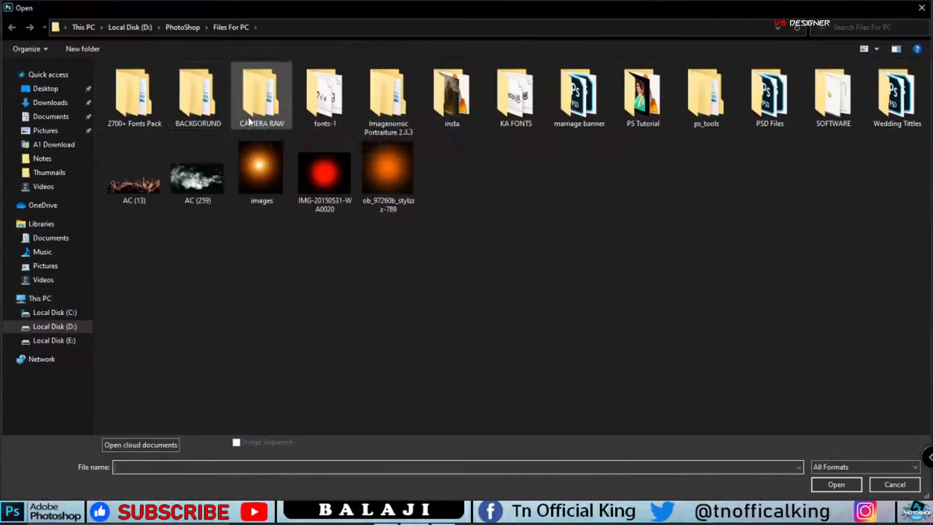
{"action": "double_click", "coordinate": [216, 110]}
{"action": "double_click", "coordinate": [277, 121]}
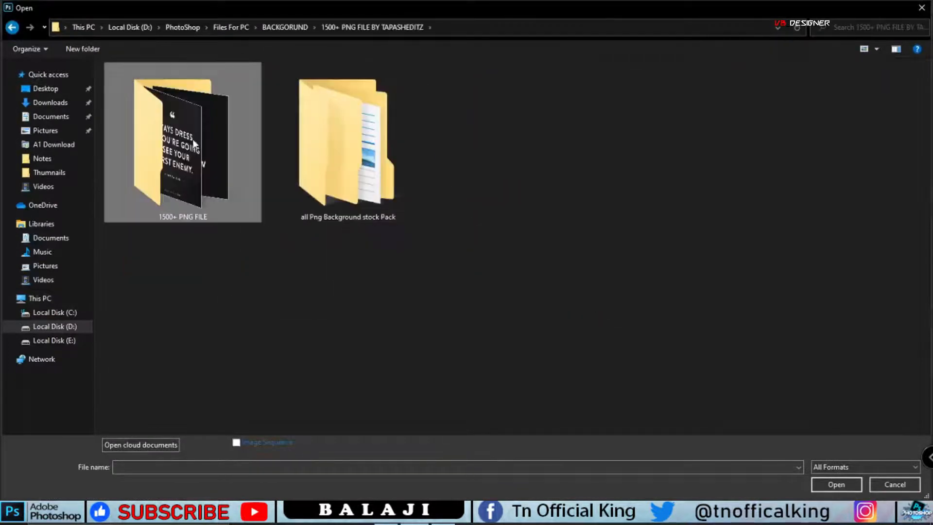
{"action": "double_click", "coordinate": [184, 131]}
{"action": "double_click", "coordinate": [783, 100]}
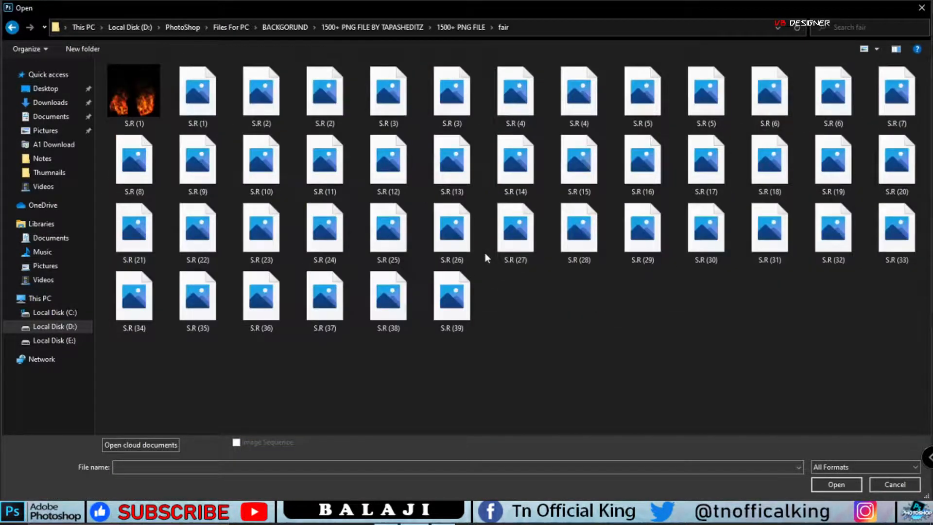
{"action": "left_click", "coordinate": [197, 162]}
{"action": "double_click", "coordinate": [251, 219]}
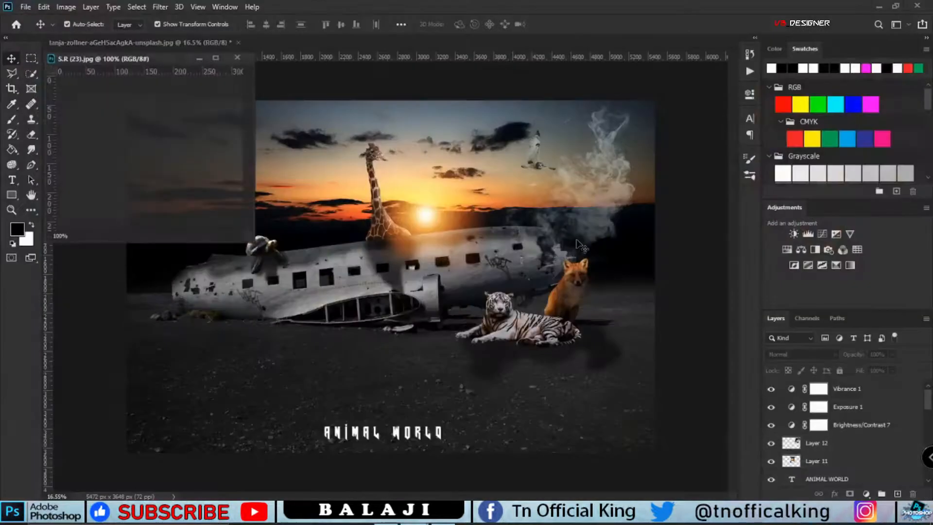
{"action": "left_click", "coordinate": [237, 59]}
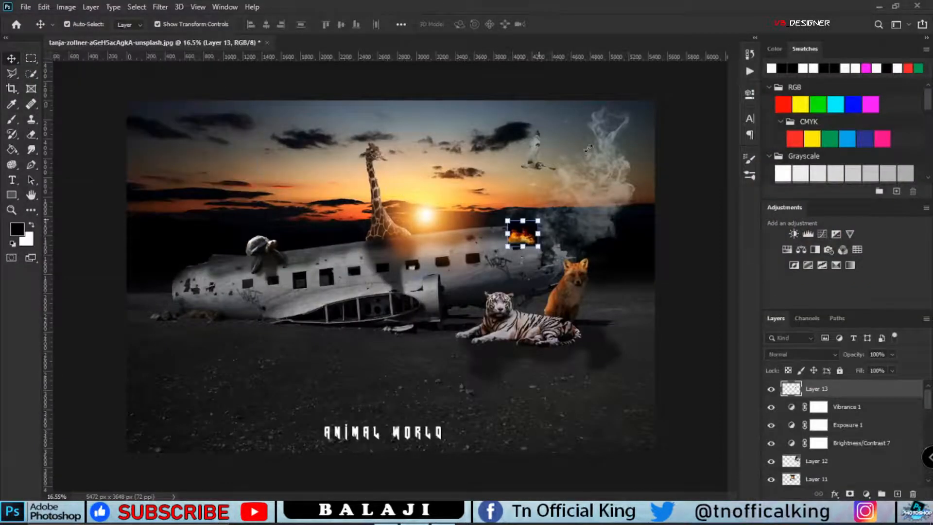